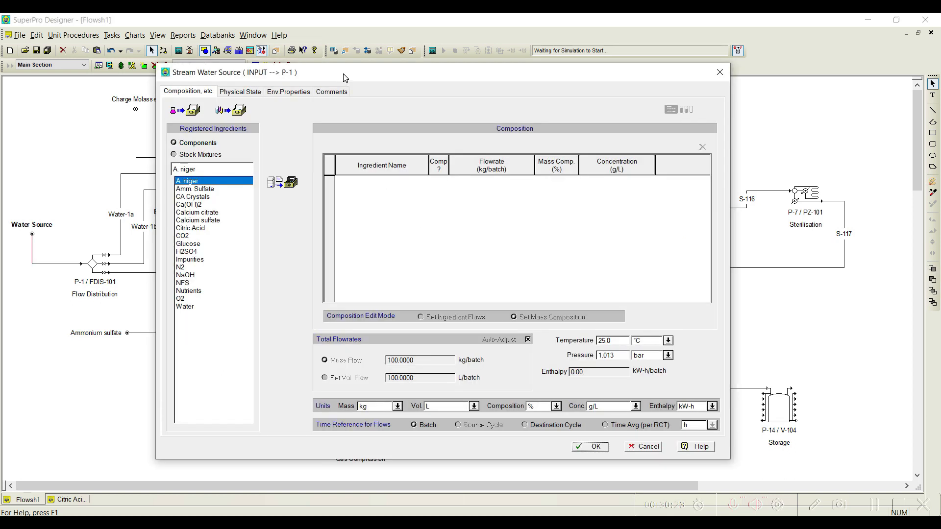
# Step: Add Water as the ingredient of the Water Source input stream
pyautogui.doubleClick(63, 264)
pyautogui.click(201, 306)
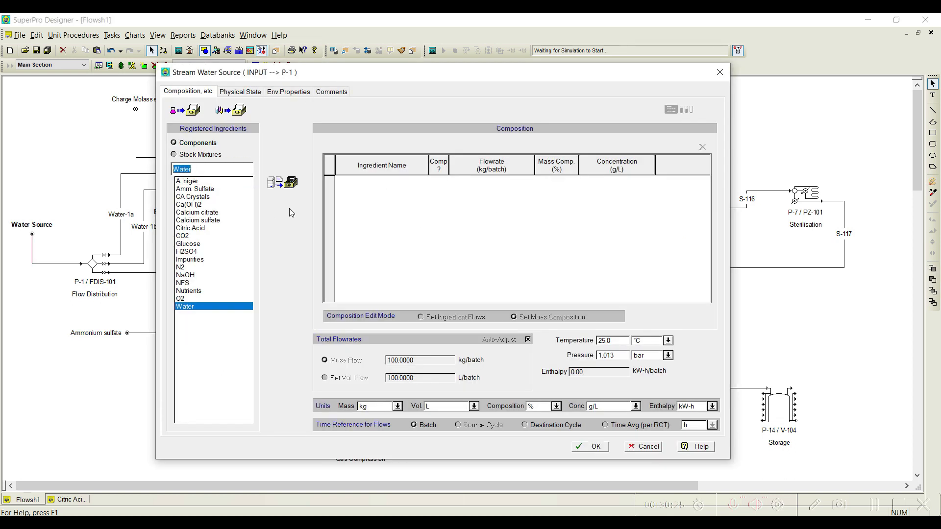
pyautogui.click(282, 183)
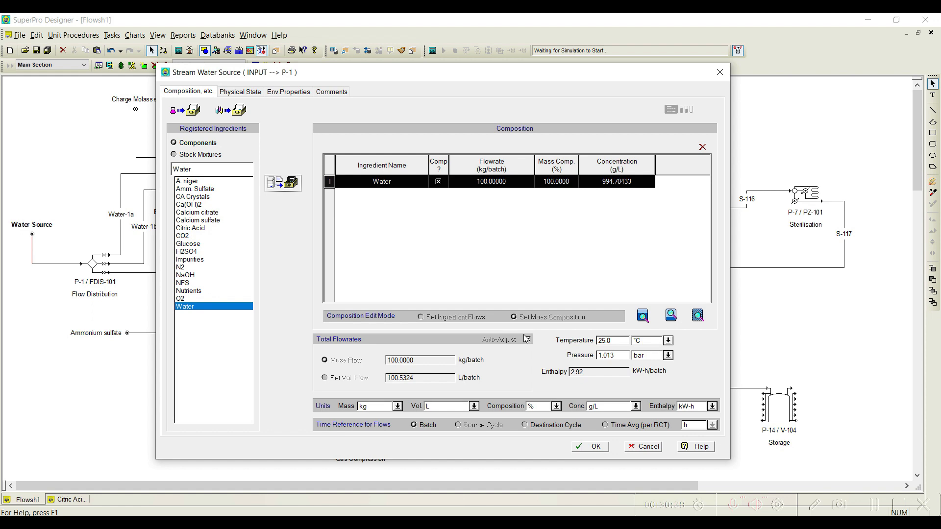
pyautogui.click(595, 449)
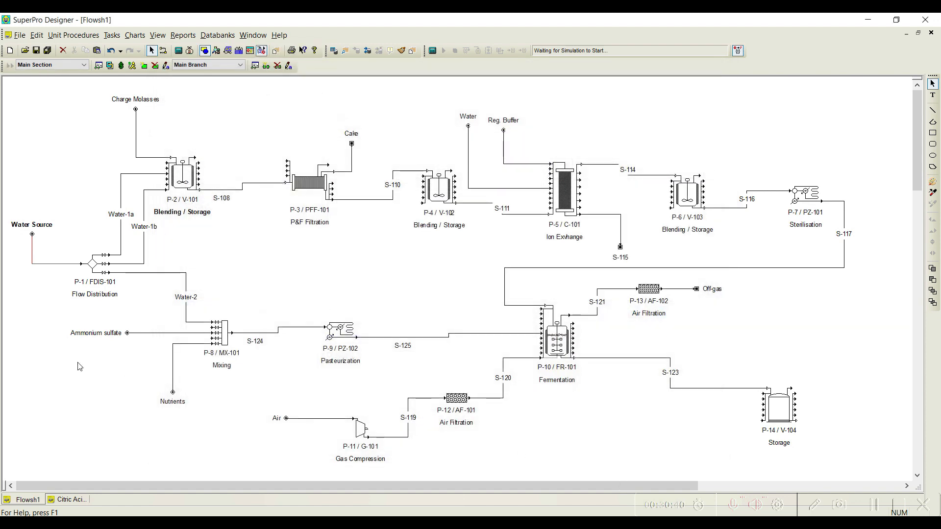
# Step: Build the operation sequence of blending tank P-2 with Transfer In, Charge, Pull In and Transfer Out, in that order
pyautogui.rightClick(182, 179)
pyautogui.click(205, 199)
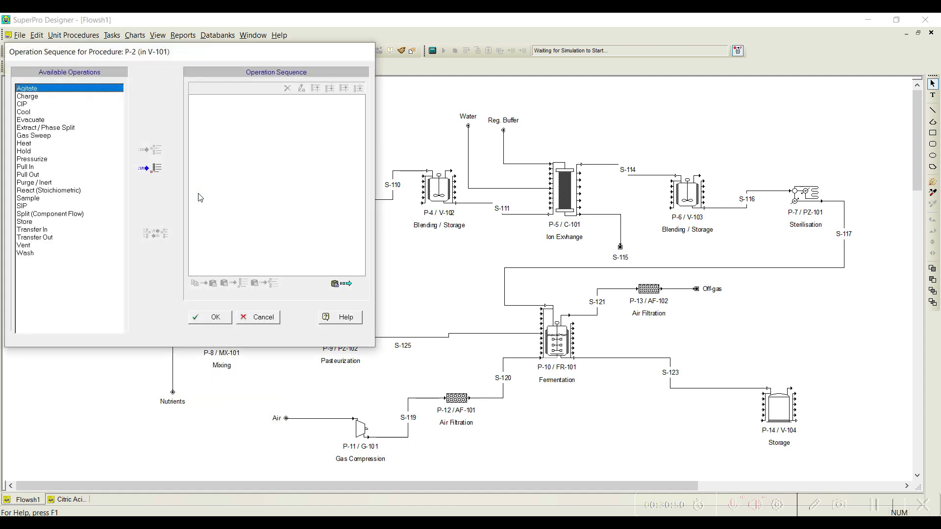
pyautogui.moveTo(202, 49); pyautogui.dragTo(532, 40)
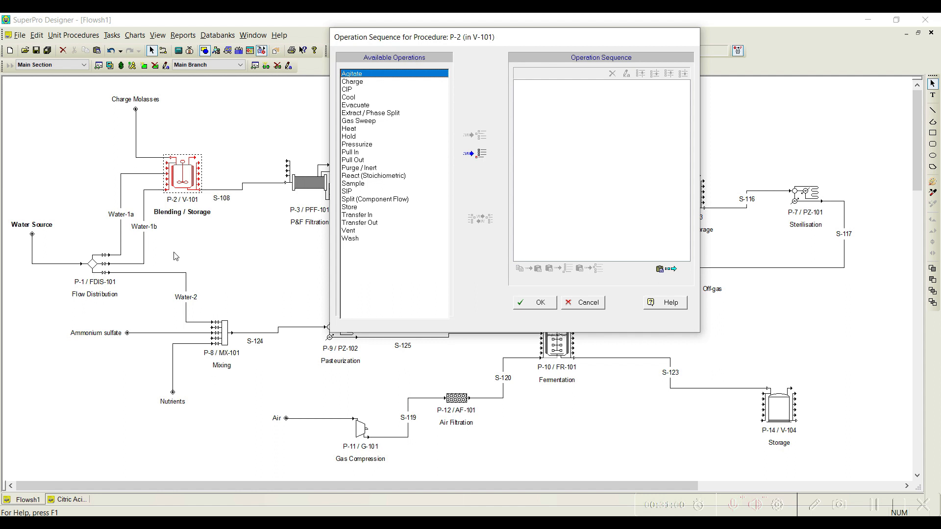
pyautogui.click(357, 216)
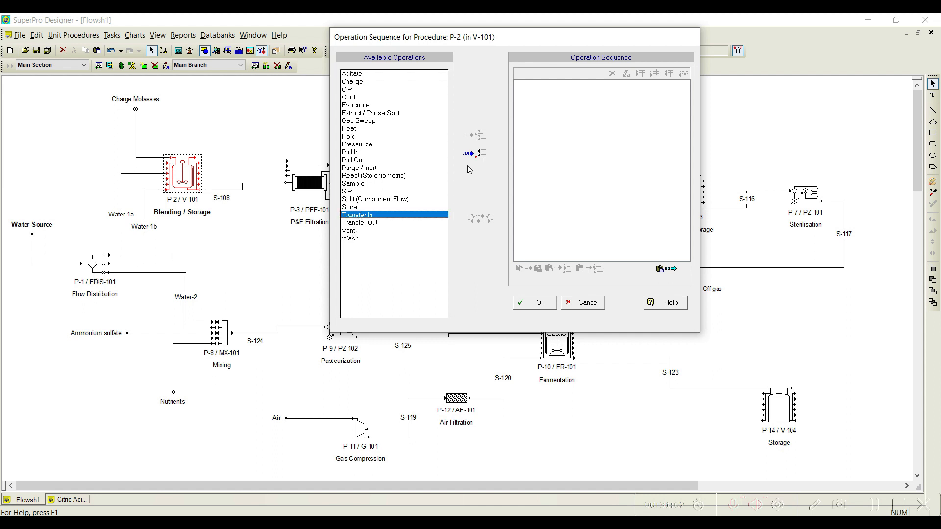
pyautogui.click(476, 155)
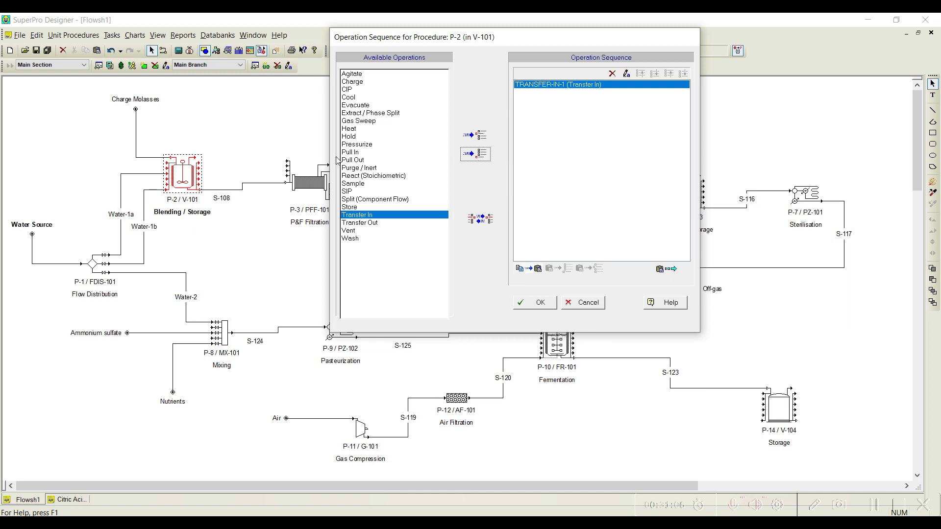
pyautogui.click(361, 82)
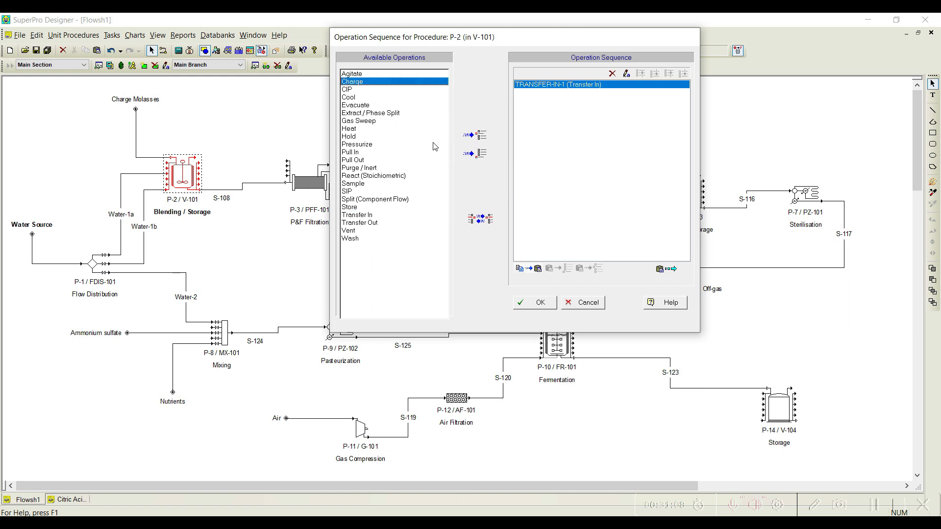
pyautogui.click(475, 156)
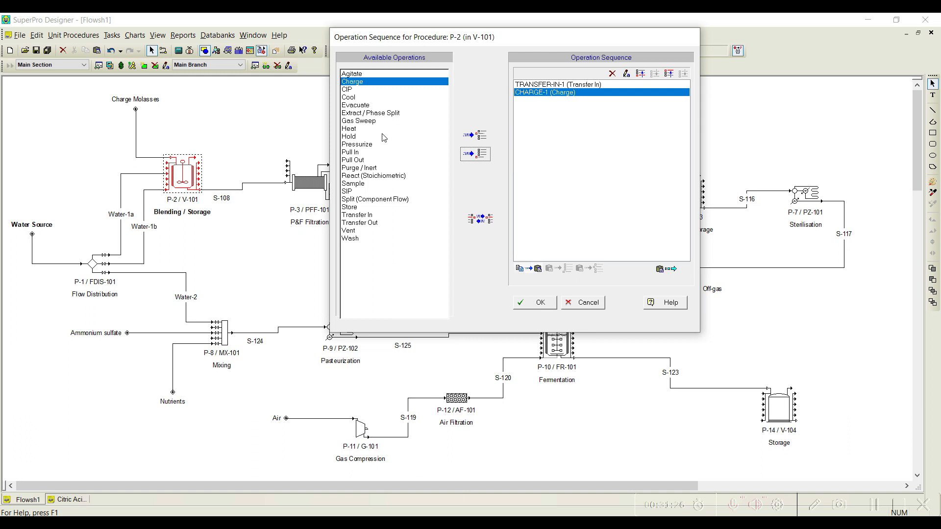
pyautogui.click(353, 152)
pyautogui.click(474, 154)
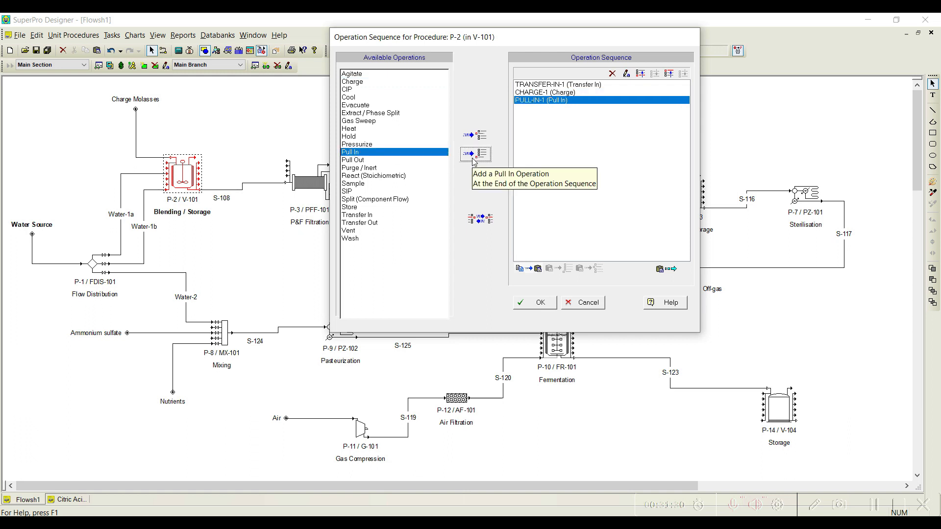
pyautogui.click(375, 224)
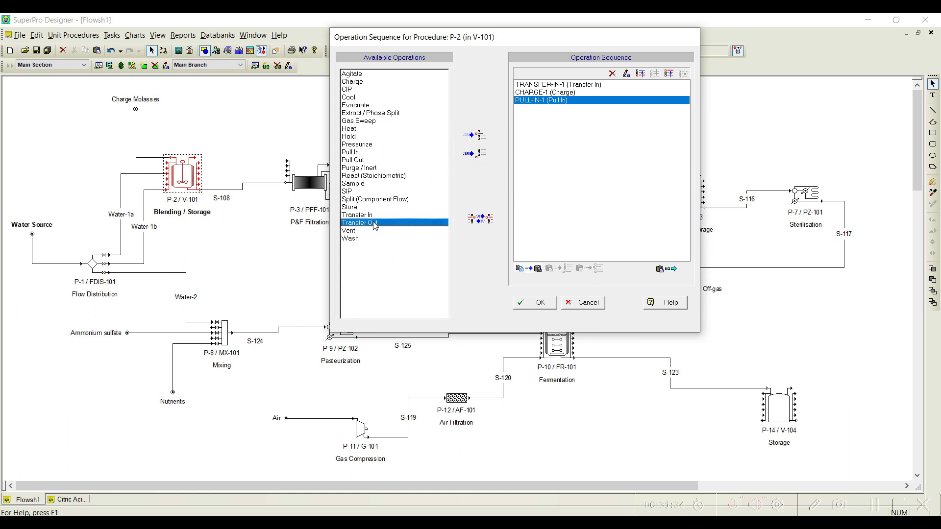
pyautogui.click(478, 154)
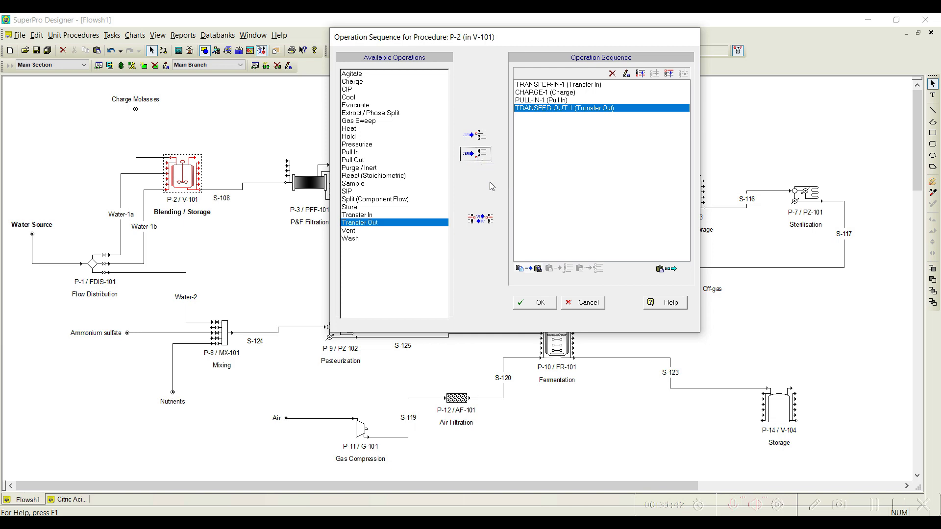
pyautogui.click(532, 302)
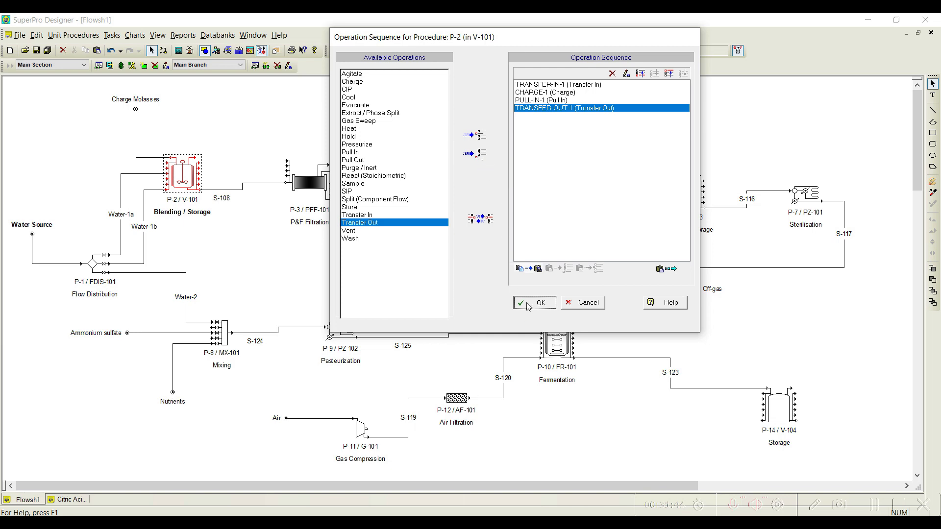
# Step: In the P-1 flow distribution operation, leave only Water-1a set by user by unmarking Water-1b and Water-2
pyautogui.rightClick(94, 268)
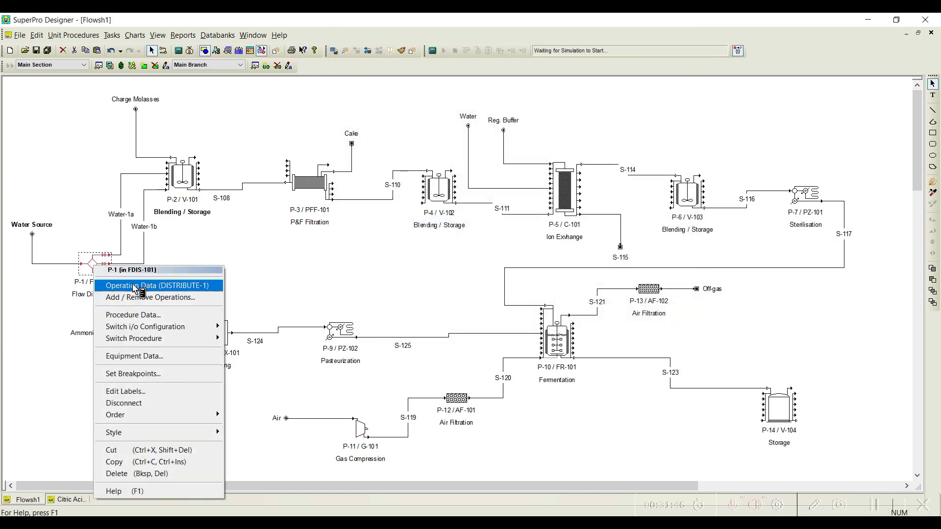
pyautogui.click(127, 285)
pyautogui.moveTo(187, 104); pyautogui.dragTo(485, 87)
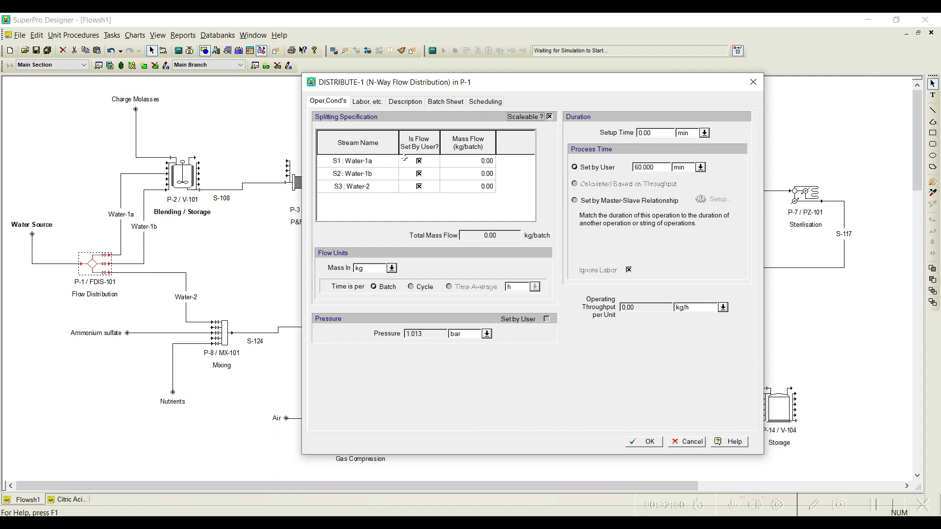
pyautogui.click(419, 173)
pyautogui.click(419, 187)
pyautogui.click(419, 188)
# Step: Change the P-1 distribution's mass unit to MT and set the Water-1a mass flow to 10 MT/batch
pyautogui.click(485, 165)
pyautogui.click(392, 268)
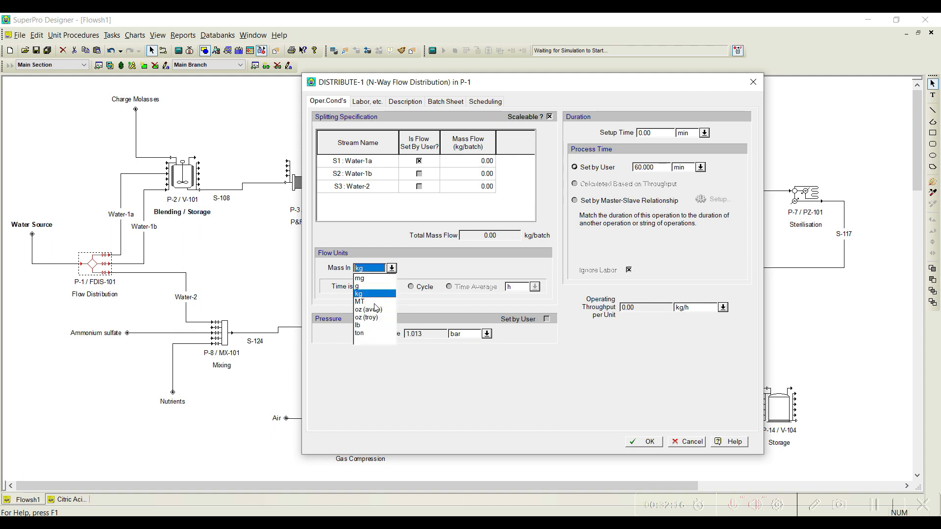
pyautogui.click(373, 301)
pyautogui.click(484, 165)
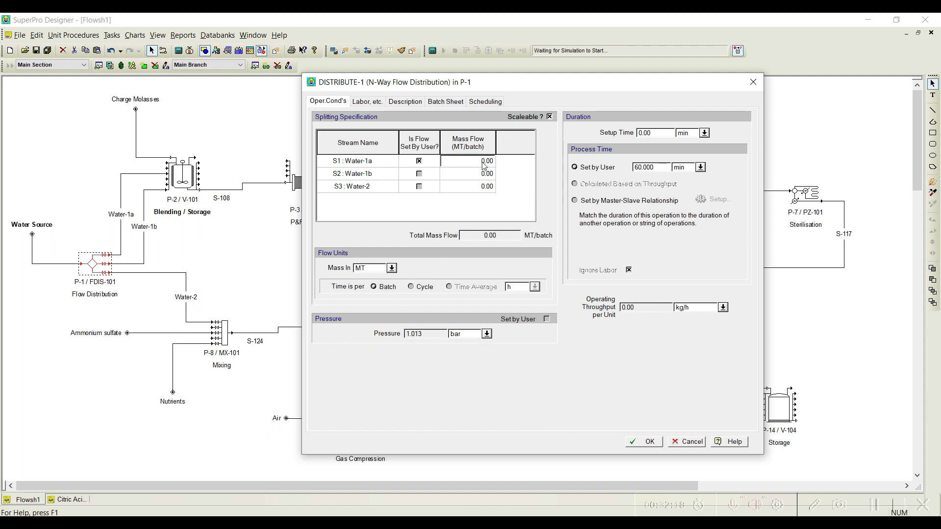
pyautogui.write('10')
pyautogui.click(644, 442)
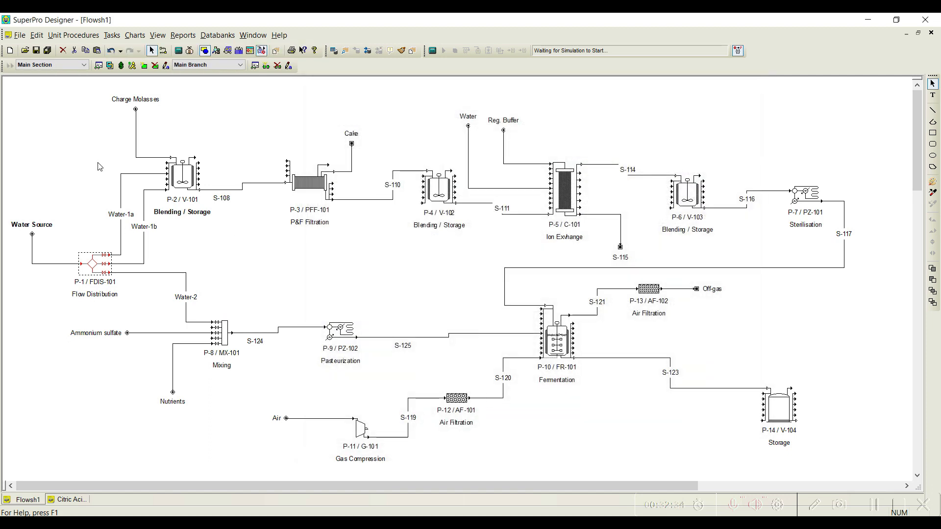
pyautogui.rightClick(188, 180)
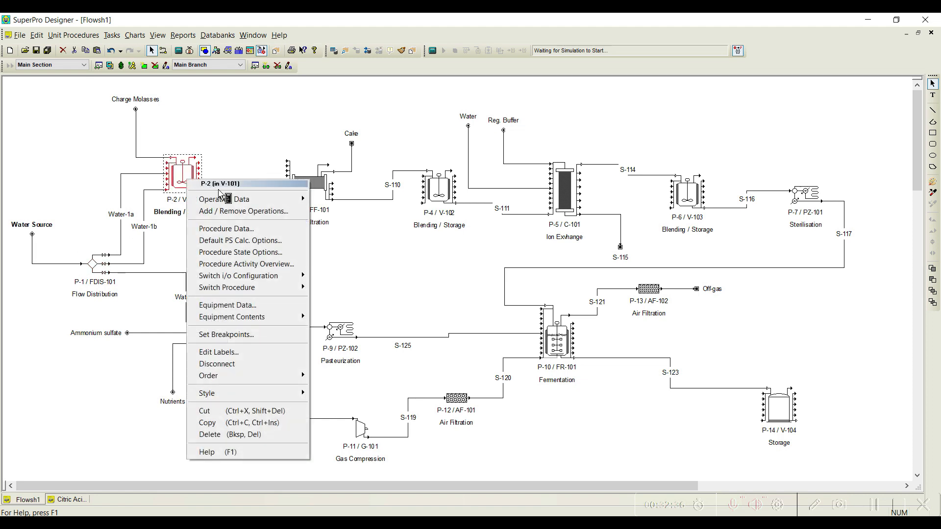
pyautogui.moveTo(223, 199)
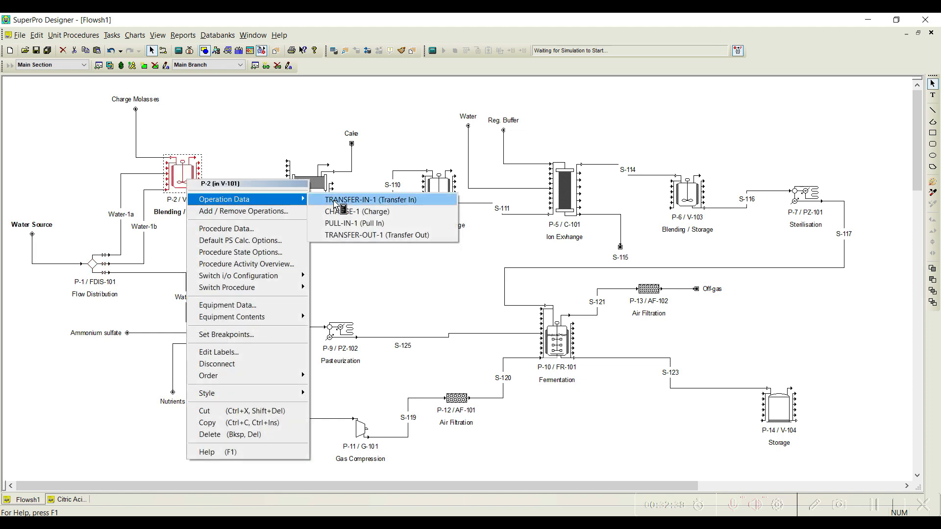
pyautogui.click(335, 201)
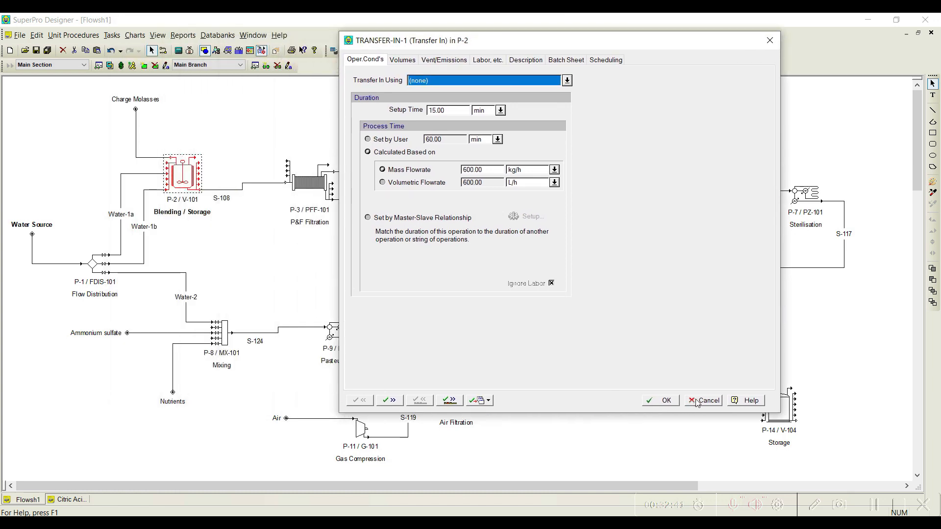
pyautogui.click(697, 401)
# Step: Rename the Transfer In operation in P-2's operation sequence to "Transfer Water"
pyautogui.rightClick(191, 176)
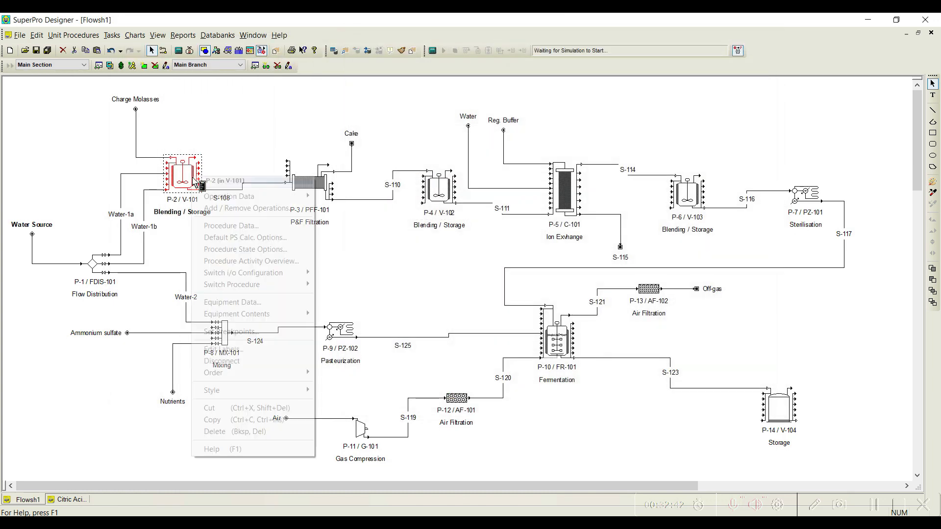
pyautogui.moveTo(222, 200)
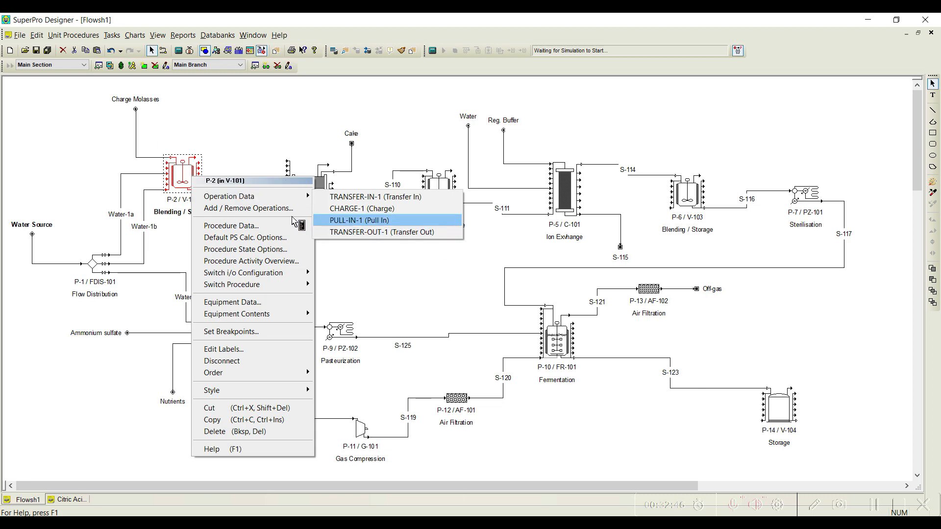
pyautogui.click(282, 209)
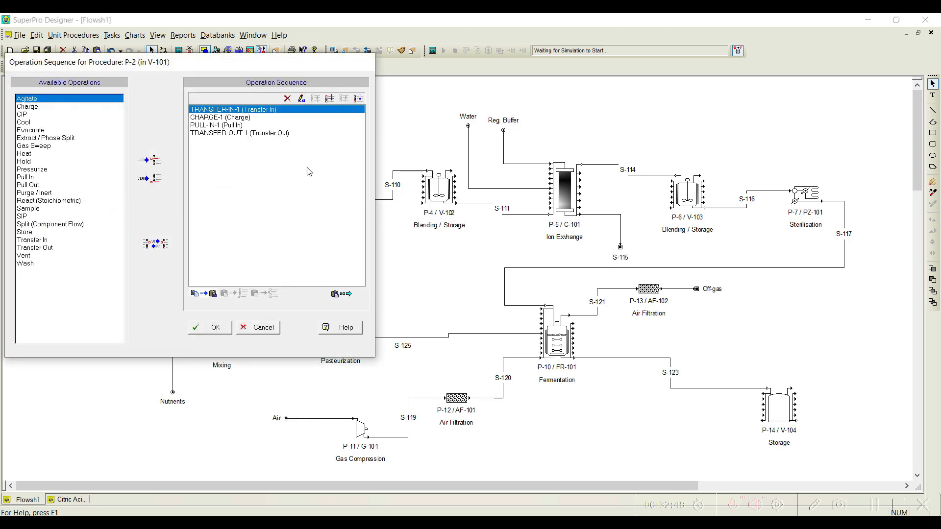
pyautogui.moveTo(212, 61); pyautogui.dragTo(430, 94)
pyautogui.click(520, 131)
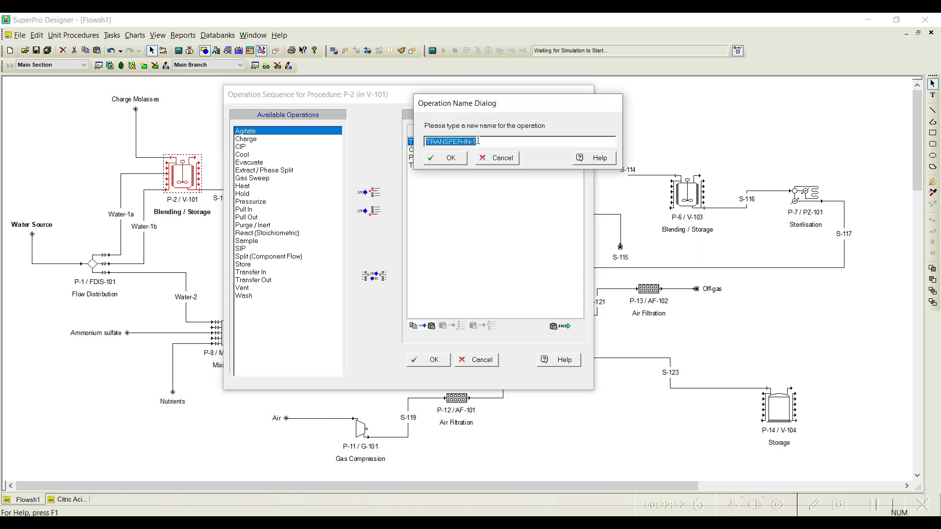
pyautogui.write('Transfer Water')
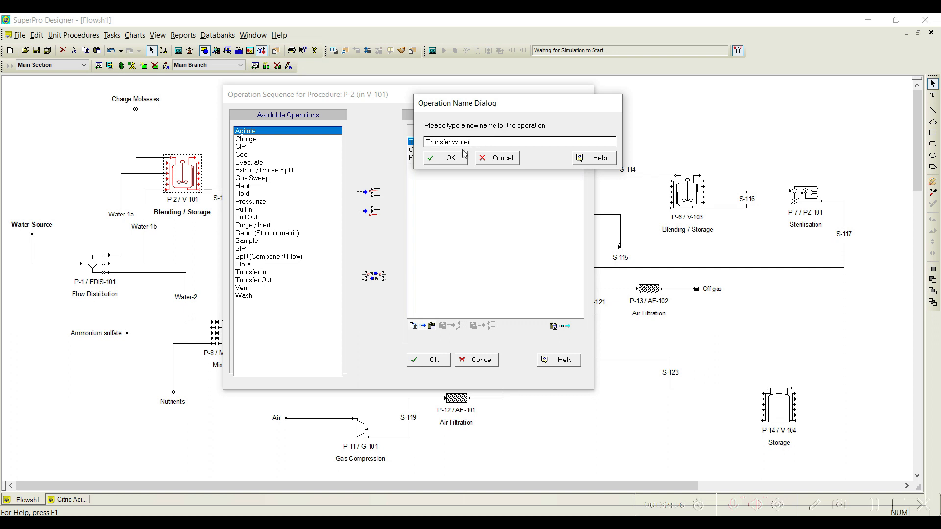
pyautogui.click(443, 163)
# Step: Rename P-2's Charge operation to "Charge Carbon Source"
pyautogui.click(455, 150)
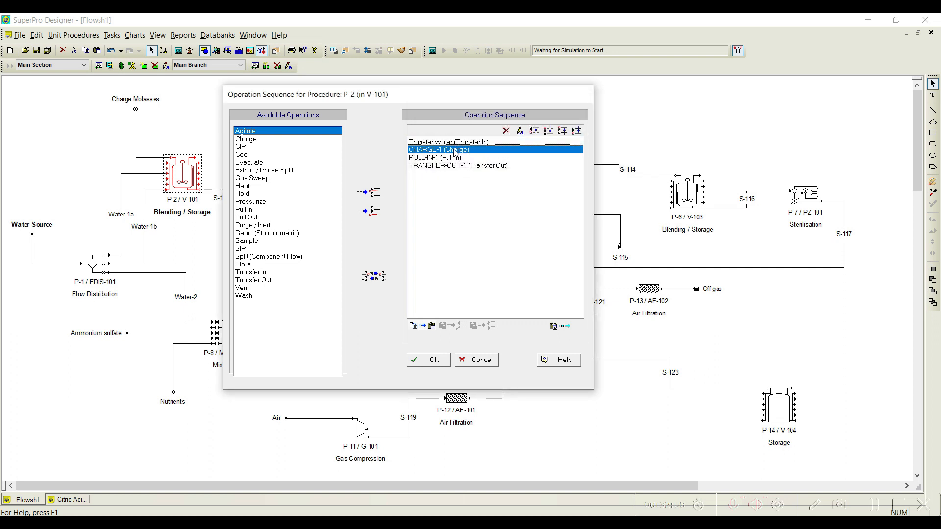
pyautogui.click(521, 131)
pyautogui.write('Ch')
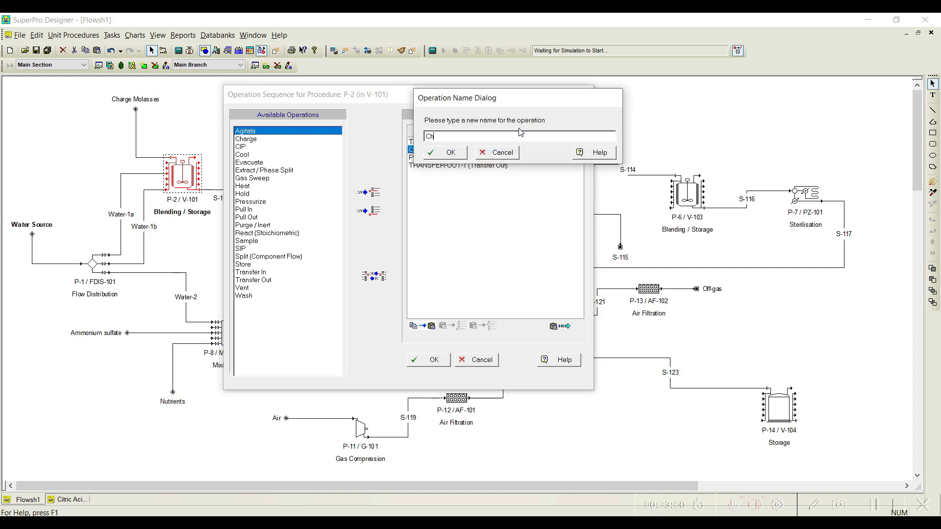
pyautogui.write('arge Carbon Source')
pyautogui.press('Return')
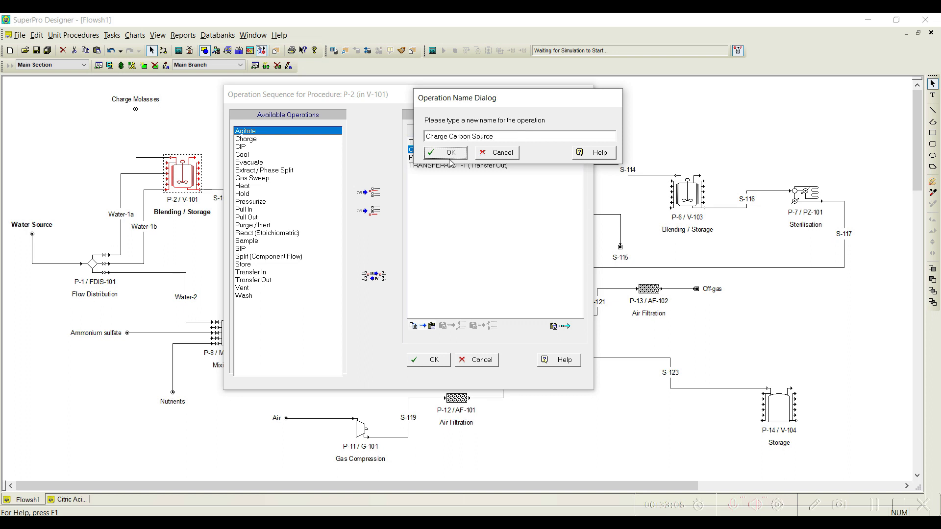
# Step: Rename P-2's Pull In operation to "Dilute Glucose to 20%"
pyautogui.click(520, 130)
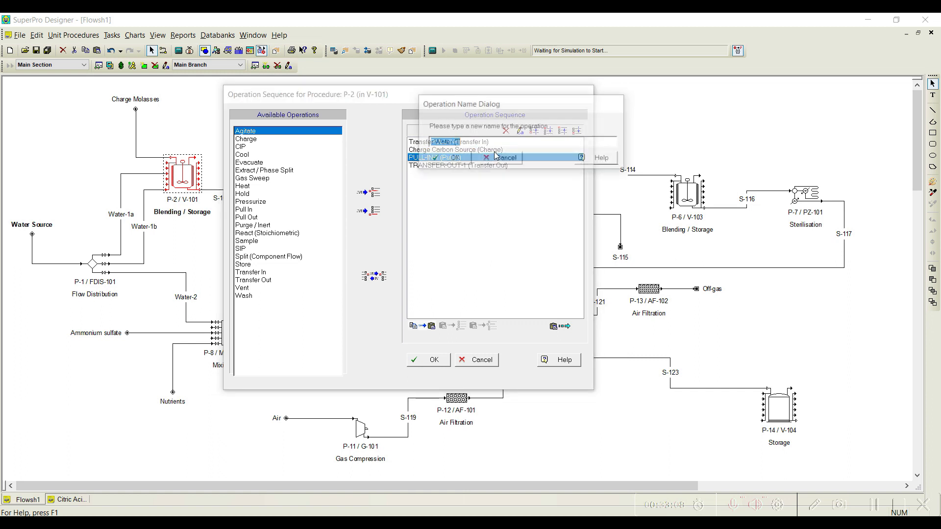
pyautogui.write('Dilute Gu')
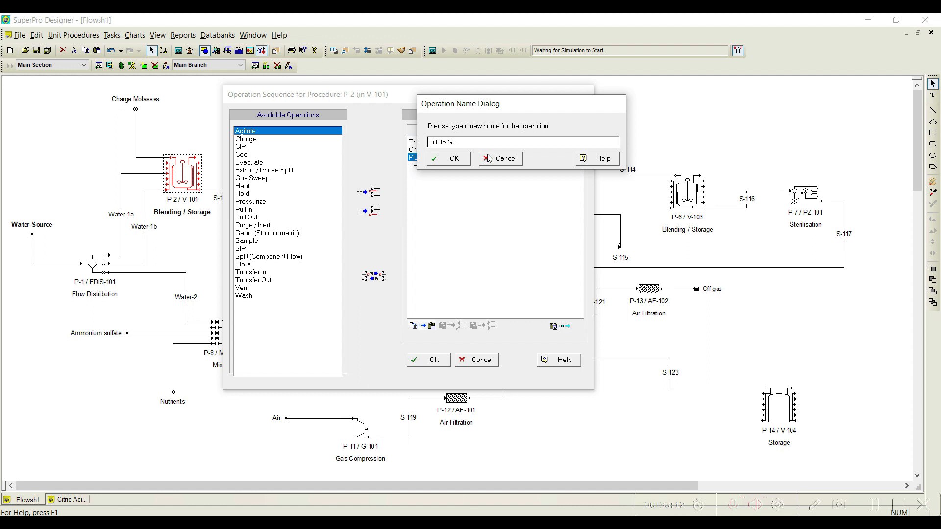
pyautogui.write('ucose to 20%')
pyautogui.press('Return')
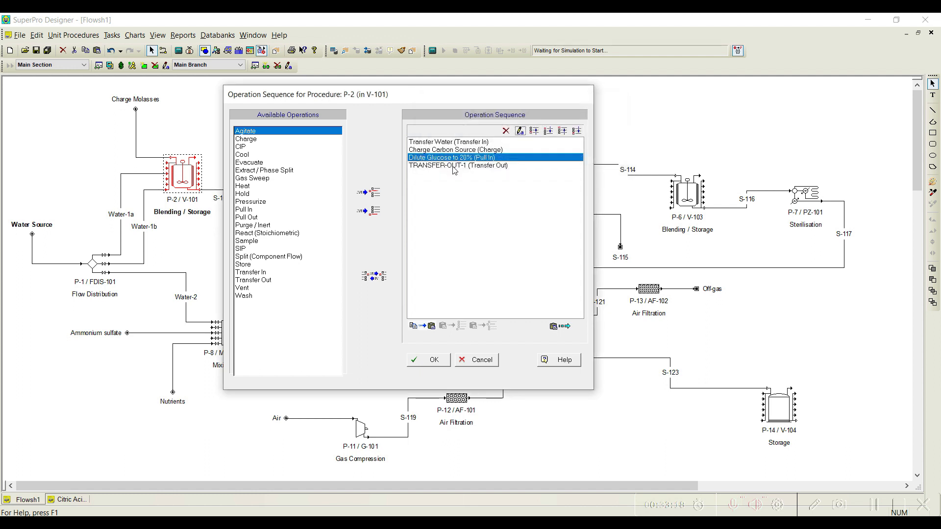
# Step: Rename P-2's Transfer Out operation to "Transfer to PFF"
pyautogui.write('T')
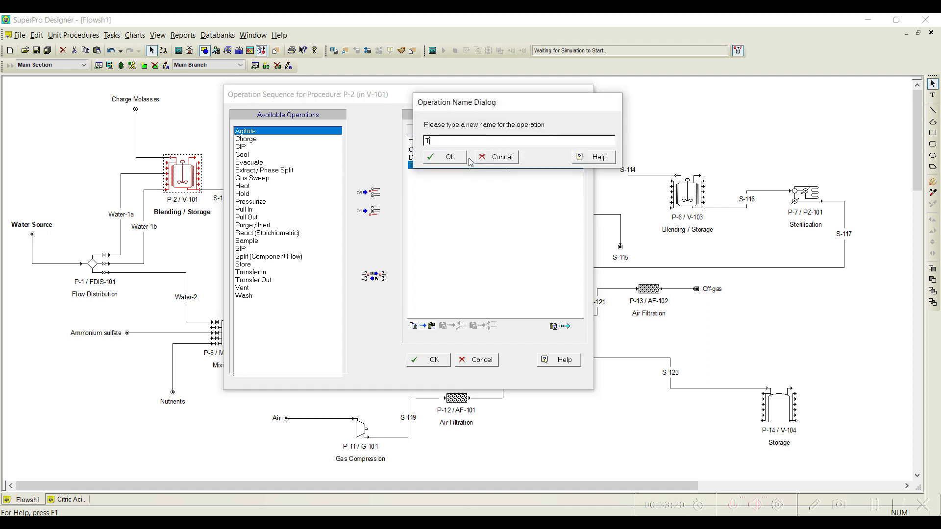
pyautogui.write('ransfer toFiPFF')
pyautogui.press('BackSpace')
pyautogui.write('PFF')
pyautogui.click(450, 158)
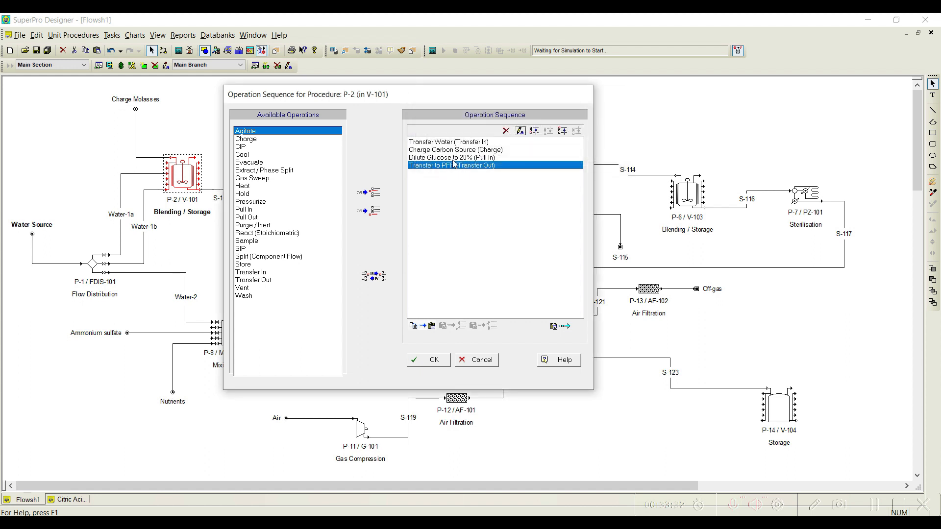
# Step: Accept P-2's operation sequence and set its Transfer Water operation to transfer in using the Water-1a stream
pyautogui.click(429, 360)
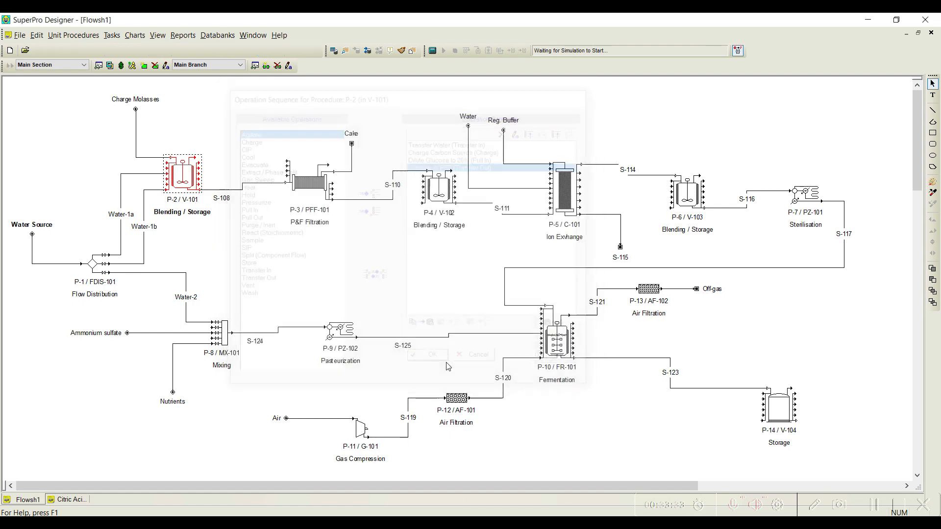
pyautogui.rightClick(180, 177)
pyautogui.moveTo(234, 201)
pyautogui.click(338, 195)
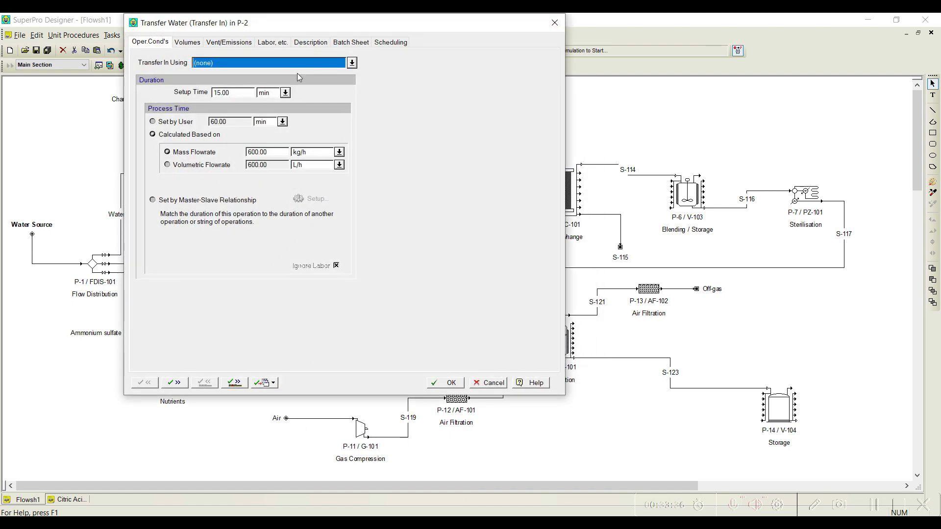
pyautogui.moveTo(294, 28); pyautogui.dragTo(506, 32)
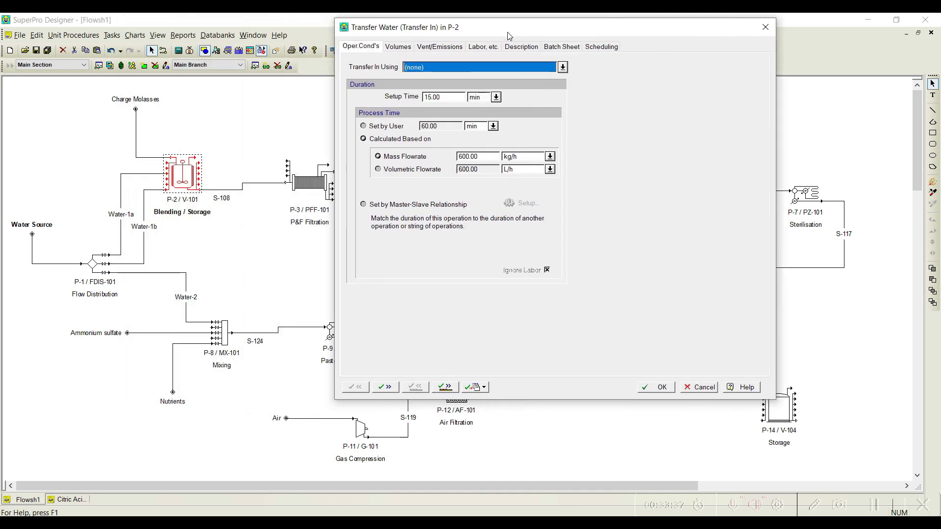
pyautogui.click(561, 69)
pyautogui.click(445, 103)
pyautogui.moveTo(425, 31); pyautogui.dragTo(449, 59)
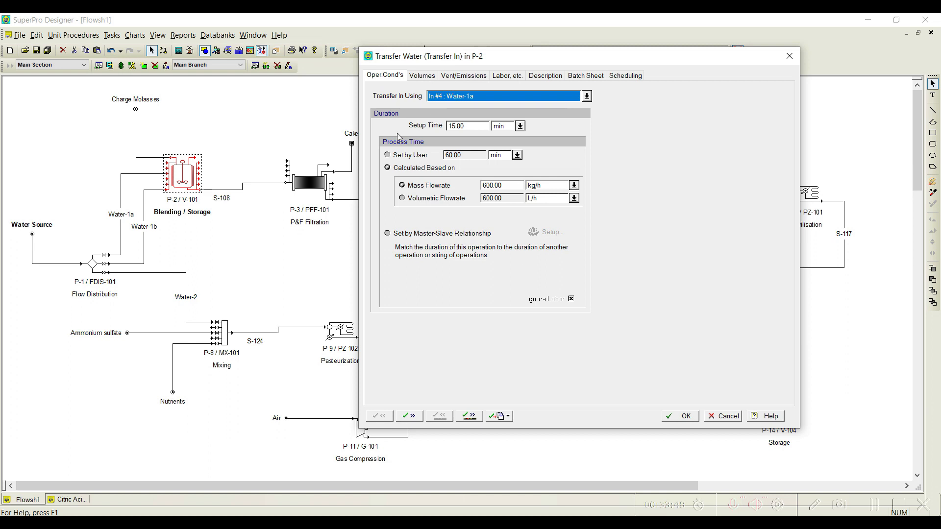
# Step: Set the Transfer Water operation's setup time to 0 min and its user-set process time to 30 min
pyautogui.doubleClick(466, 126)
pyautogui.write('0')
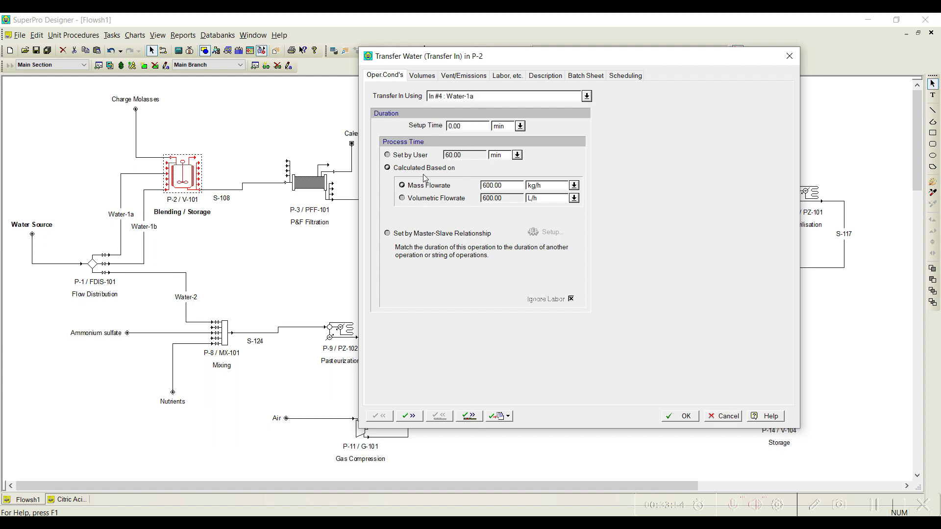
pyautogui.click(415, 155)
pyautogui.doubleClick(462, 155)
pyautogui.write('30')
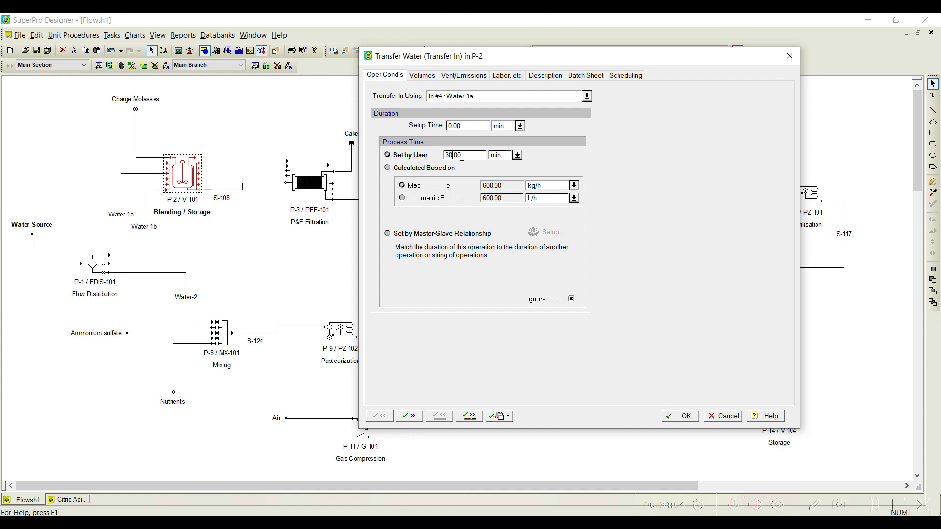
pyautogui.click(464, 417)
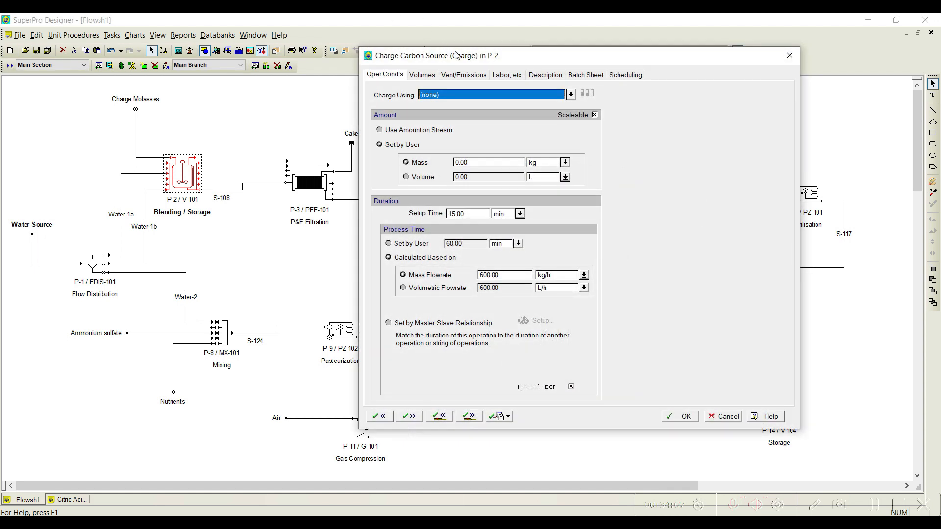
# Step: Assign the Charge Molasses inlet stream to P-2's Charge Carbon Source operation
pyautogui.moveTo(469, 57); pyautogui.dragTo(502, 43)
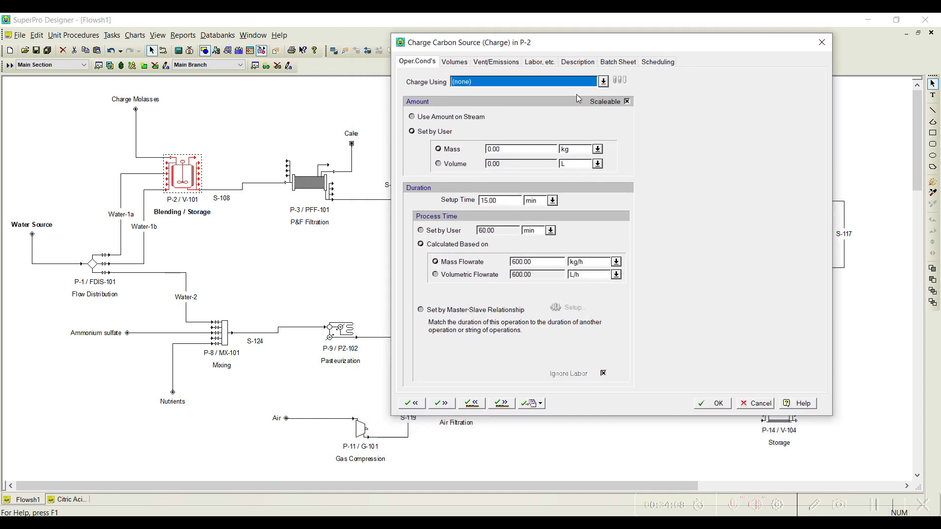
pyautogui.click(604, 81)
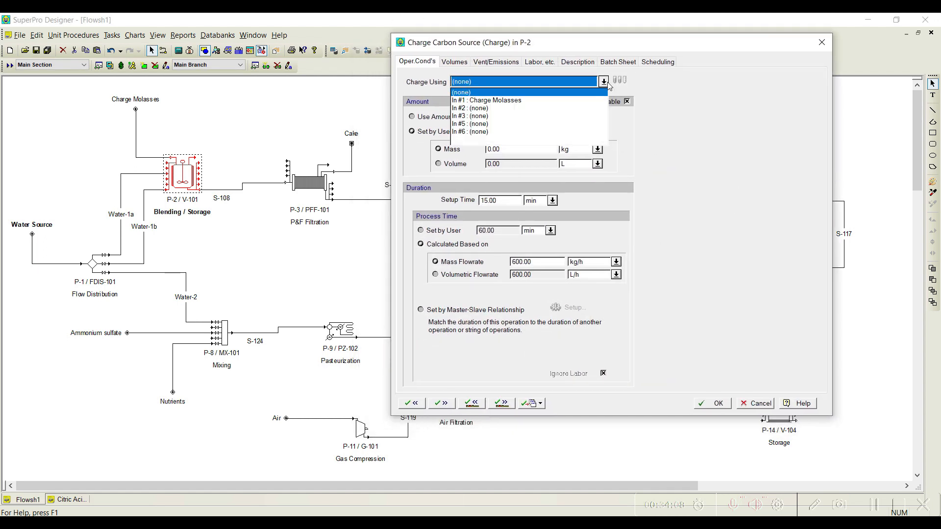
pyautogui.click(507, 100)
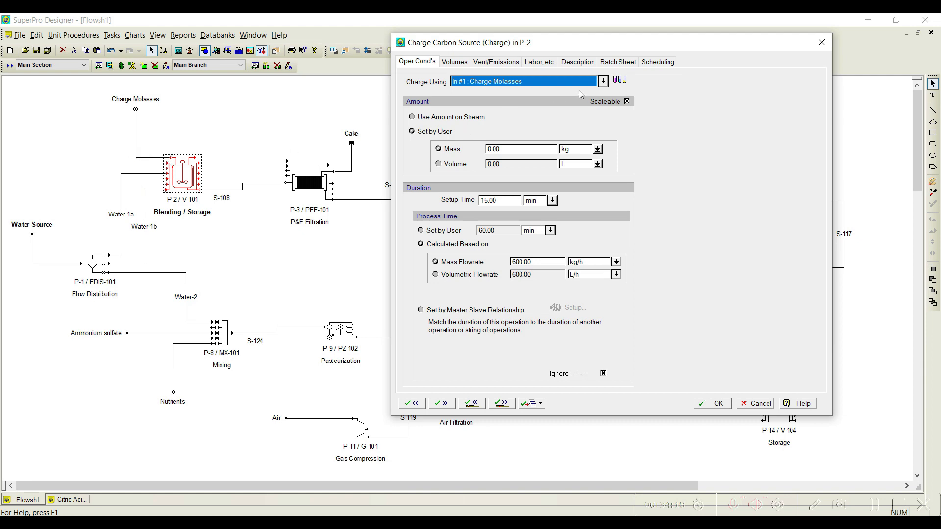
pyautogui.click(619, 80)
pyautogui.moveTo(486, 27); pyautogui.dragTo(382, 28)
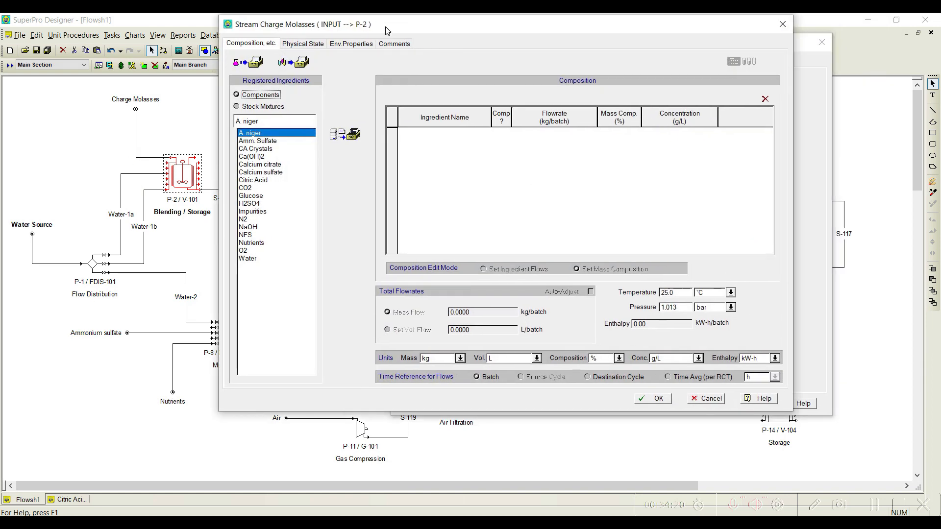
pyautogui.click(263, 108)
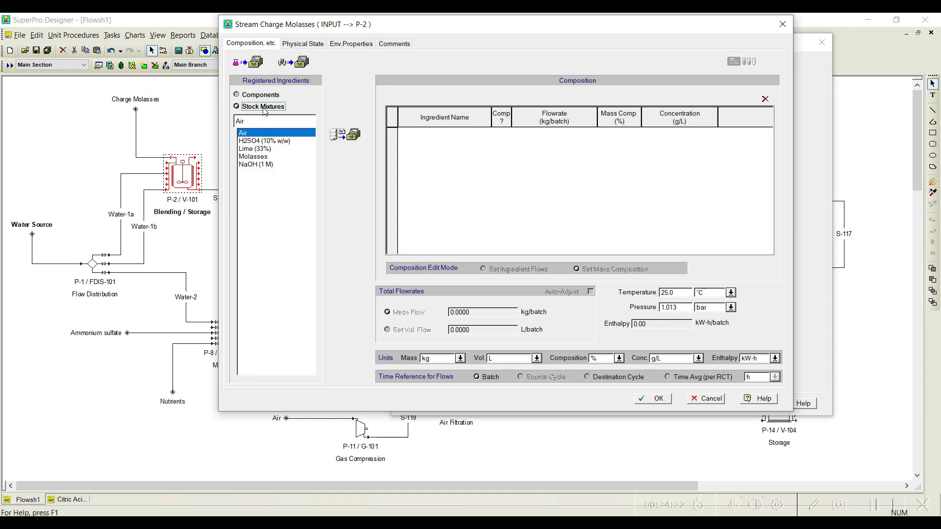
pyautogui.click(255, 157)
pyautogui.click(346, 135)
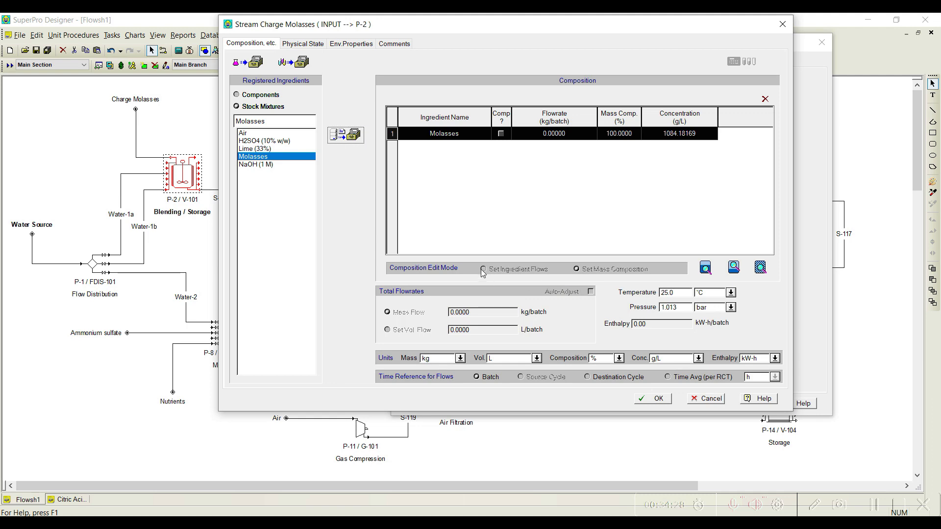
pyautogui.click(711, 400)
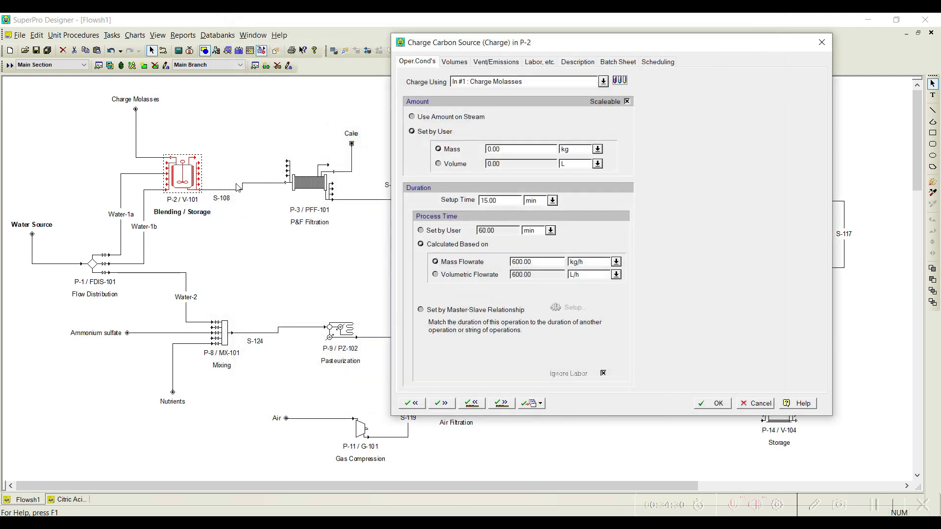
# Step: Make Charge Carbon Source use the amount on the stream and add the Molasses stock mixture to the Charge Molasses stream
pyautogui.click(435, 119)
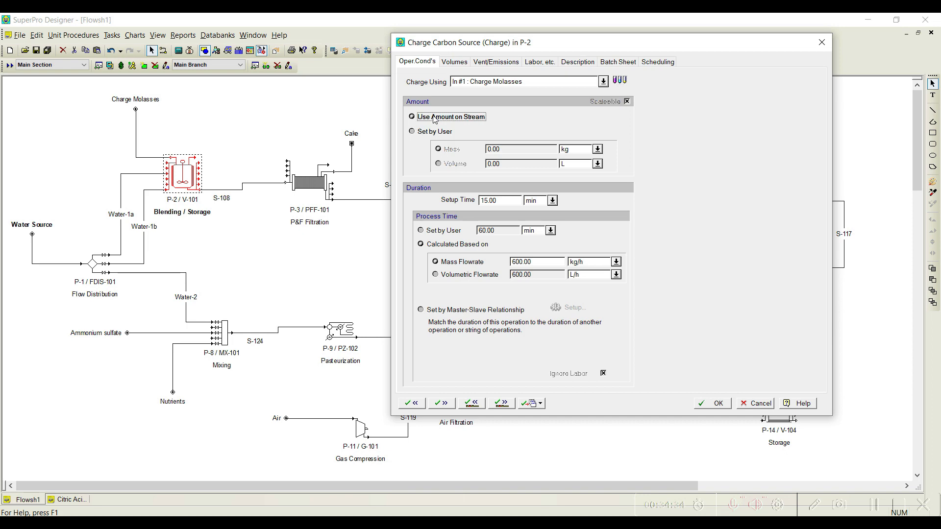
pyautogui.click(625, 82)
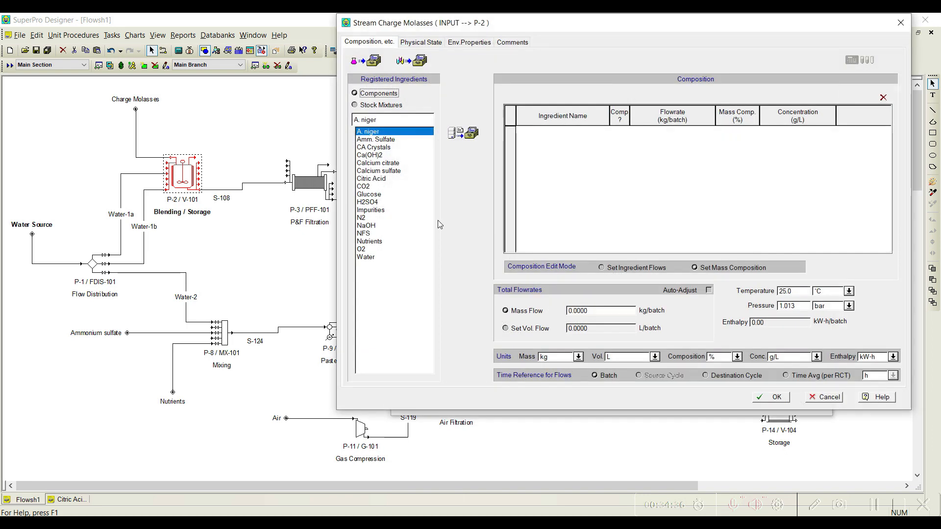
pyautogui.click(376, 105)
pyautogui.click(371, 155)
pyautogui.click(463, 133)
# Step: Set the Charge Molasses stream's total mass flow to 139.84 MT/batch, with MT as the mass unit
pyautogui.doubleClick(604, 311)
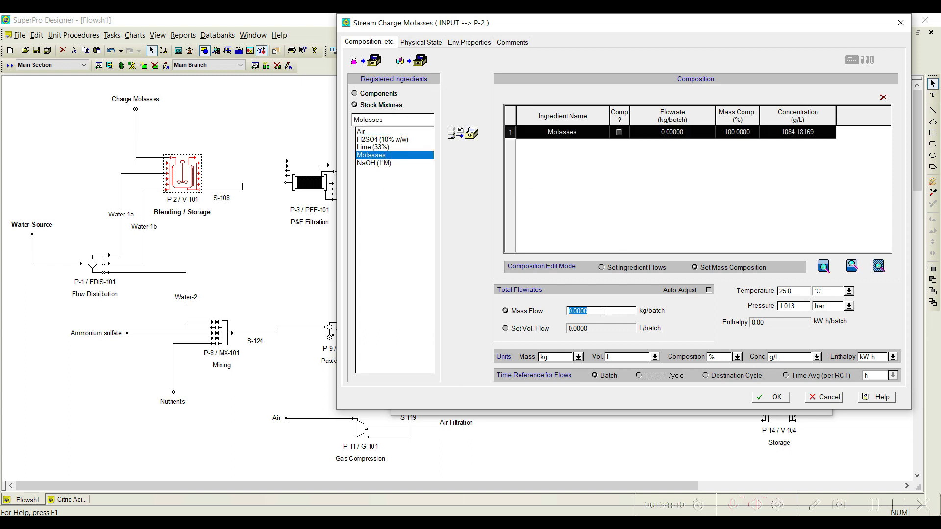
pyautogui.write('139')
pyautogui.click(579, 357)
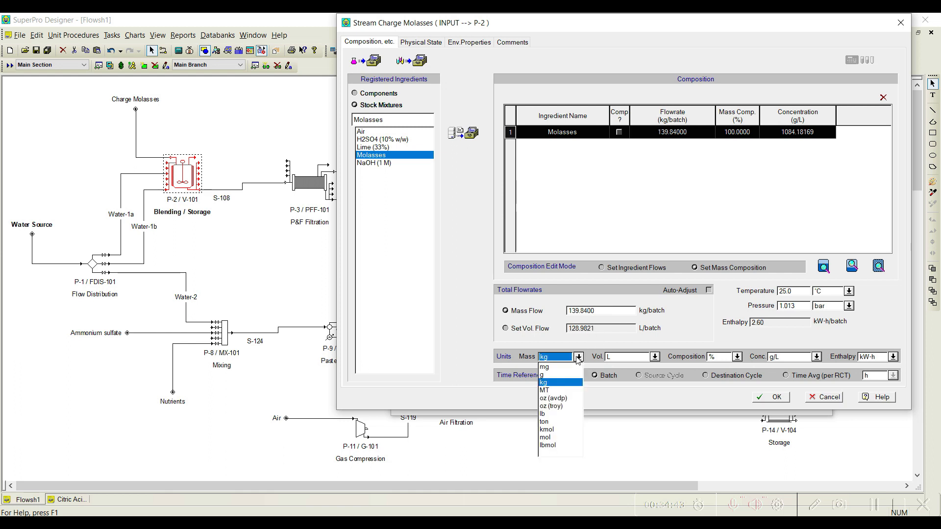
pyautogui.click(545, 390)
pyautogui.doubleClick(585, 311)
pyautogui.write('139.84')
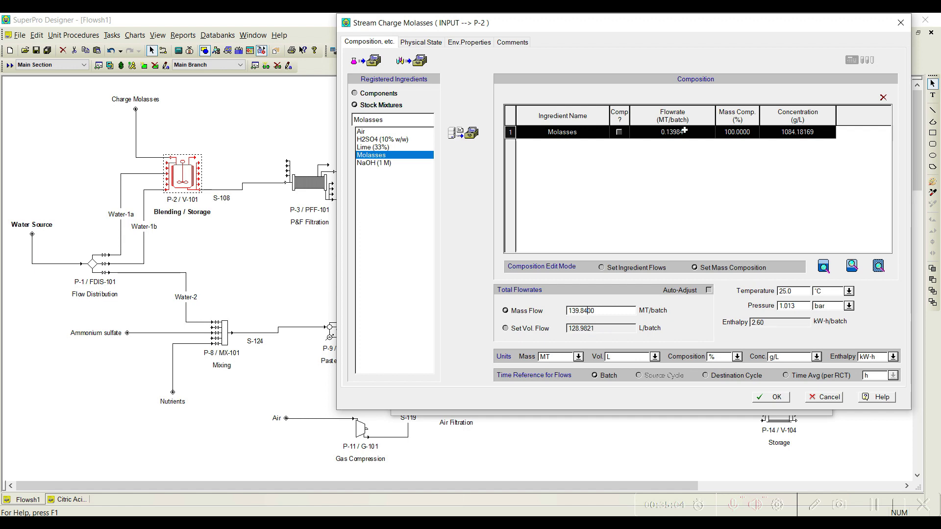
pyautogui.click(773, 398)
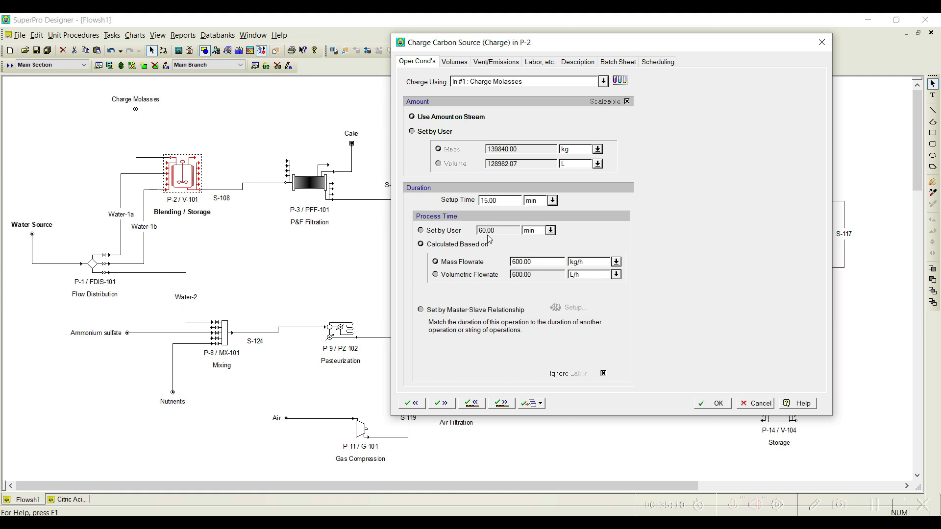
# Step: Set the Charge Carbon Source operation's setup time to 0 min and switch its process time to user-set
pyautogui.doubleClick(511, 200)
pyautogui.write('0')
pyautogui.click(421, 232)
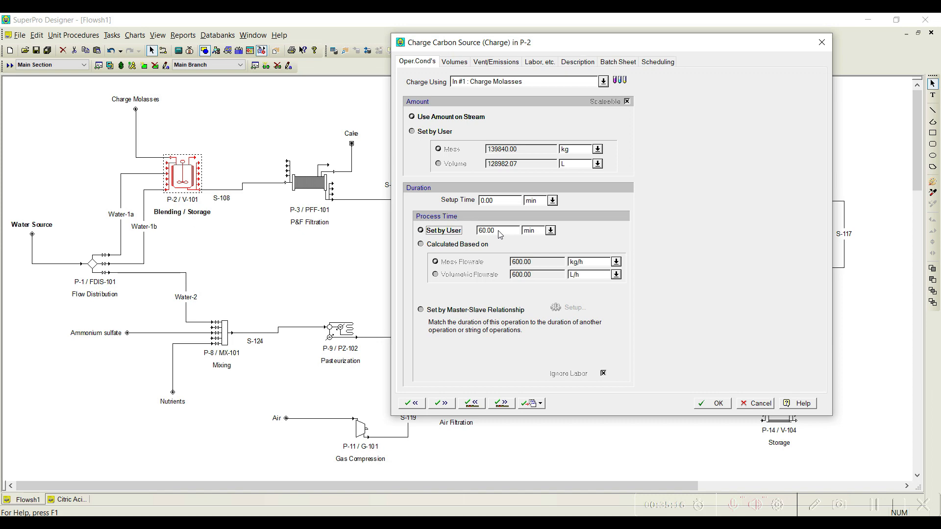
pyautogui.click(502, 408)
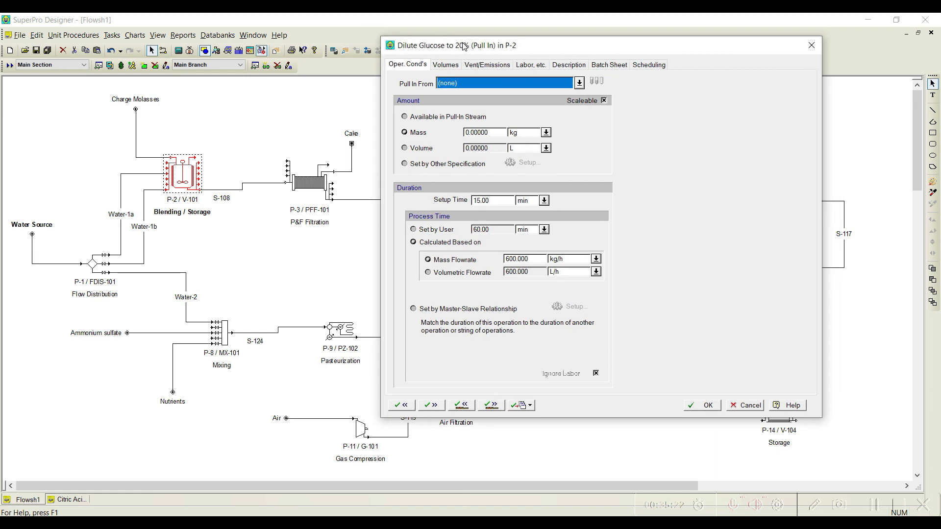
# Step: Define the Dilute Glucose to 20% pull-in amount by another specification: a final Glucose composition of 20% by mass
pyautogui.click(450, 165)
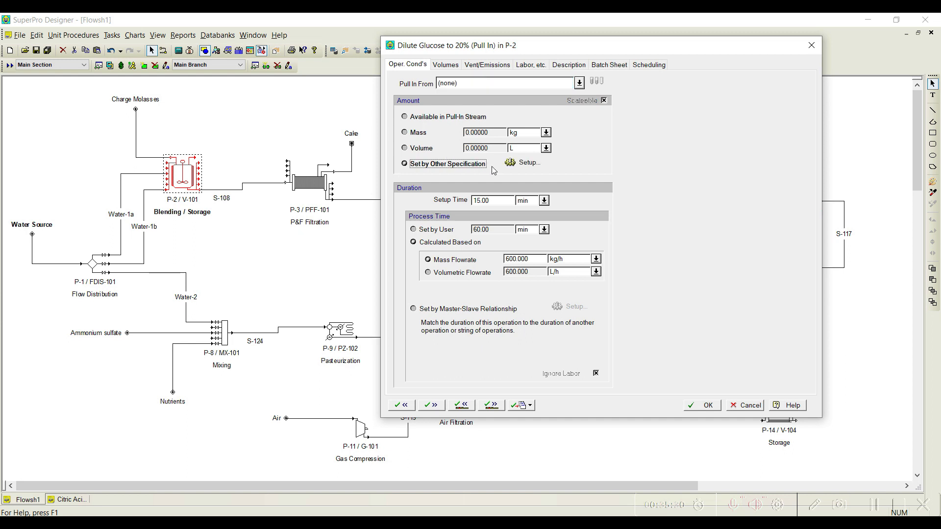
pyautogui.click(523, 162)
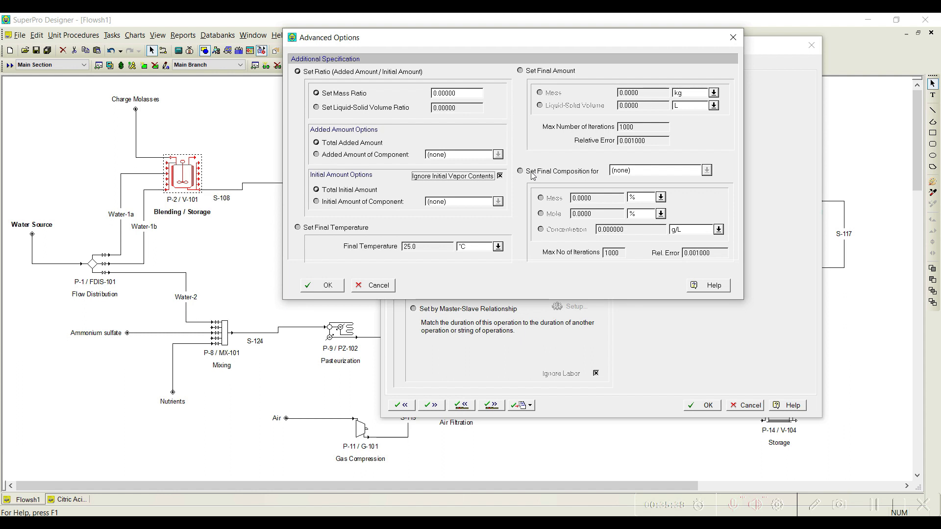
pyautogui.click(533, 177)
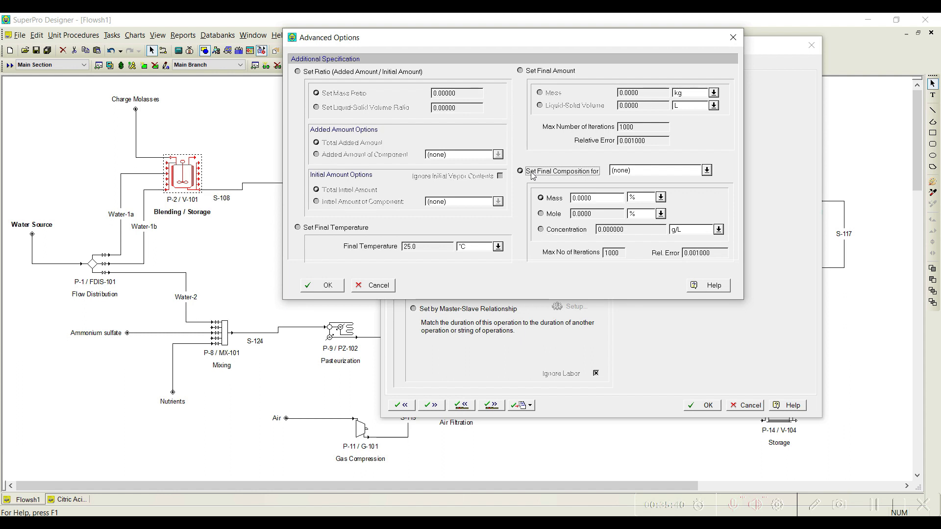
pyautogui.click(707, 171)
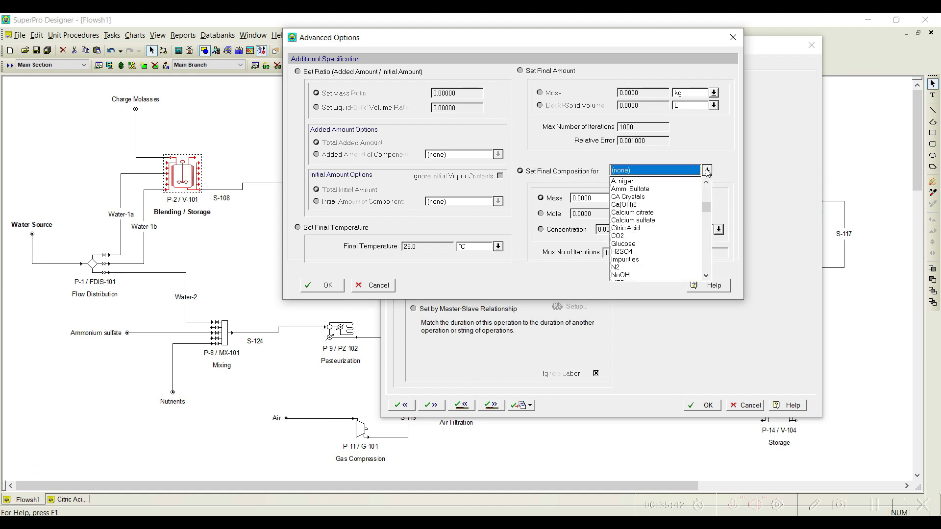
pyautogui.click(632, 243)
pyautogui.doubleClick(584, 198)
pyautogui.write('20.0000')
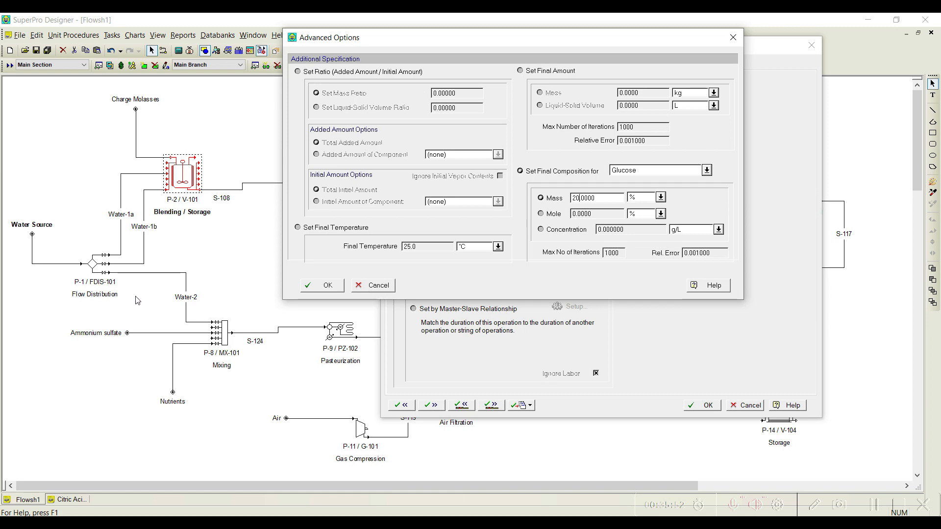
pyautogui.click(327, 287)
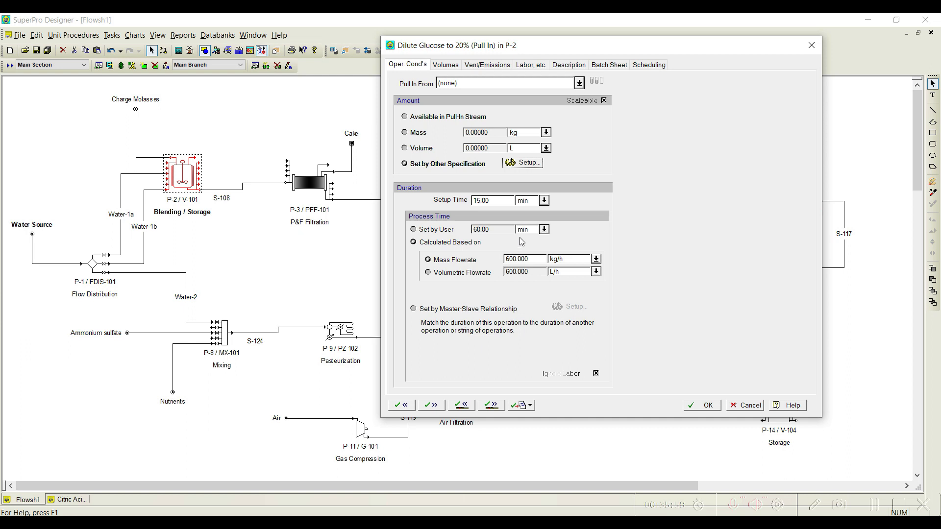
# Step: Set the Dilute Glucose to 20% operation's setup time to 0 min and its user-set process time to 30 min
pyautogui.doubleClick(489, 202)
pyautogui.write('0')
pyautogui.click(424, 230)
pyautogui.doubleClick(503, 231)
pyautogui.write('30')
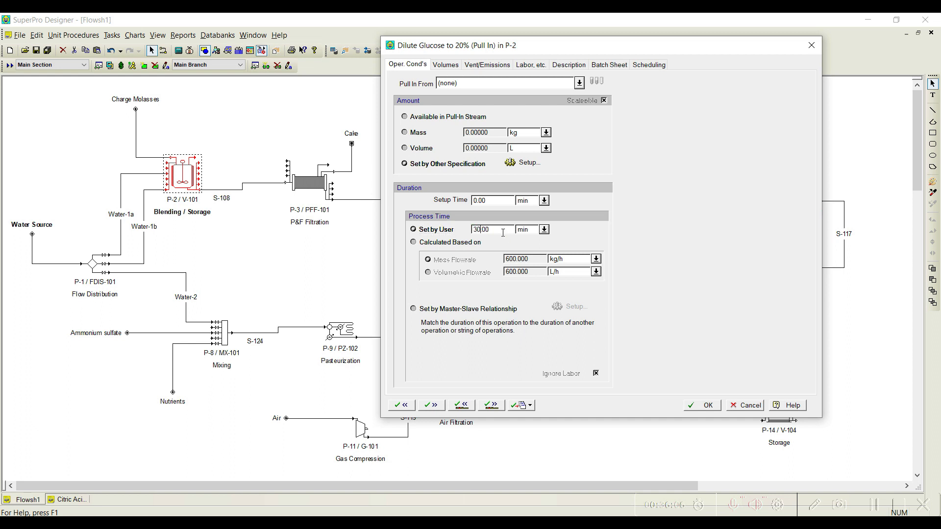
pyautogui.click(492, 406)
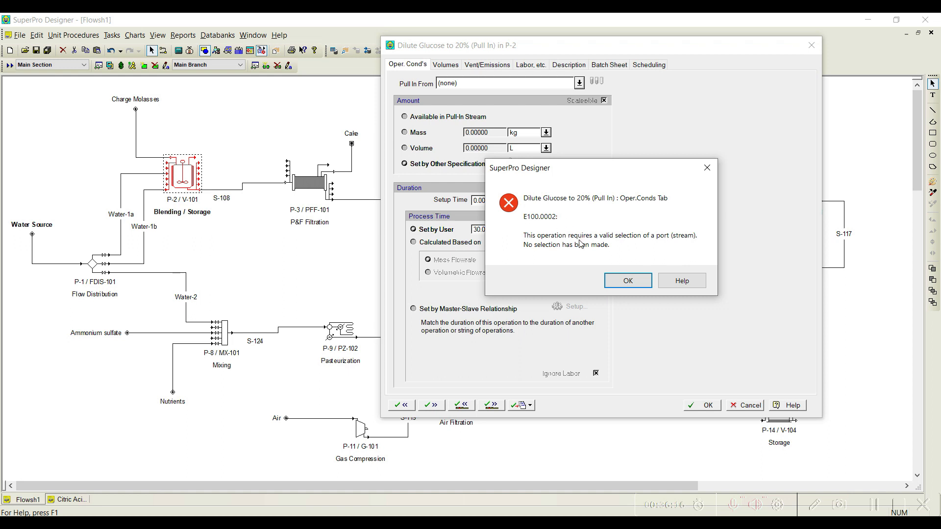
pyautogui.click(627, 281)
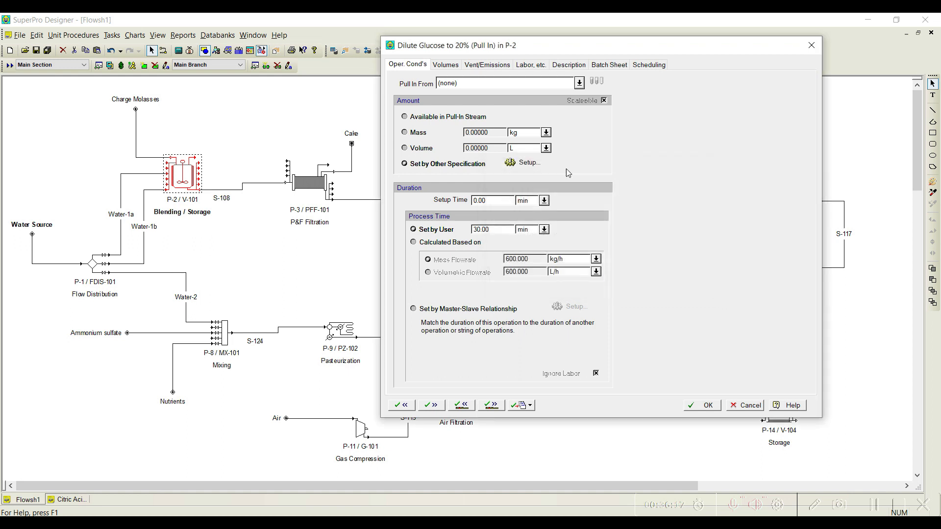
# Step: Choose Water-1b as the pull-in stream for the Dilute Glucose to 20% operation and accept its settings
pyautogui.click(580, 84)
pyautogui.click(479, 135)
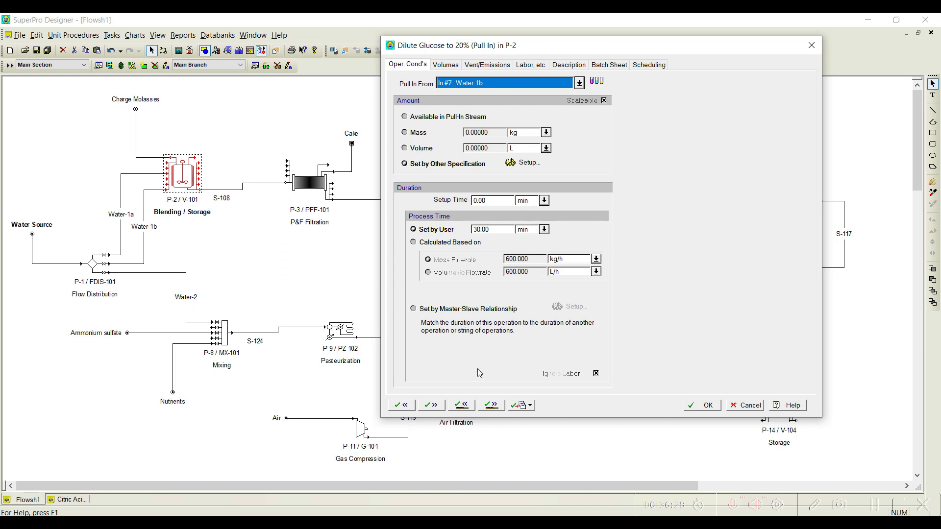
pyautogui.click(492, 406)
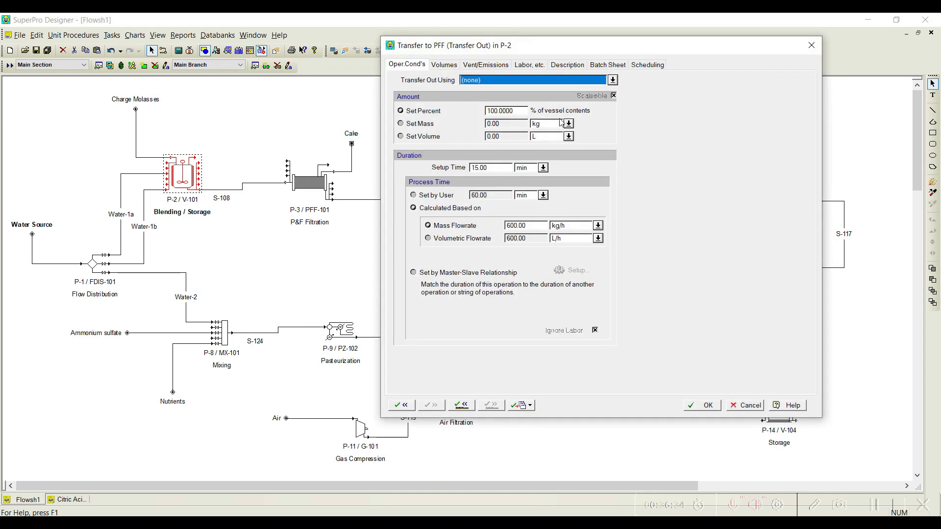
# Step: Assign outlet stream S-108 to P-2's Transfer to PFF operation
pyautogui.click(612, 80)
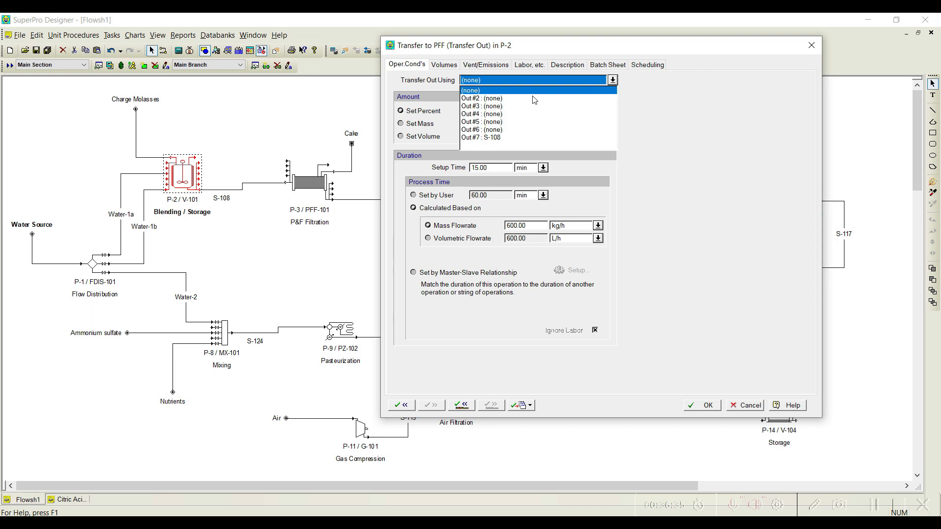
pyautogui.click(495, 138)
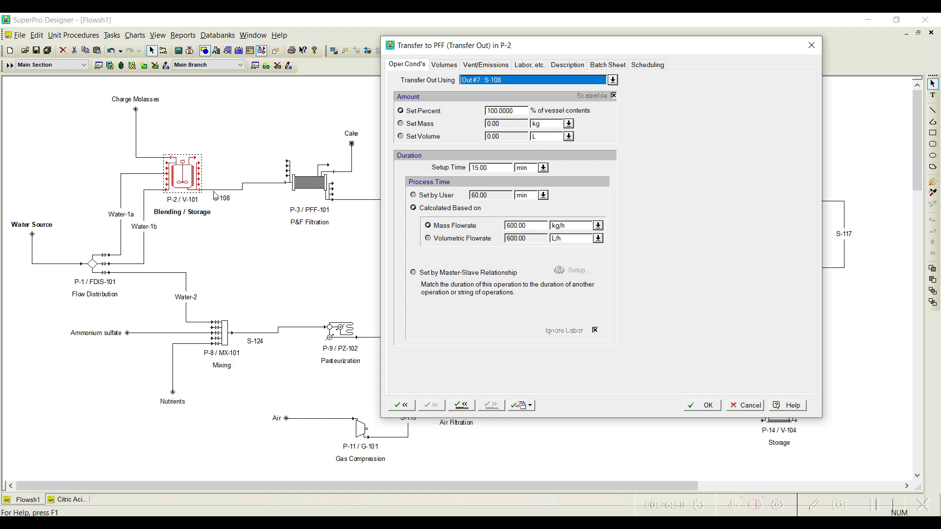
# Step: Match the Transfer to PFF duration to the FILTER-1 (Cloth Filtration) operation of P-3 through a master-slave relationship and accept P-2's settings
pyautogui.click(444, 273)
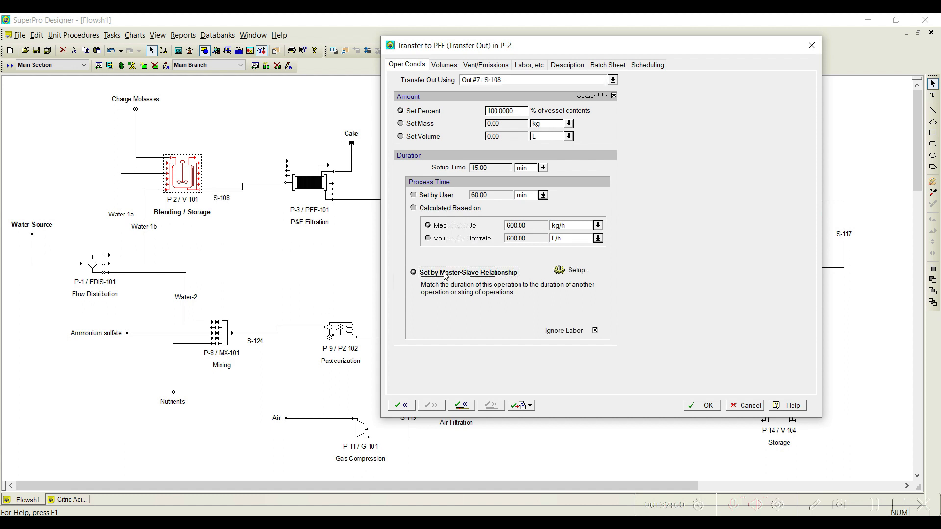
pyautogui.click(583, 272)
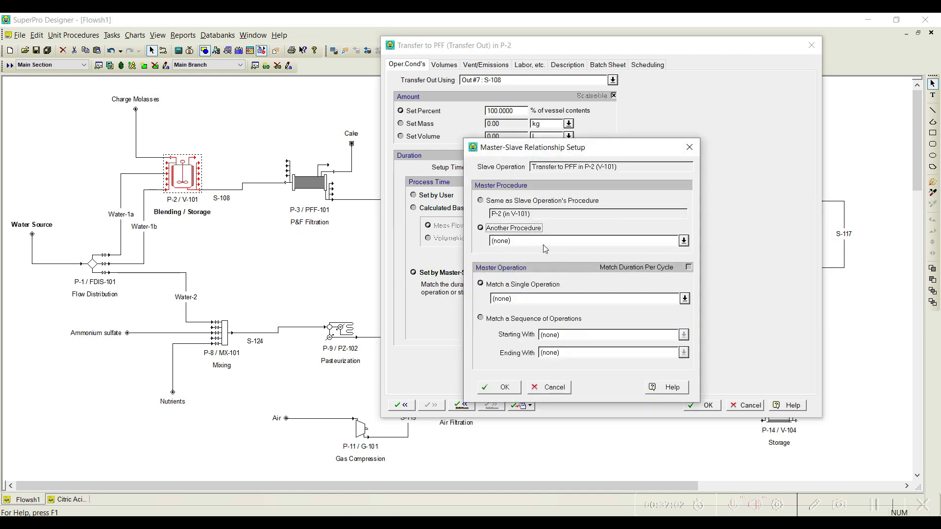
pyautogui.click(683, 241)
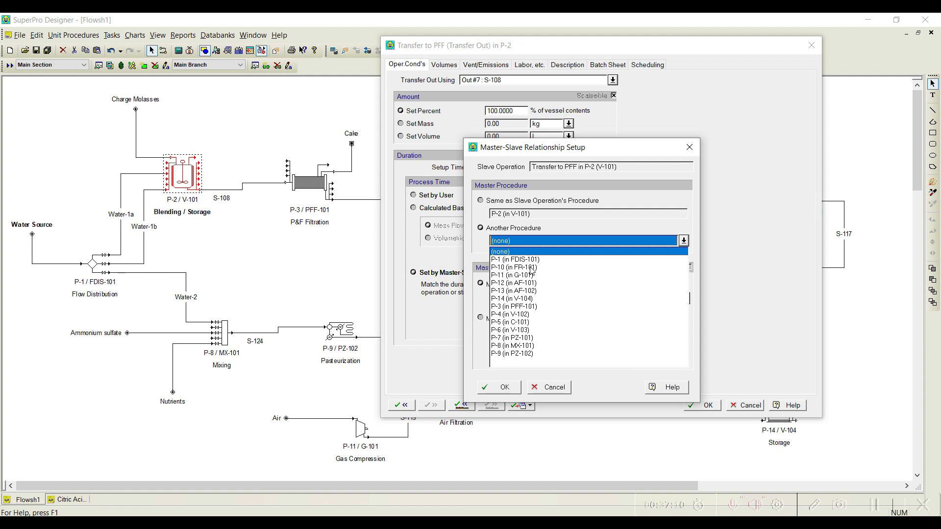
pyautogui.click(534, 307)
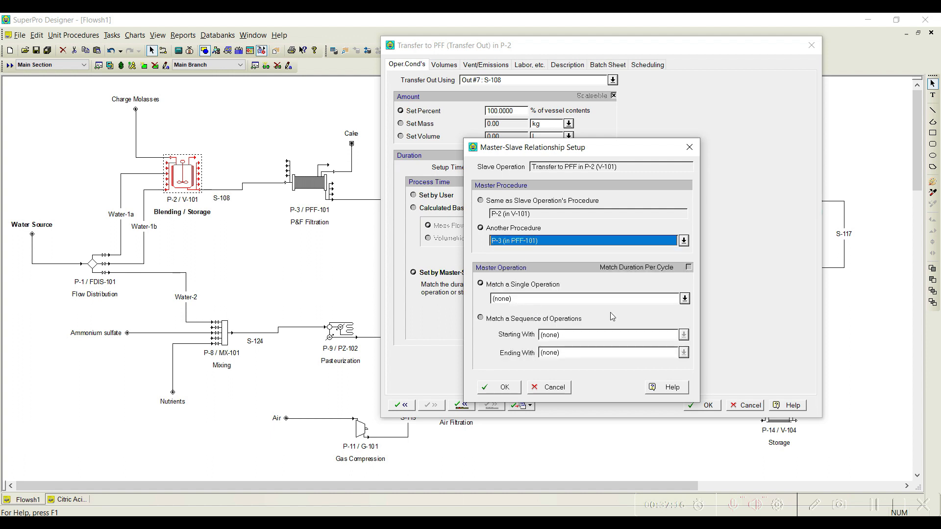
pyautogui.click(684, 299)
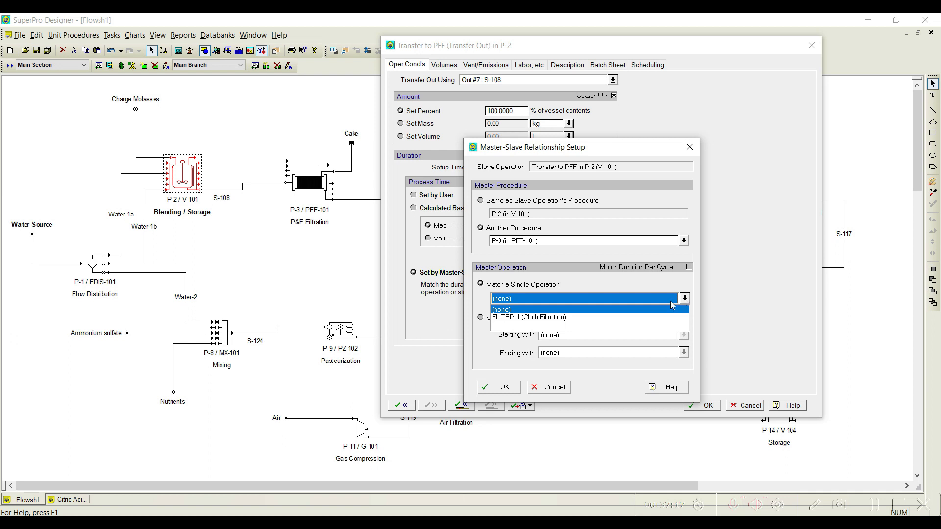
pyautogui.click(518, 318)
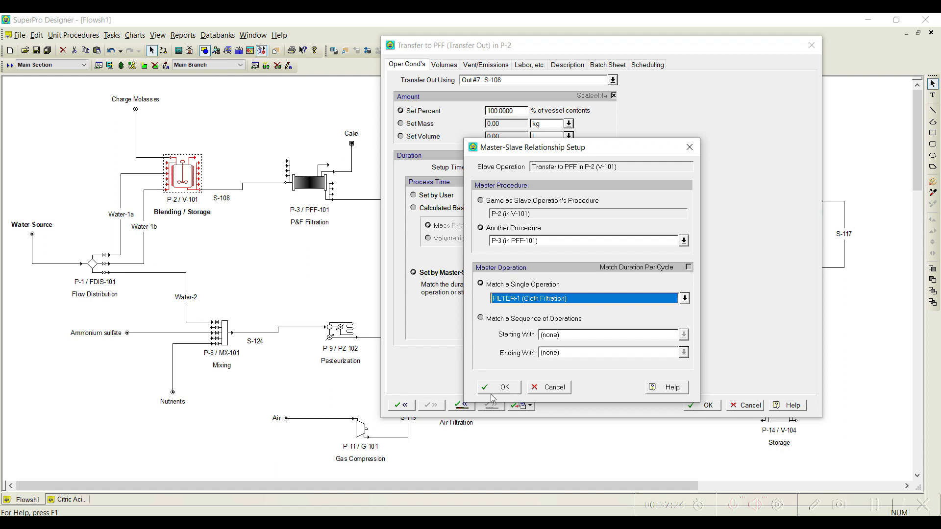
pyautogui.click(504, 388)
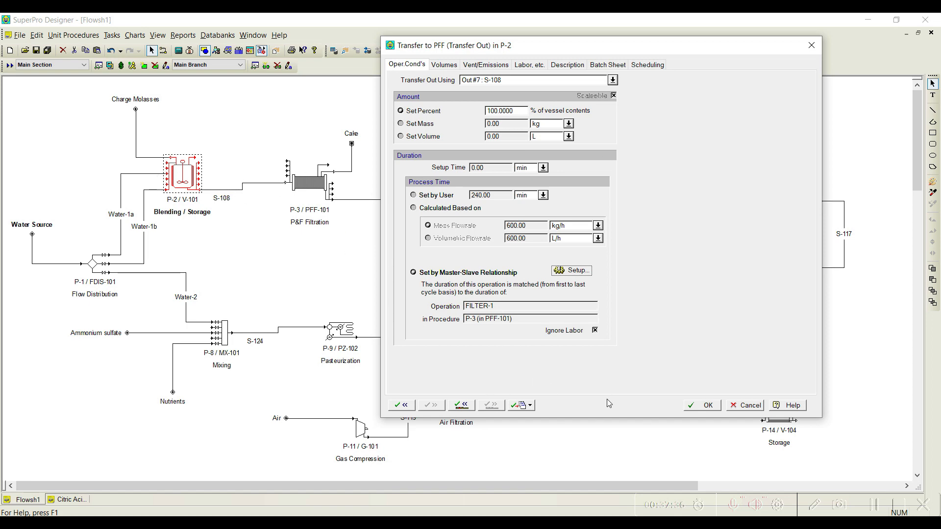
pyautogui.click(706, 406)
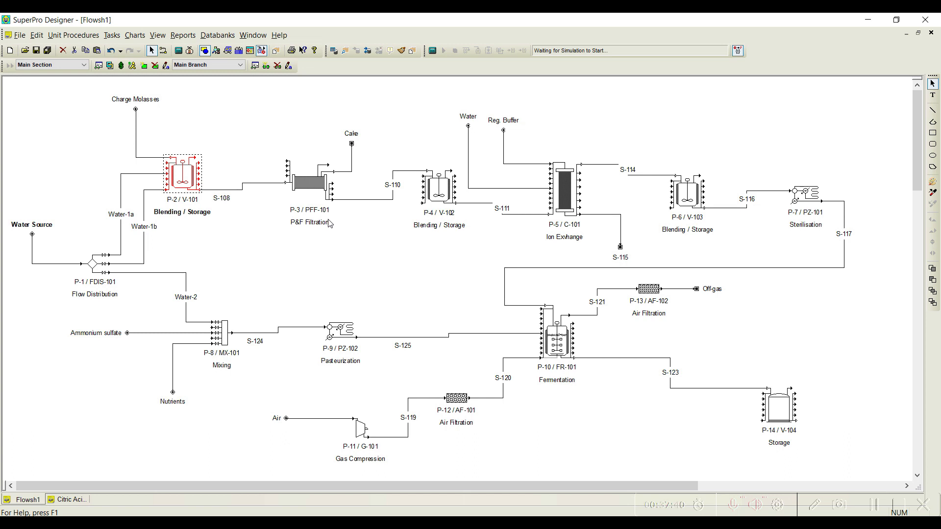
# Step: In P-3's Cloth Filtration operation, mark Impurities as particulate with 90% removed
pyautogui.rightClick(323, 186)
pyautogui.click(362, 204)
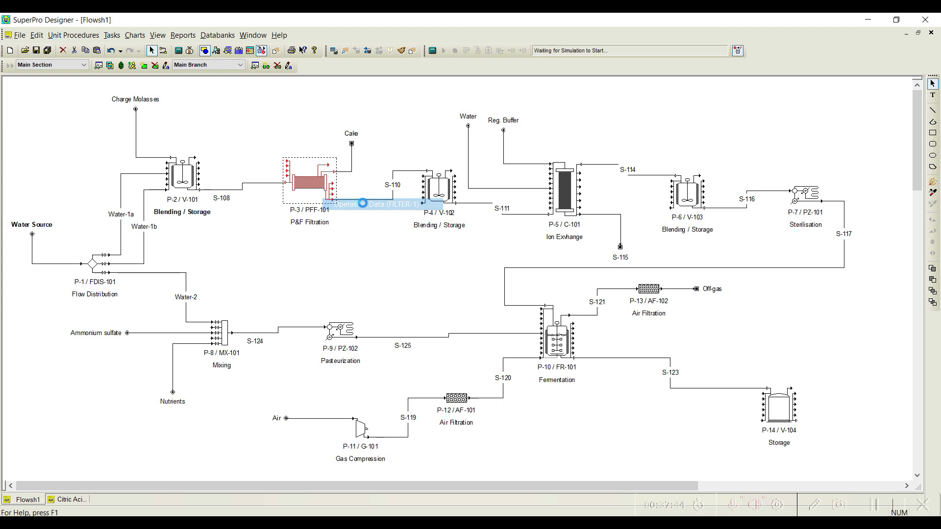
pyautogui.moveTo(304, 30); pyautogui.dragTo(541, 53)
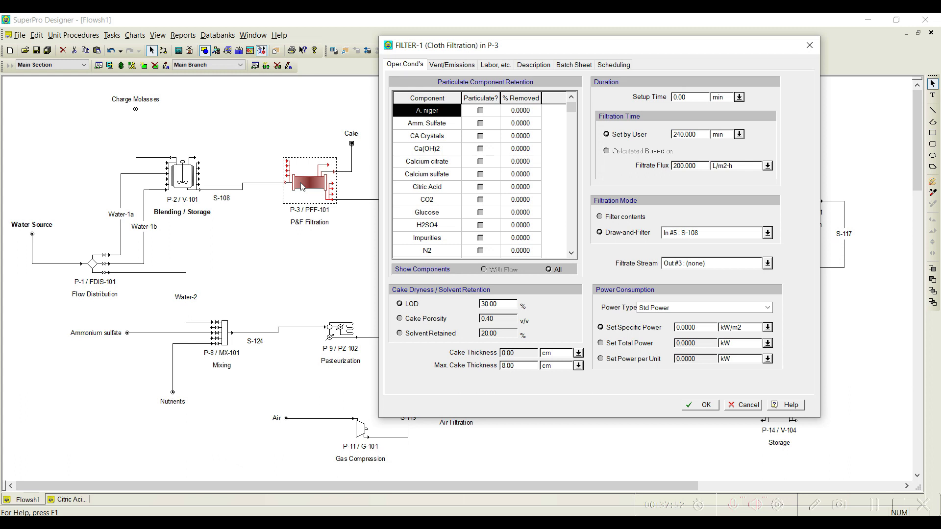
pyautogui.click(480, 237)
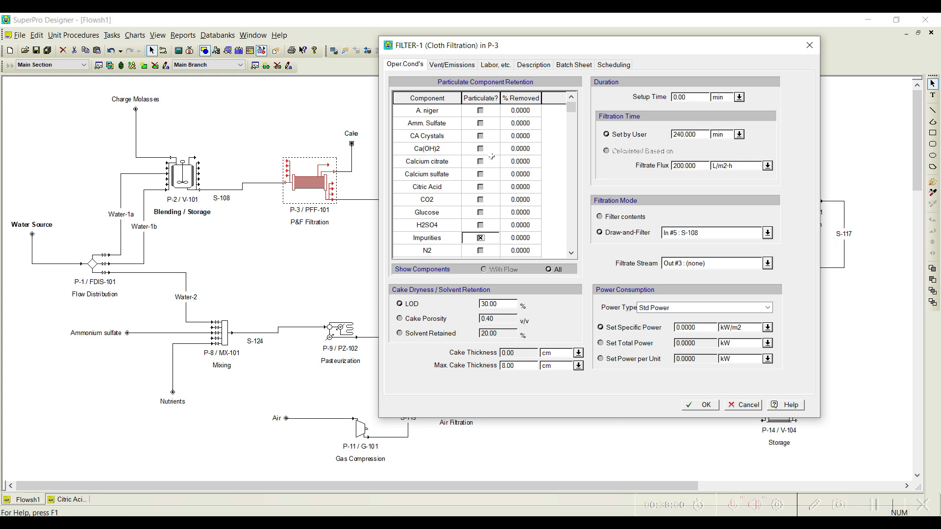
pyautogui.click(520, 239)
pyautogui.write('90')
# Step: Define P-3's cake dryness by cake porosity with a value of 0.30 v/v
pyautogui.click(424, 319)
pyautogui.doubleClick(495, 319)
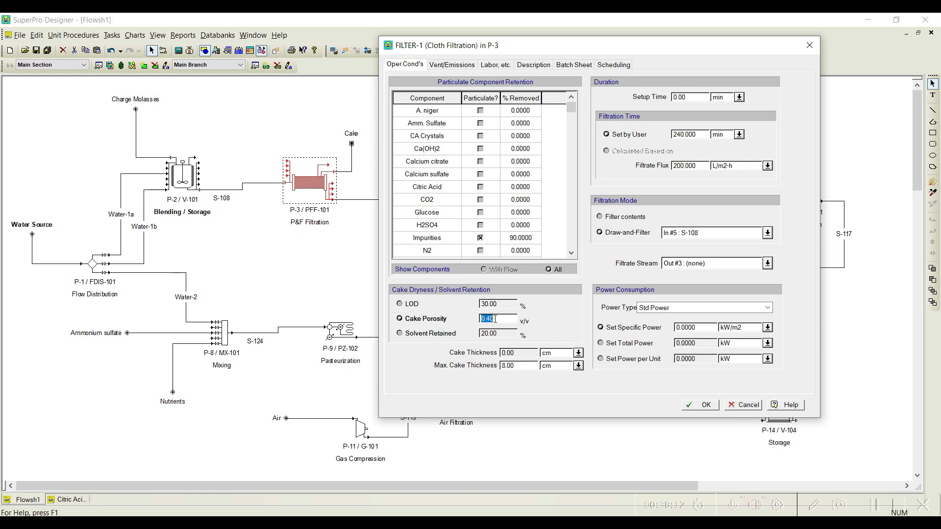
pyautogui.write('0.30')
# Step: Assign S-110 as P-3's filtrate stream and accept the filtration settings
pyautogui.moveTo(537, 49); pyautogui.dragTo(590, 48)
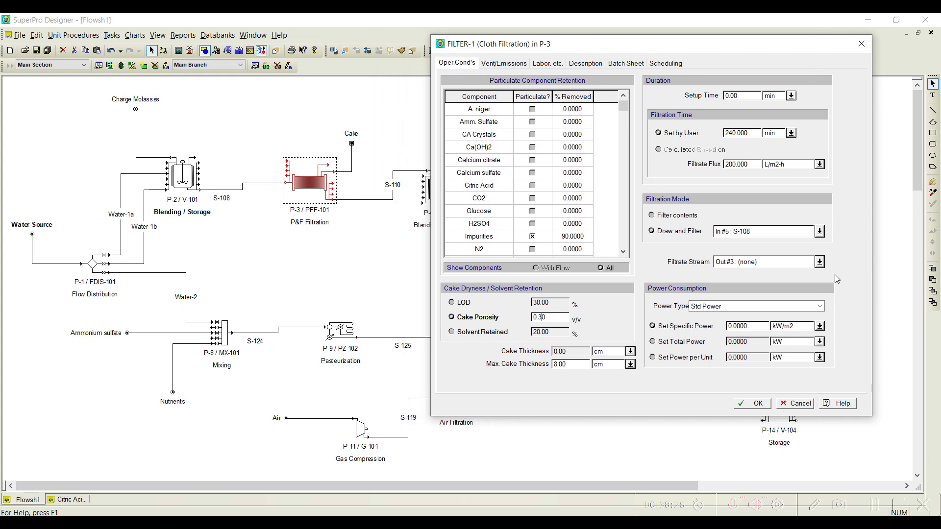
pyautogui.click(819, 262)
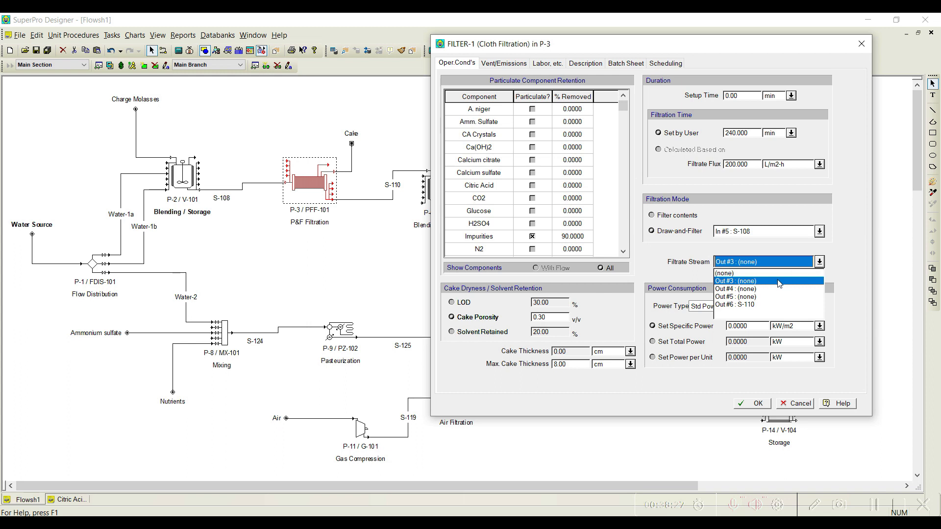
pyautogui.click(755, 305)
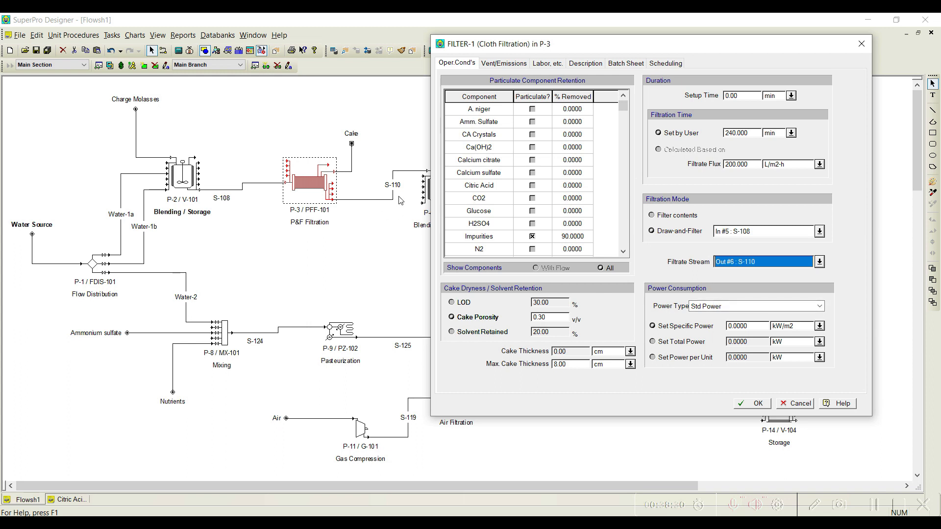
pyautogui.click(752, 404)
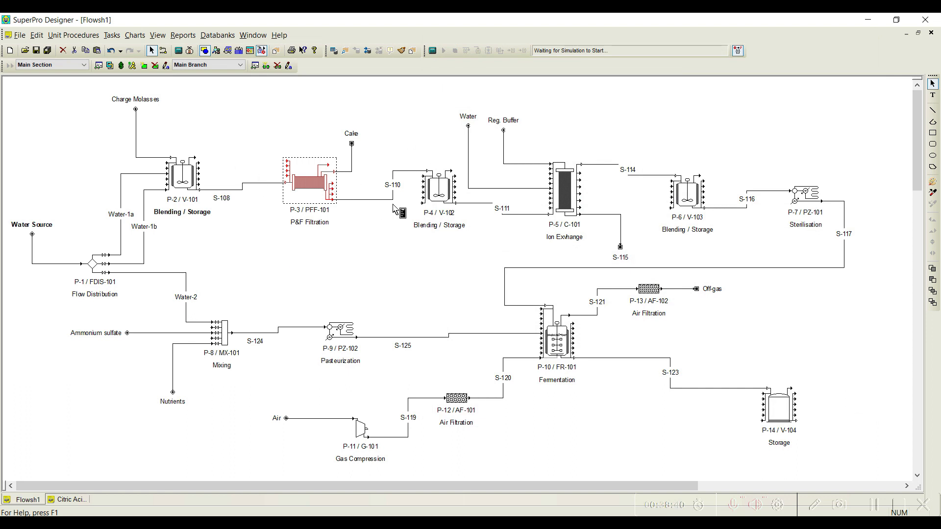
# Step: Add Transfer In, Transfer Out and CIP operations, in that order, to procedure P-4's operation sequence
pyautogui.rightClick(447, 195)
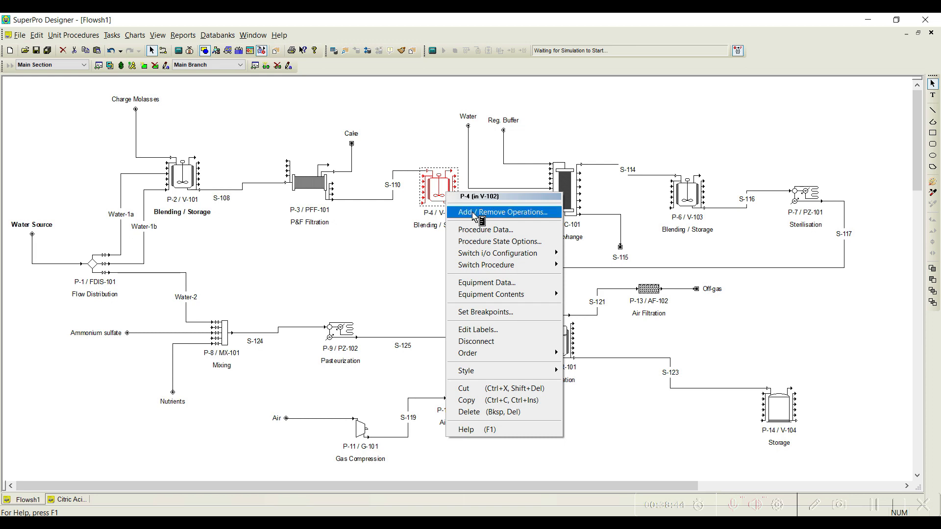
pyautogui.click(473, 213)
pyautogui.moveTo(582, 72); pyautogui.dragTo(611, 72)
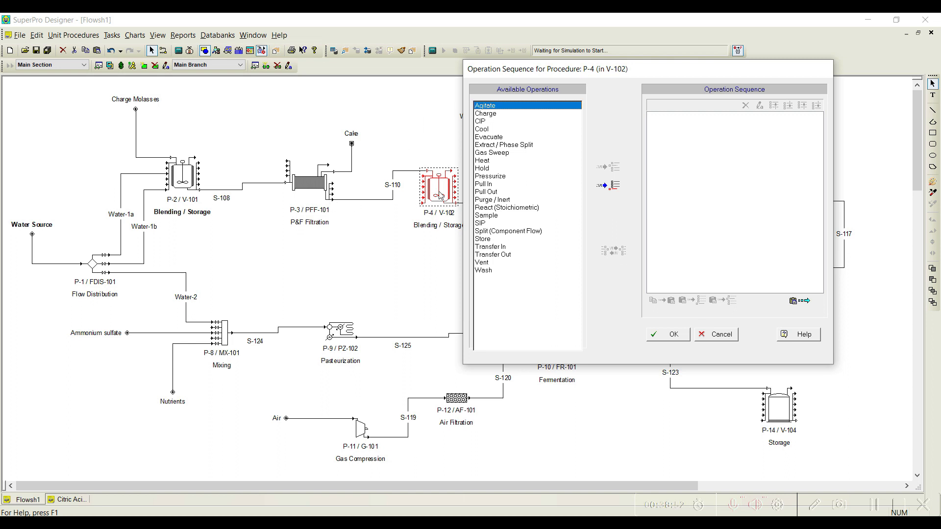
pyautogui.click(494, 247)
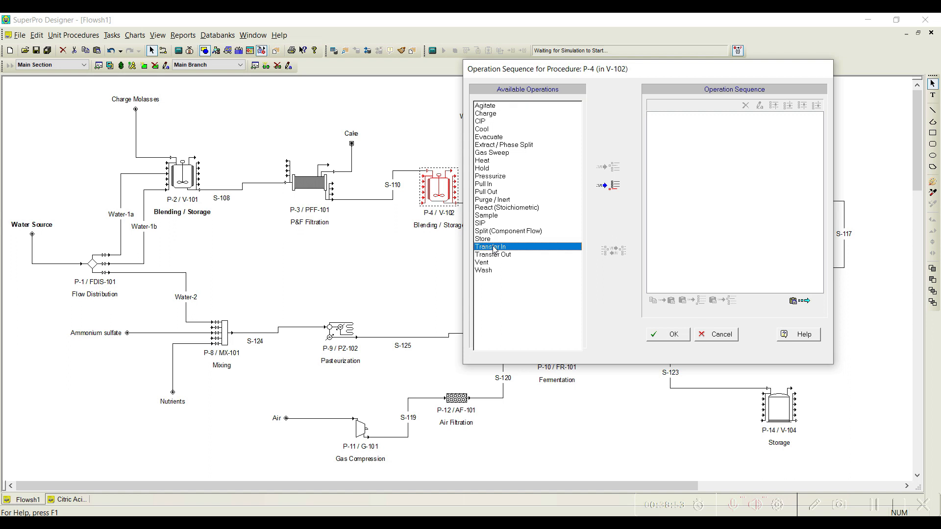
pyautogui.click(613, 186)
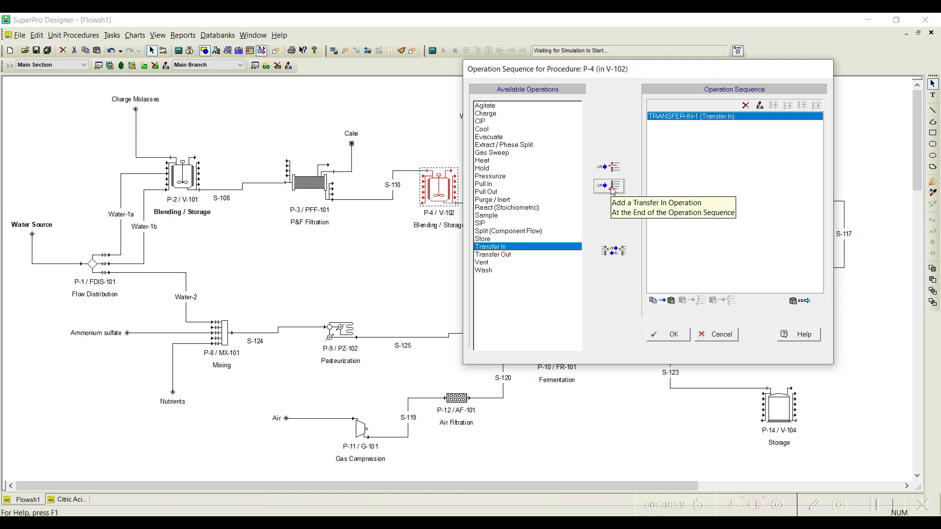
pyautogui.click(506, 255)
pyautogui.click(606, 190)
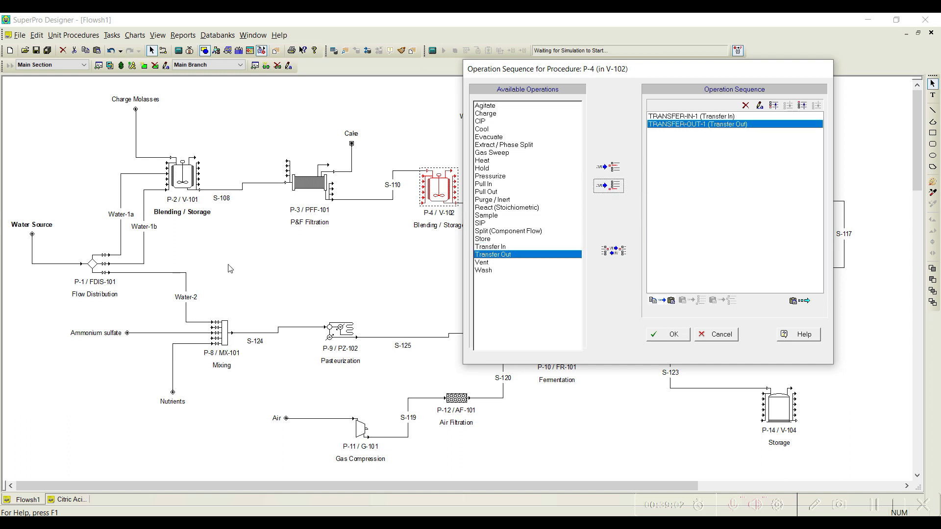
pyautogui.click(474, 123)
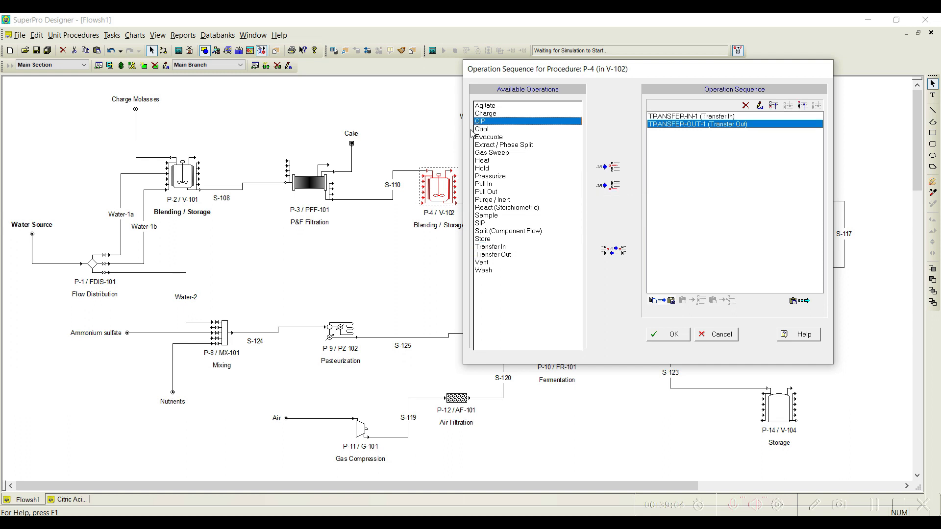
pyautogui.click(609, 187)
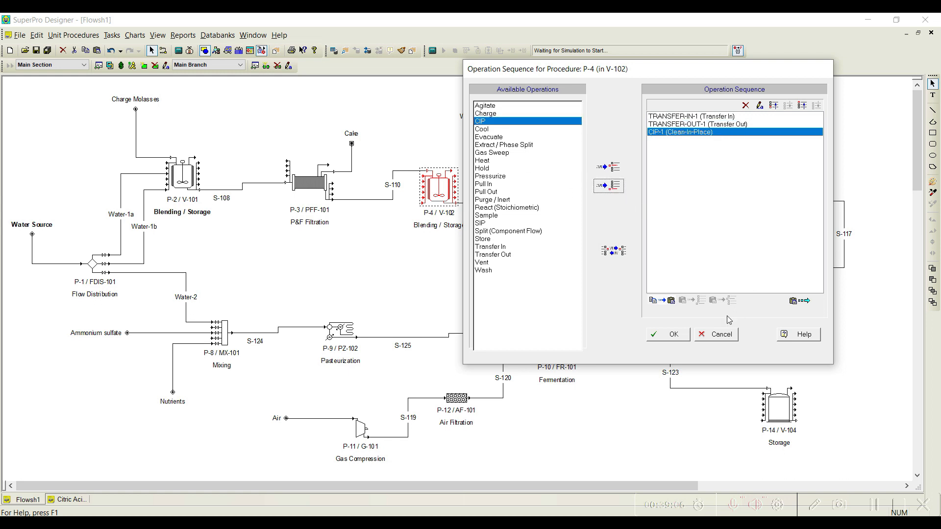
pyautogui.click(664, 335)
# Step: Assign inlet stream S-110 to P-4's Transfer In operation
pyautogui.rightClick(441, 186)
pyautogui.moveTo(489, 209)
pyautogui.click(574, 204)
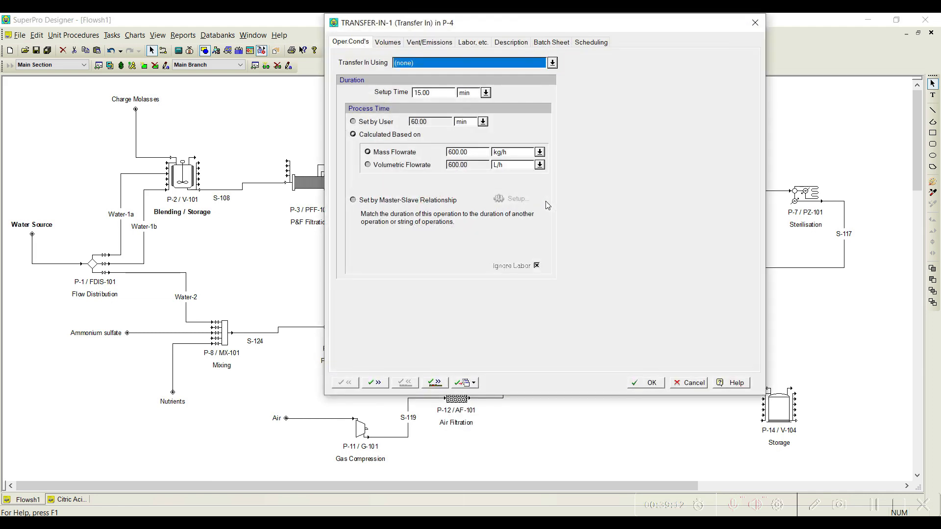
pyautogui.moveTo(499, 22); pyautogui.dragTo(617, 53)
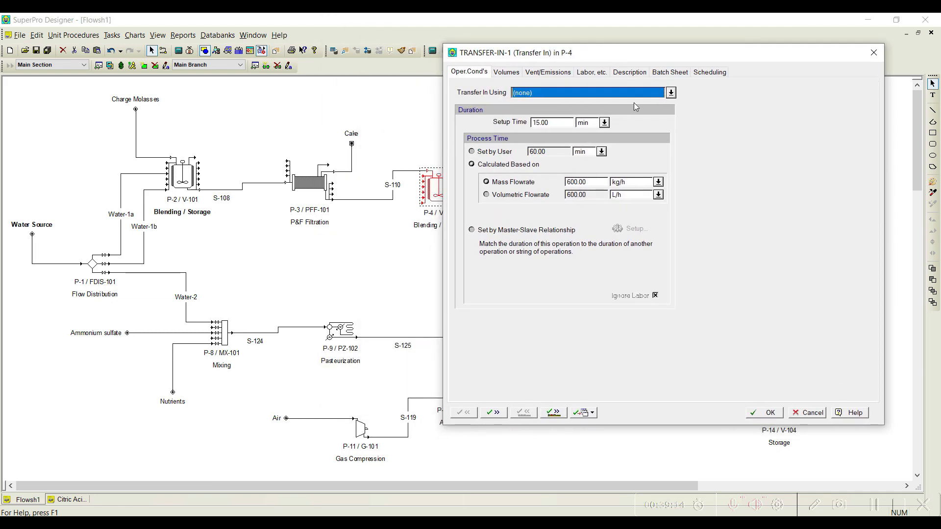
pyautogui.click(671, 93)
pyautogui.click(534, 107)
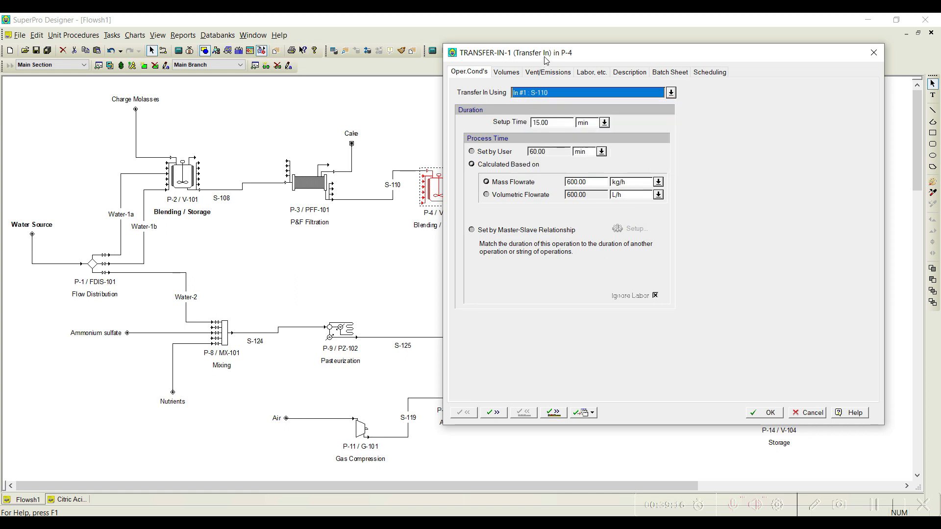
# Step: Match P-4's Transfer In duration to the FILTER-1 (Cloth Filtration) operation of P-3 through a master-slave relationship
pyautogui.moveTo(546, 59); pyautogui.dragTo(470, 54)
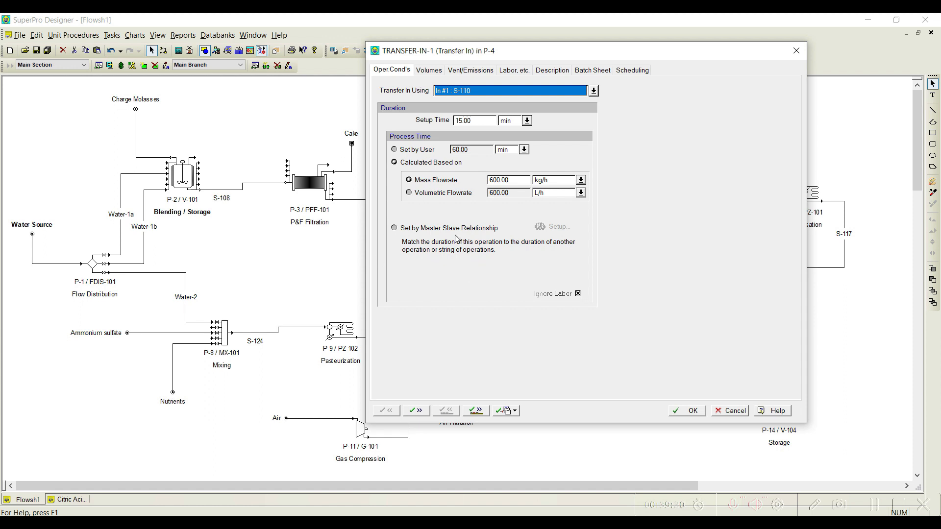
pyautogui.click(474, 228)
pyautogui.click(553, 226)
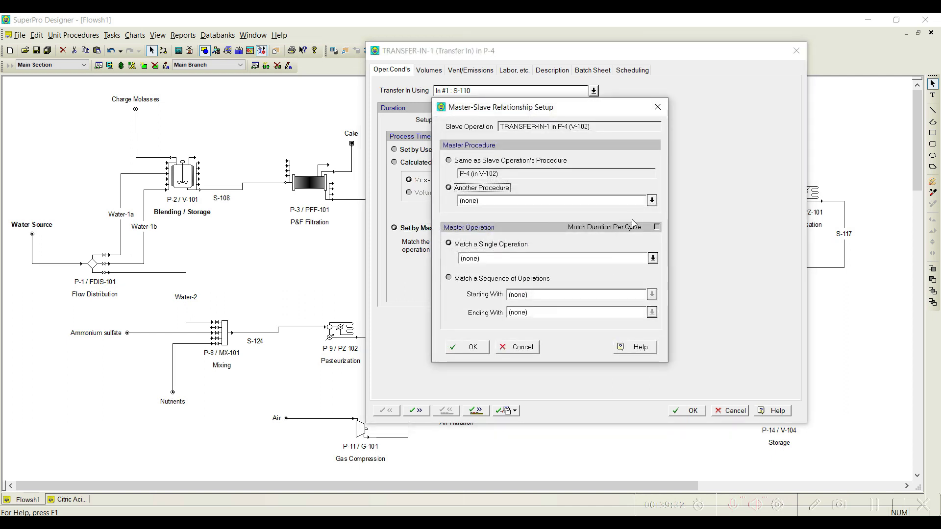
pyautogui.click(652, 200)
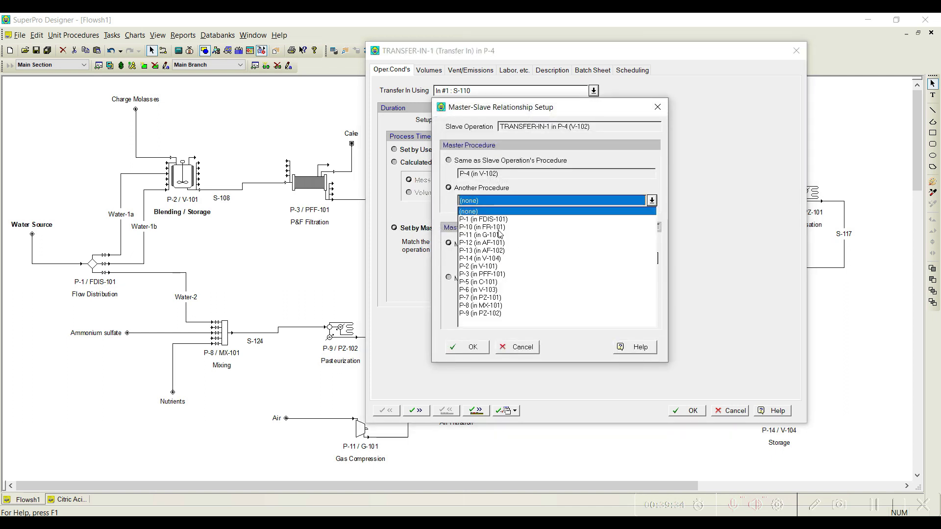
pyautogui.click(501, 274)
pyautogui.click(653, 258)
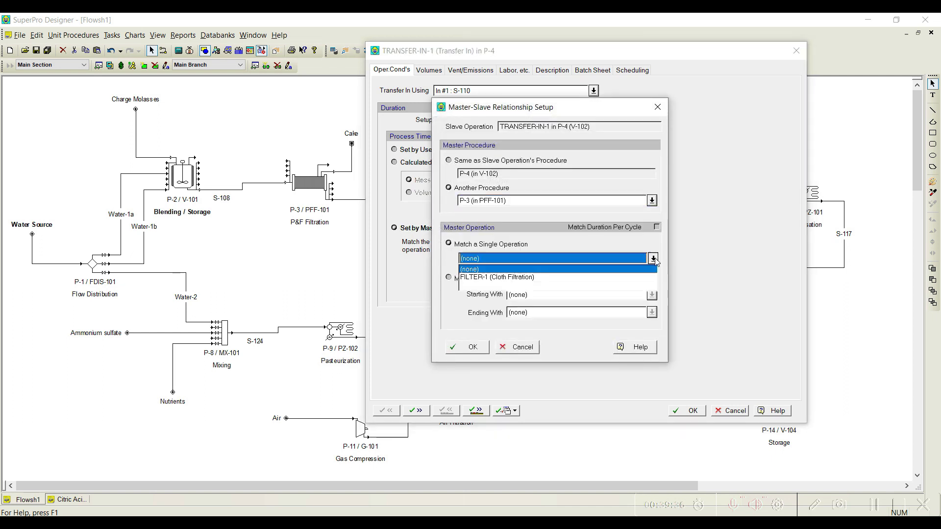
pyautogui.click(524, 274)
pyautogui.click(472, 349)
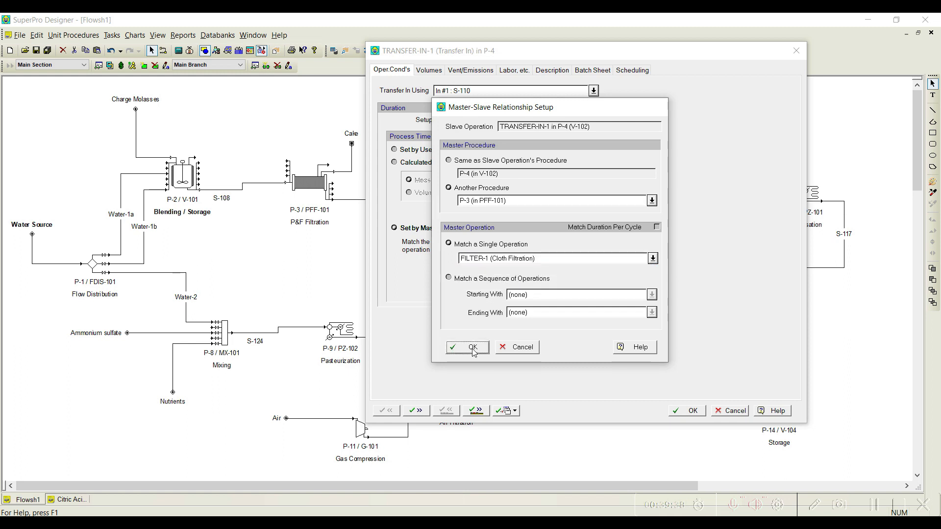
# Step: Proceed to P-4's Transfer Out operation and assign outlet stream S-111 to it
pyautogui.moveTo(454, 58); pyautogui.dragTo(497, 58)
pyautogui.click(520, 412)
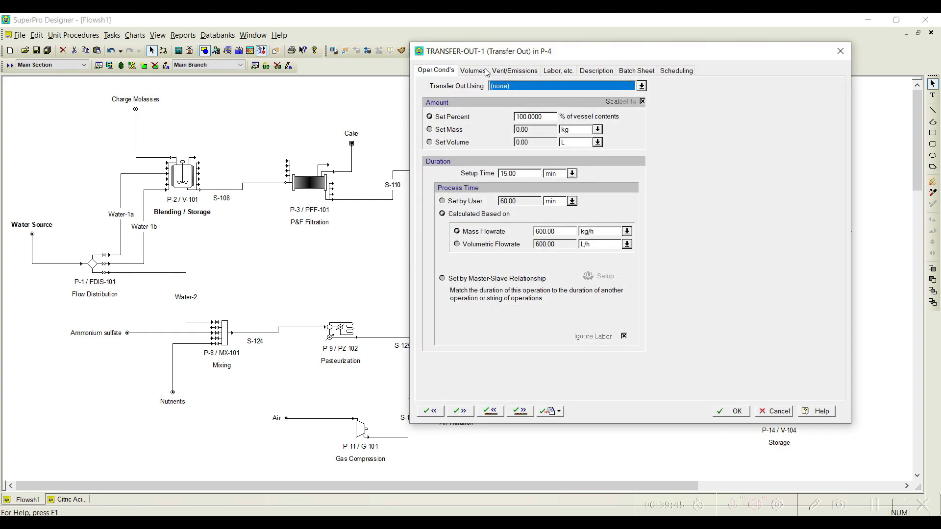
pyautogui.click(641, 86)
pyautogui.click(512, 143)
# Step: Match the duration of P-4's Transfer Out to the LOAD-1 (PBA Column Loading) operation of P-5 through a master-slave relationship
pyautogui.moveTo(523, 50); pyautogui.dragTo(125, 37)
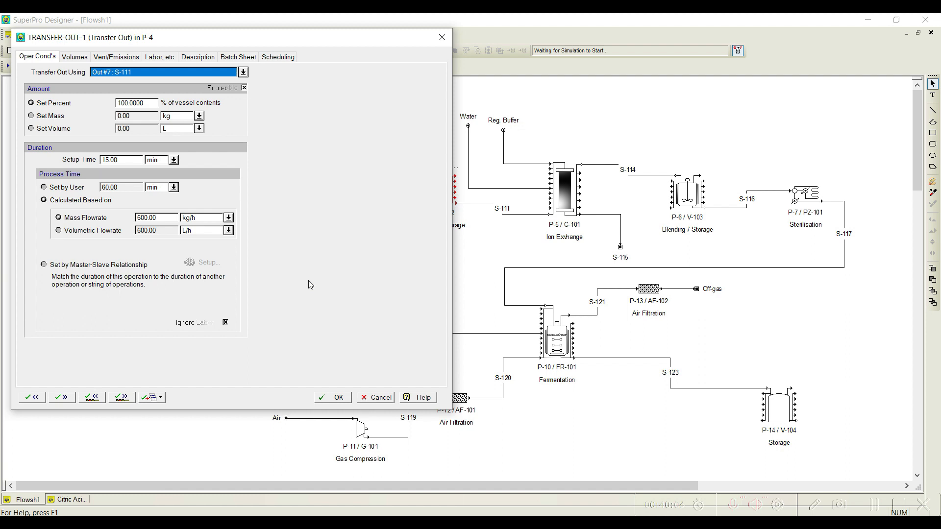
pyautogui.click(47, 265)
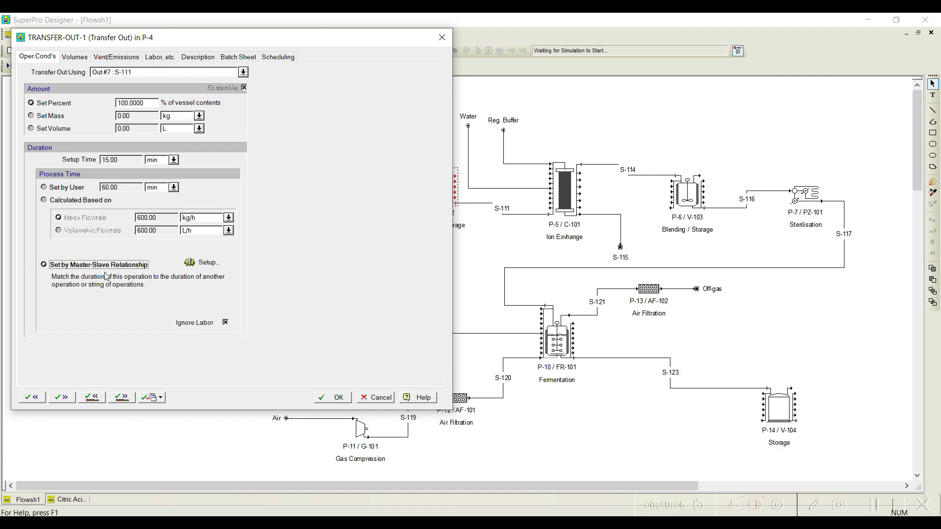
pyautogui.click(205, 264)
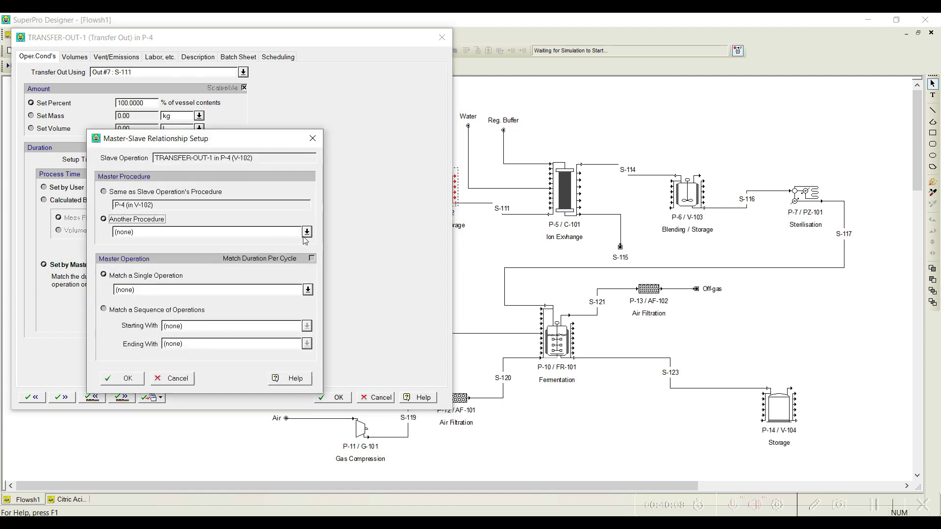
pyautogui.click(307, 232)
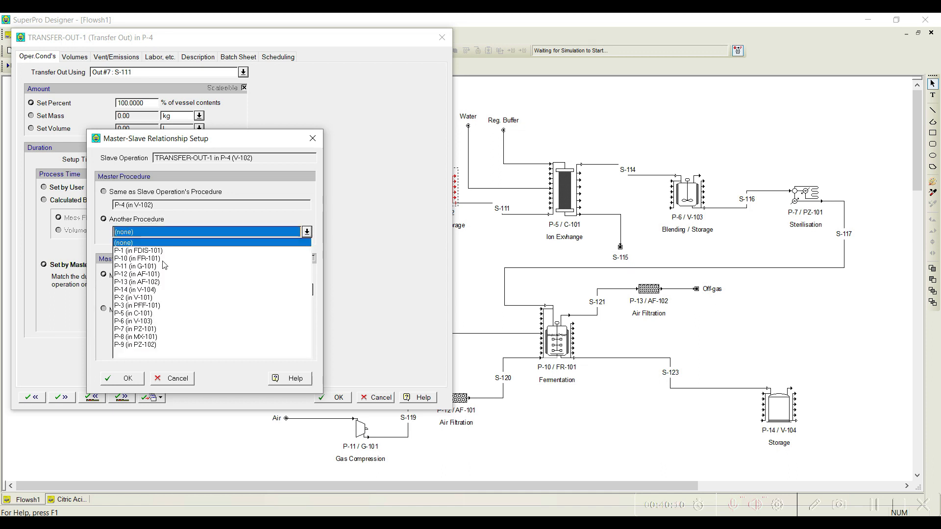
pyautogui.click(152, 314)
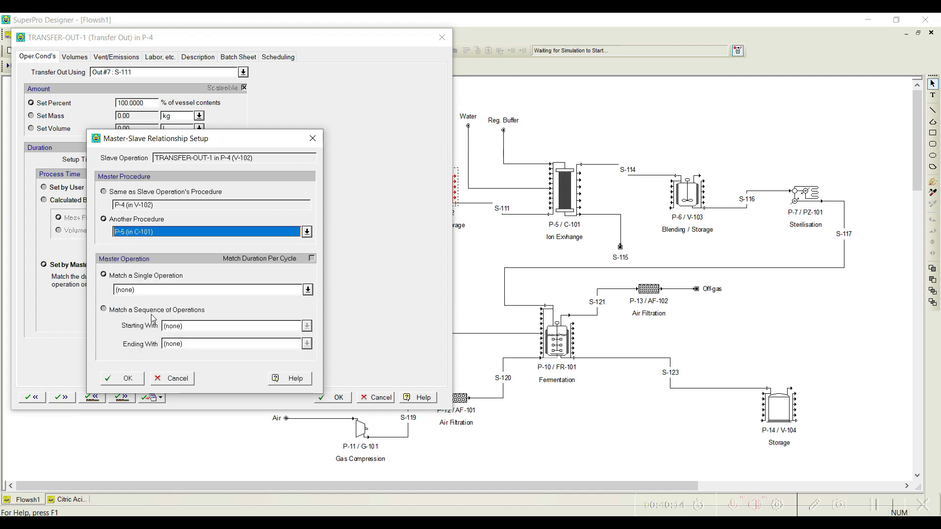
pyautogui.click(307, 290)
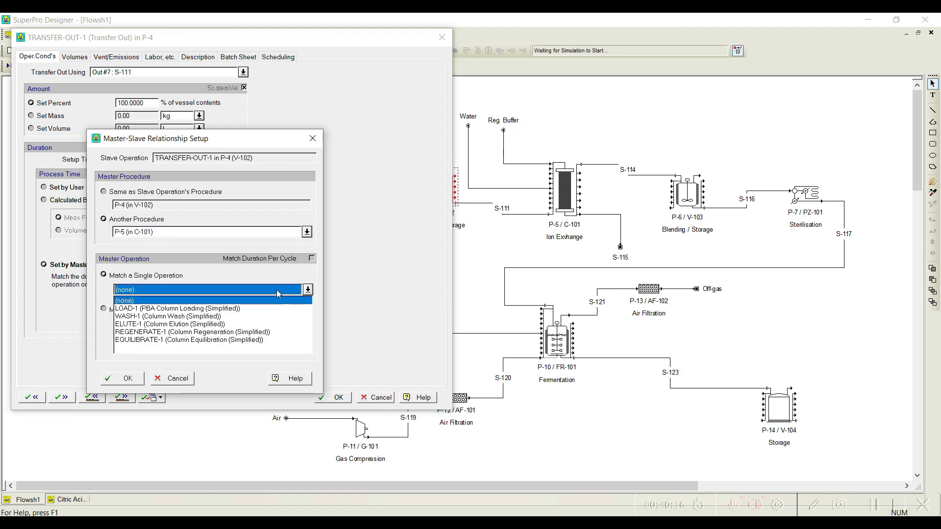
pyautogui.click(143, 309)
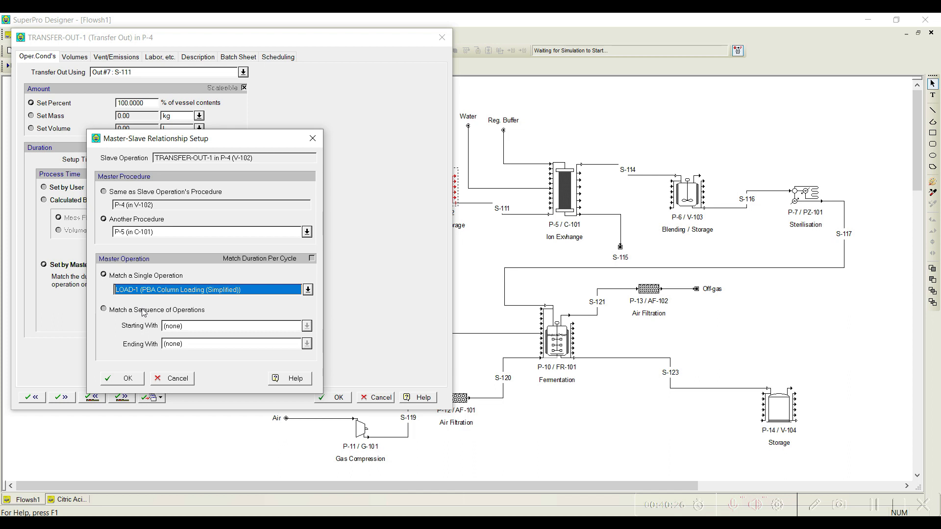
pyautogui.click(129, 380)
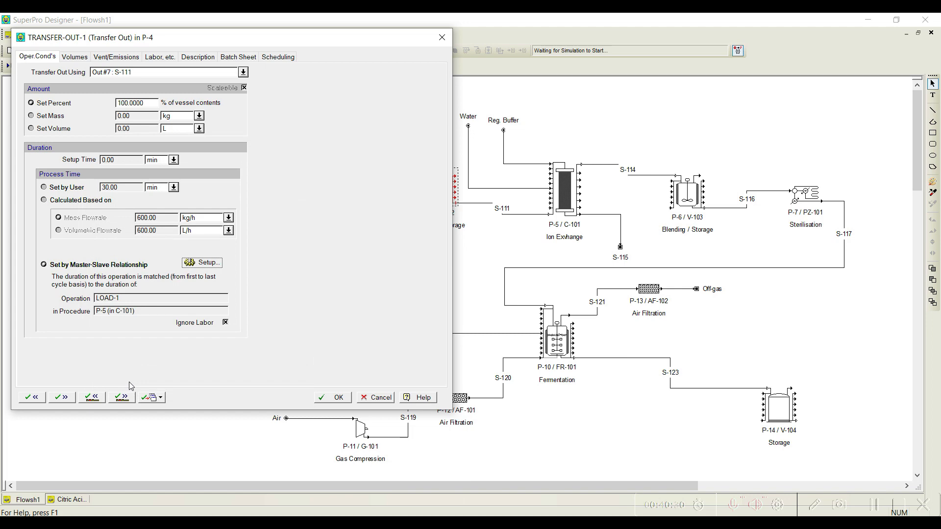
# Step: Proceed to P-4's Clean-In-Place operation and set the duration of Cleaning Step #1 to 30 min
pyautogui.moveTo(140, 39); pyautogui.dragTo(238, 25)
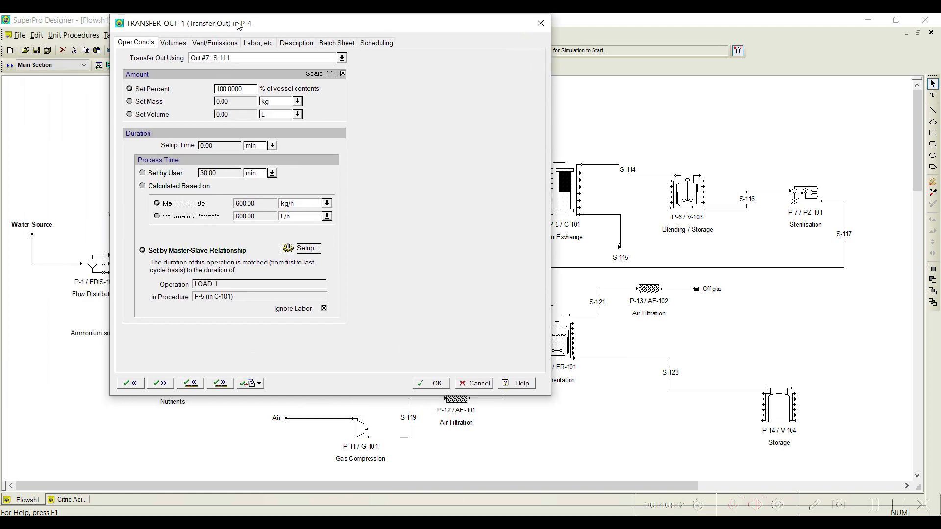
pyautogui.click(210, 384)
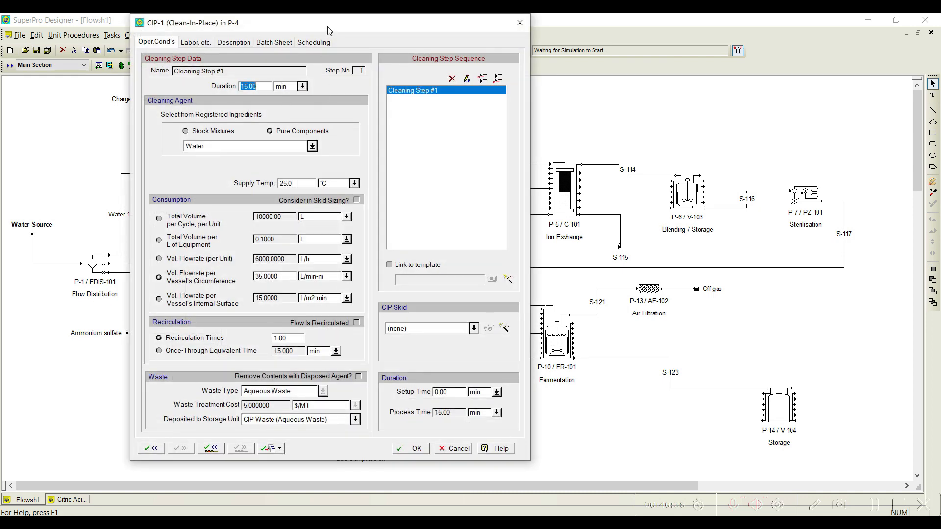
pyautogui.moveTo(327, 27); pyautogui.dragTo(246, 26)
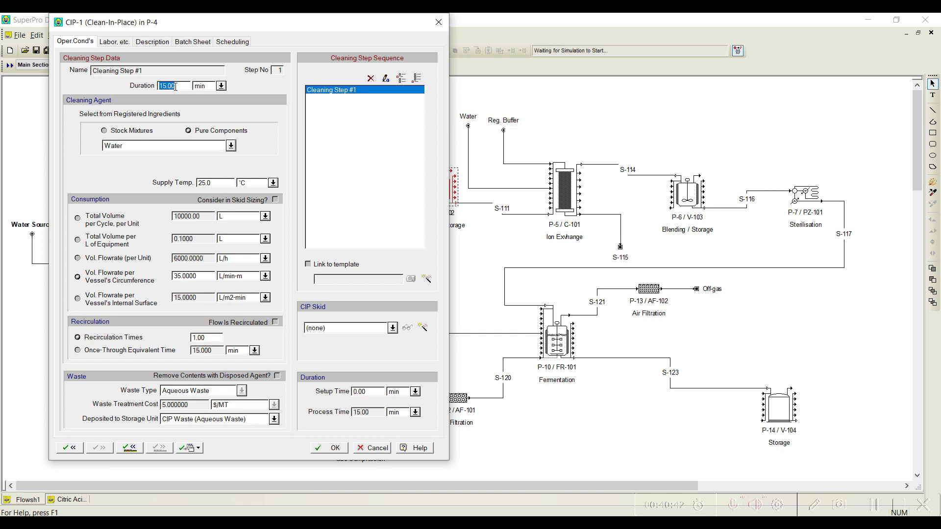
pyautogui.write('30.00')
pyautogui.click(332, 450)
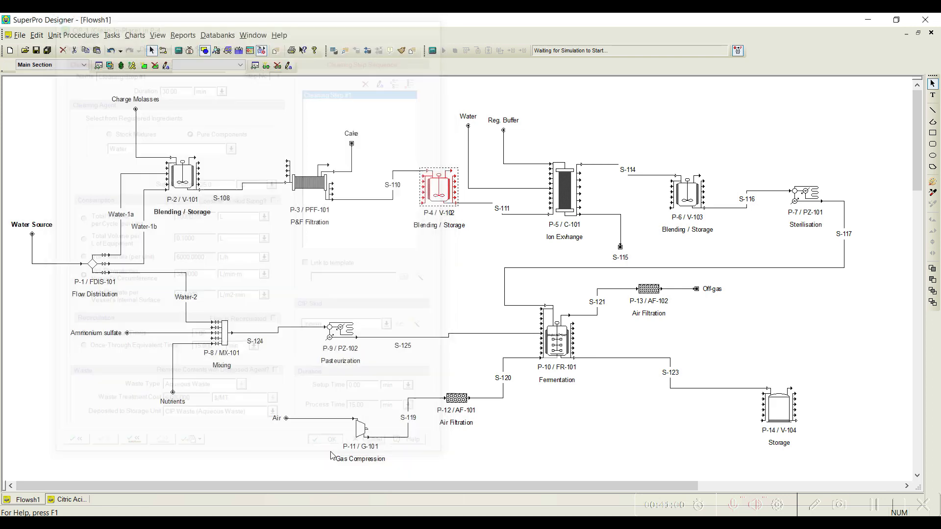
pyautogui.rightClick(430, 185)
pyautogui.moveTo(520, 206)
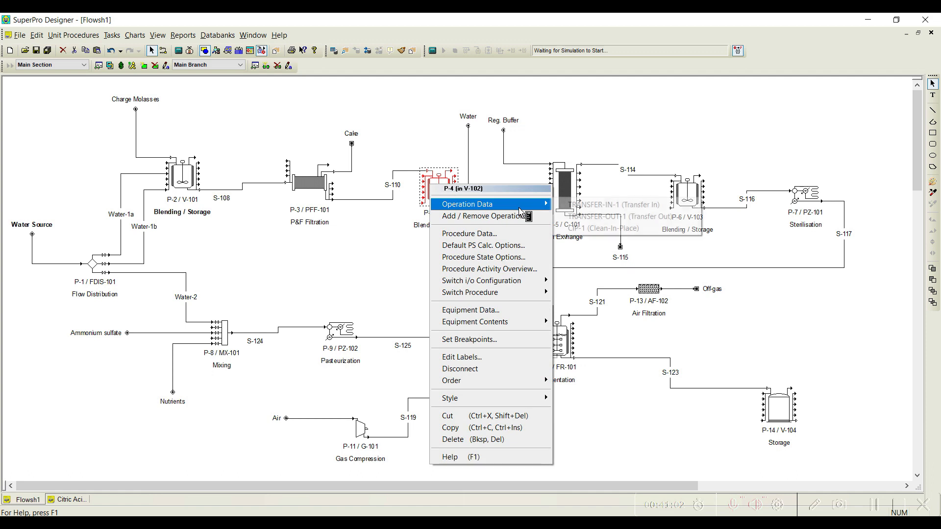
pyautogui.click(413, 115)
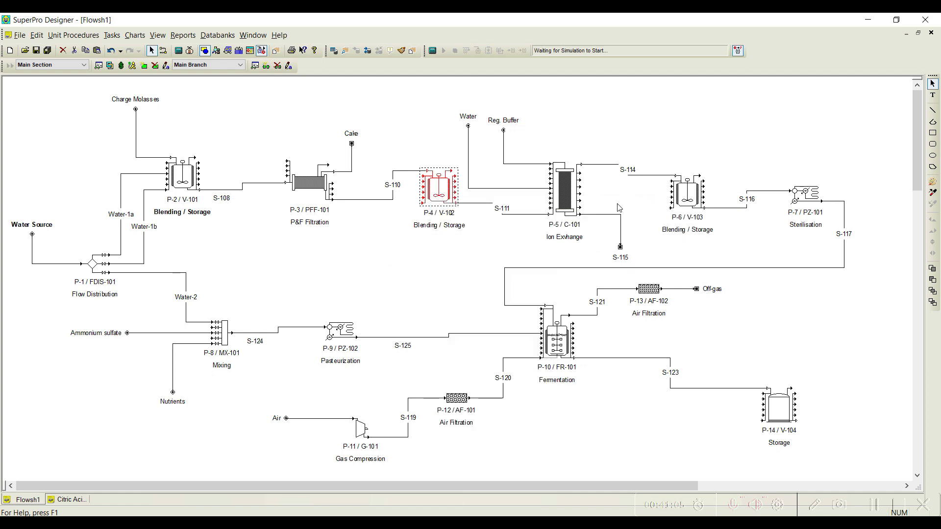
# Step: Remove the Column Equilibration and Column Elution operations from the operation sequence of ion exchange procedure P-5
pyautogui.rightClick(561, 197)
pyautogui.moveTo(595, 218)
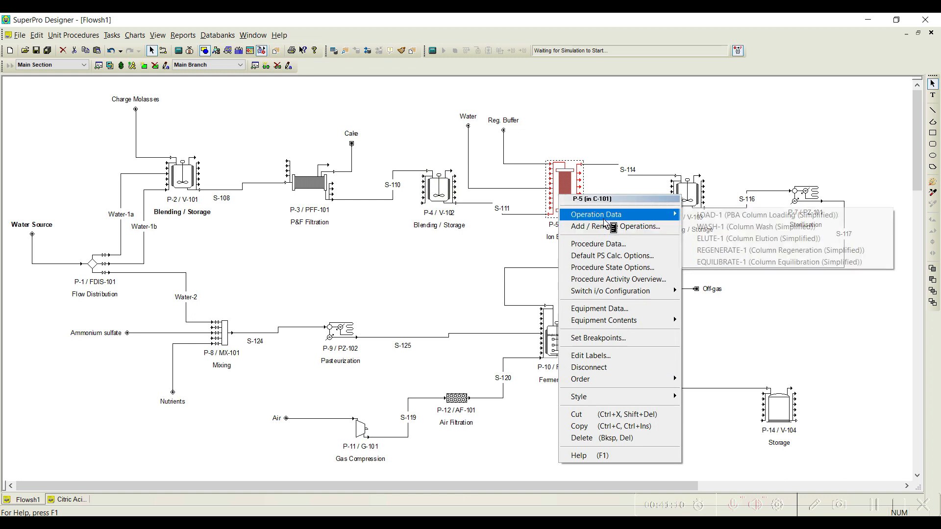
pyautogui.click(607, 227)
pyautogui.moveTo(542, 86); pyautogui.dragTo(468, 109)
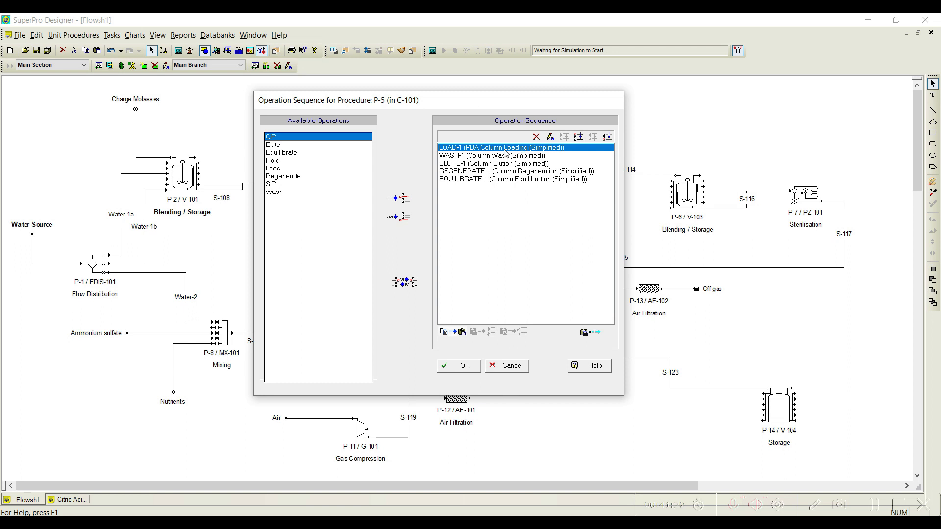
pyautogui.click(481, 179)
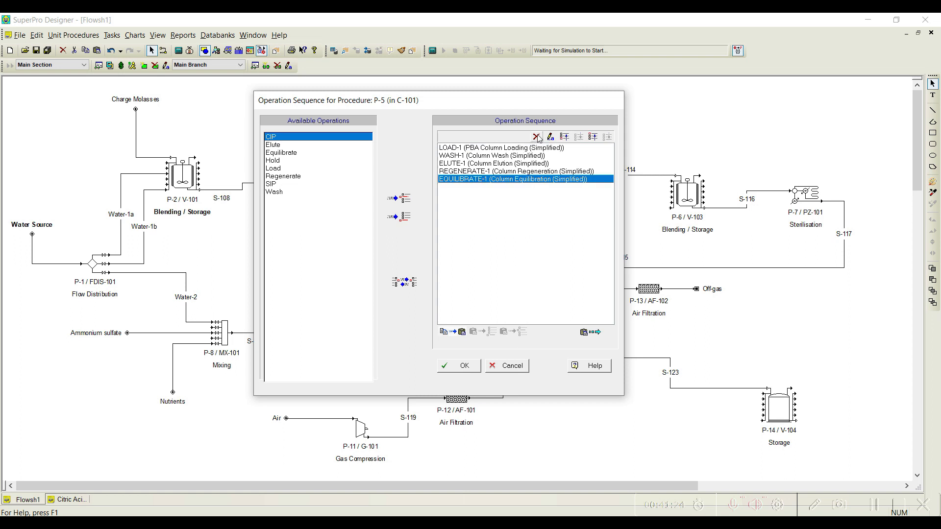
pyautogui.click(537, 138)
pyautogui.click(490, 164)
pyautogui.click(536, 138)
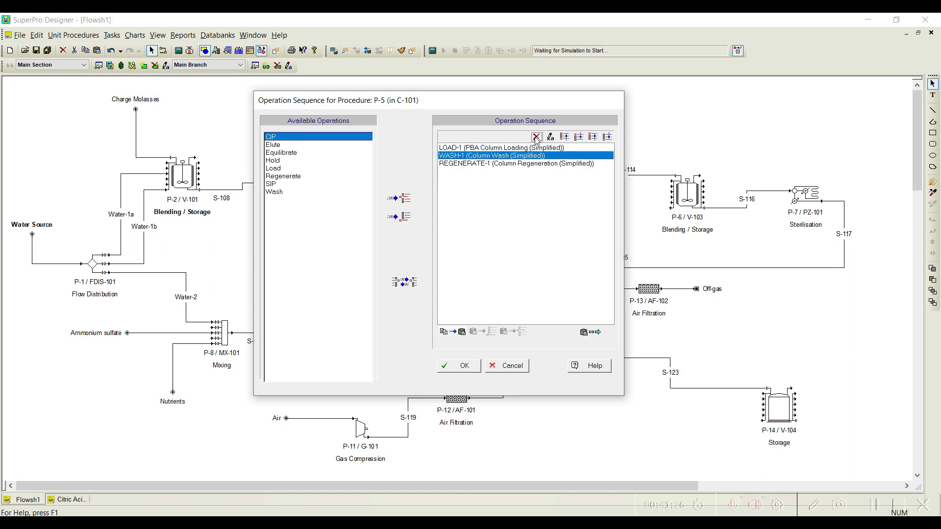
# Step: Move Column Regeneration ahead of Column Wash in P-5's operation sequence and accept the sequence
pyautogui.click(482, 163)
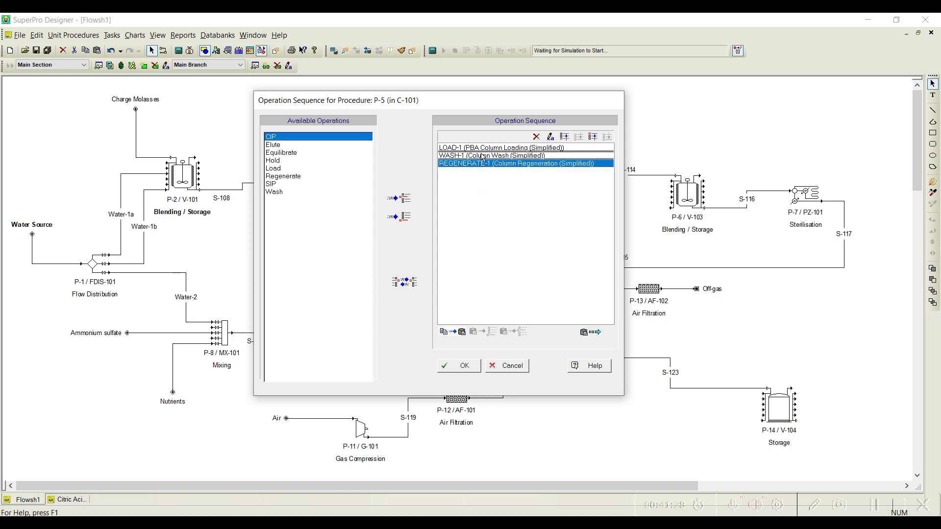
pyautogui.moveTo(482, 157); pyautogui.dragTo(483, 157)
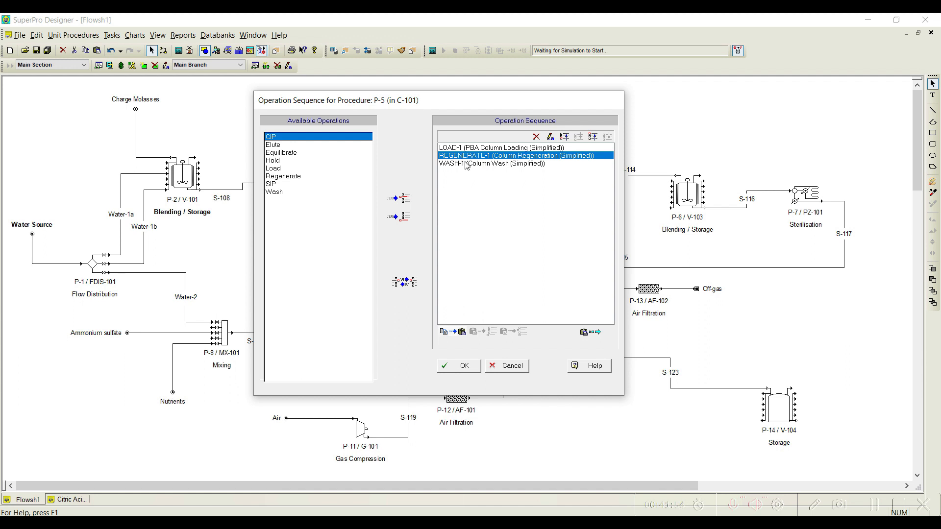
pyautogui.click(459, 367)
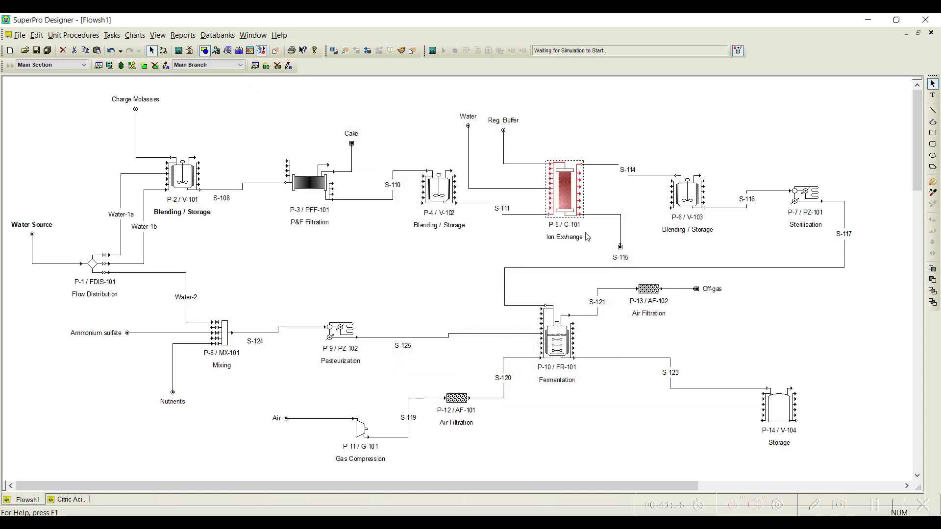
# Step: Set the loading flowrate of P-5's column loading operation to a linear velocity of 1000 cm/h
pyautogui.rightClick(562, 196)
pyautogui.moveTo(584, 216)
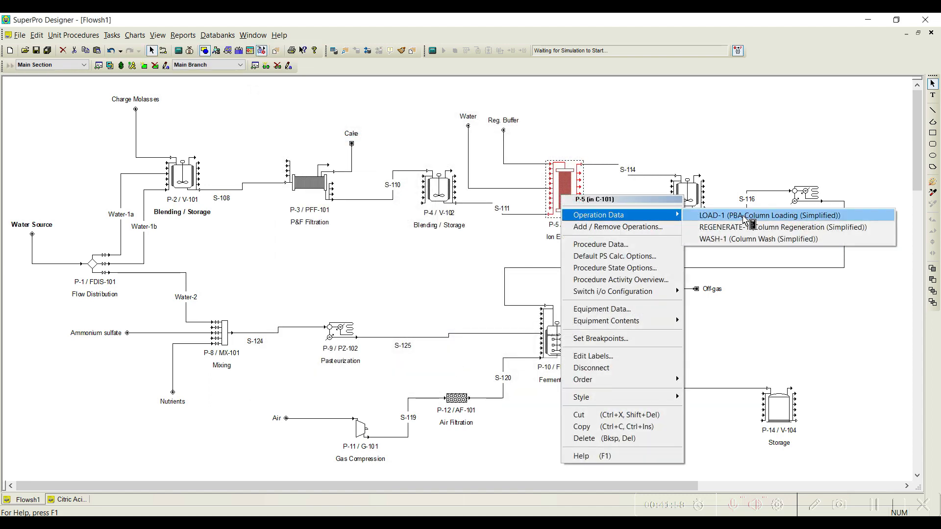
pyautogui.click(744, 217)
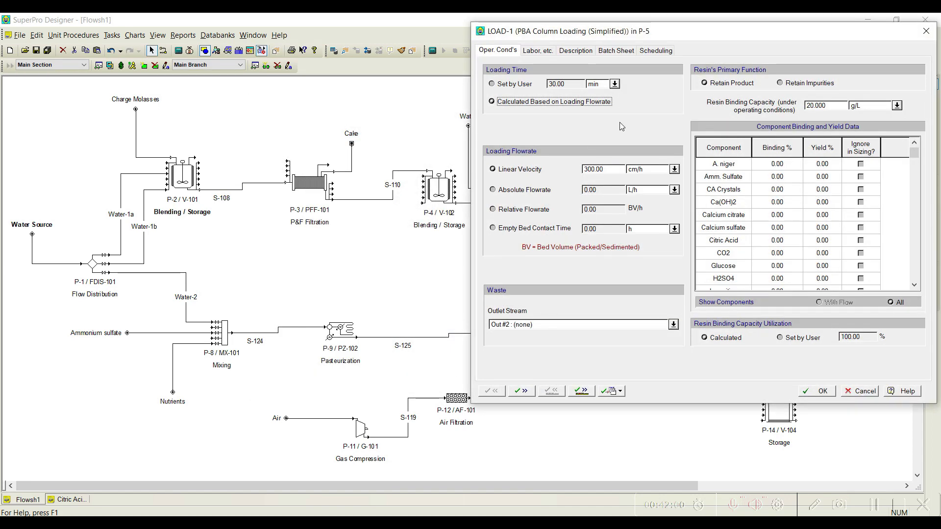
pyautogui.moveTo(651, 34); pyautogui.dragTo(406, 26)
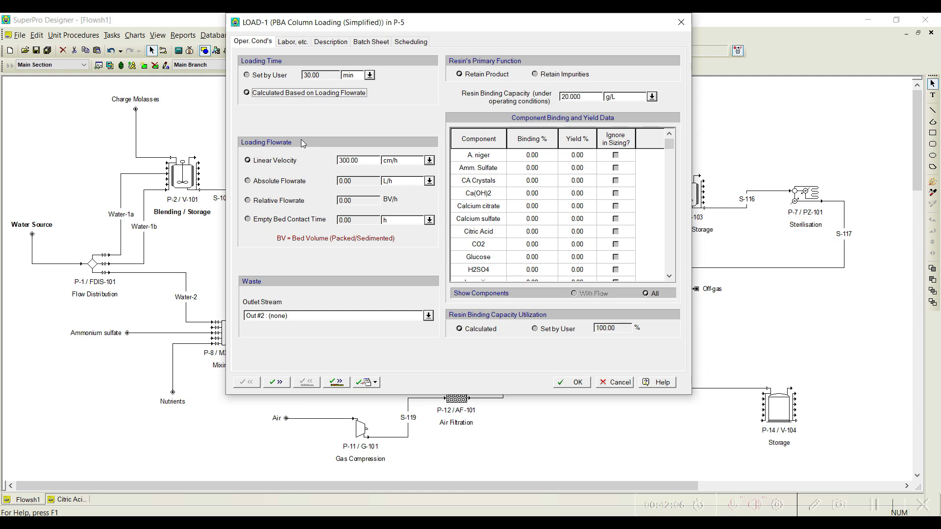
pyautogui.click(344, 161)
pyautogui.write('1000.00')
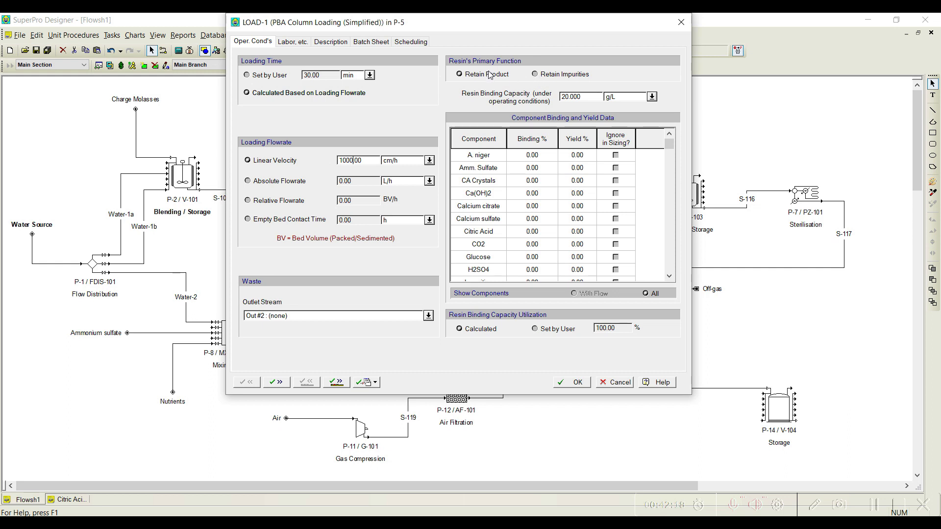
# Step: Make the resin's primary function Retain Impurities and set its binding capacity to 30 g/L
pyautogui.click(555, 76)
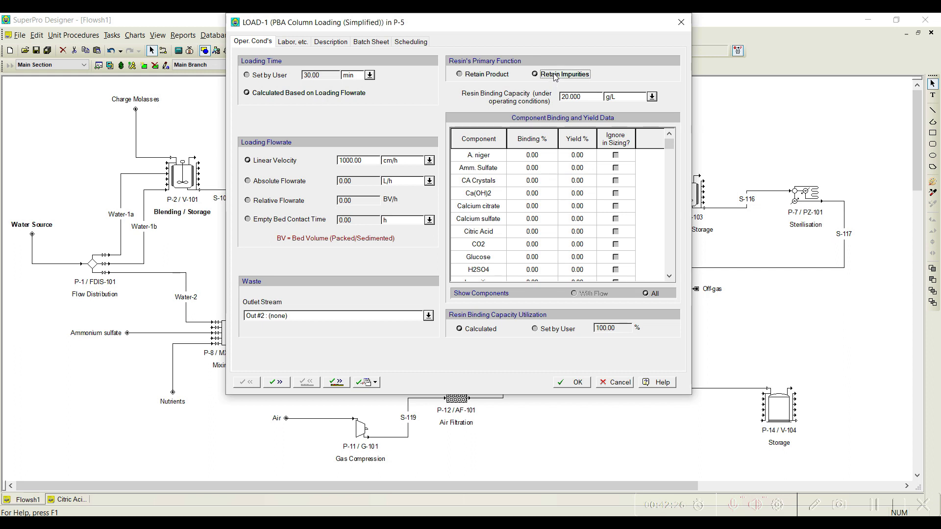
pyautogui.click(583, 98)
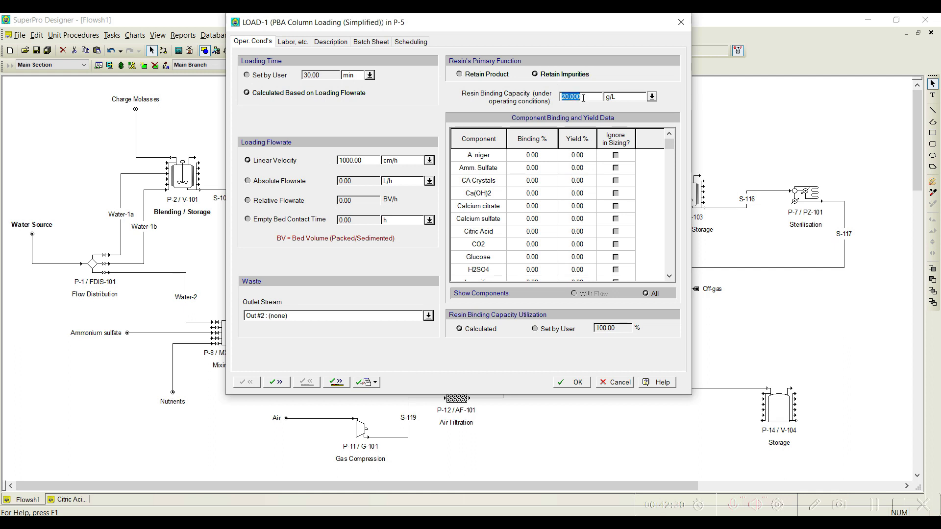
pyautogui.write('30.000')
# Step: Set the binding percentage of the Impurities component to 100% in the loading operation's binding and yield data
pyautogui.click(669, 277)
pyautogui.click(669, 277)
pyautogui.click(669, 277)
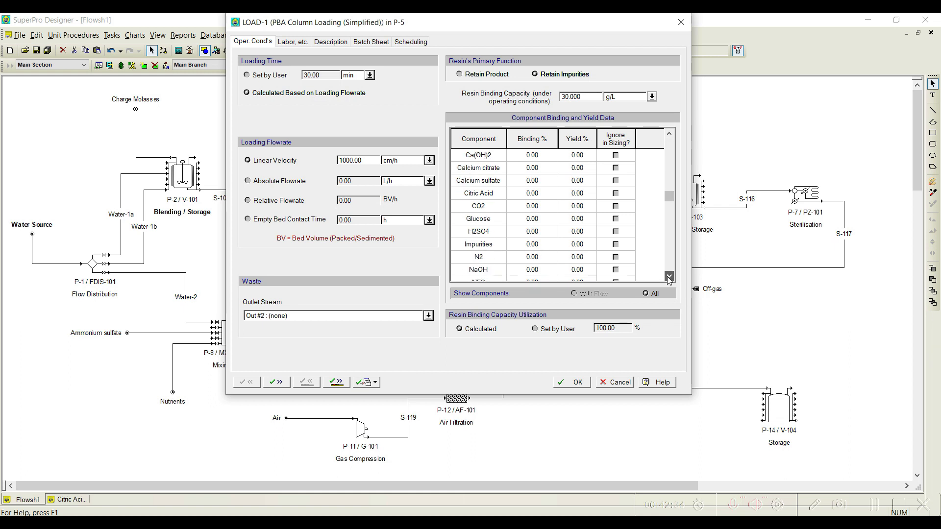
pyautogui.click(525, 245)
pyautogui.write('10')
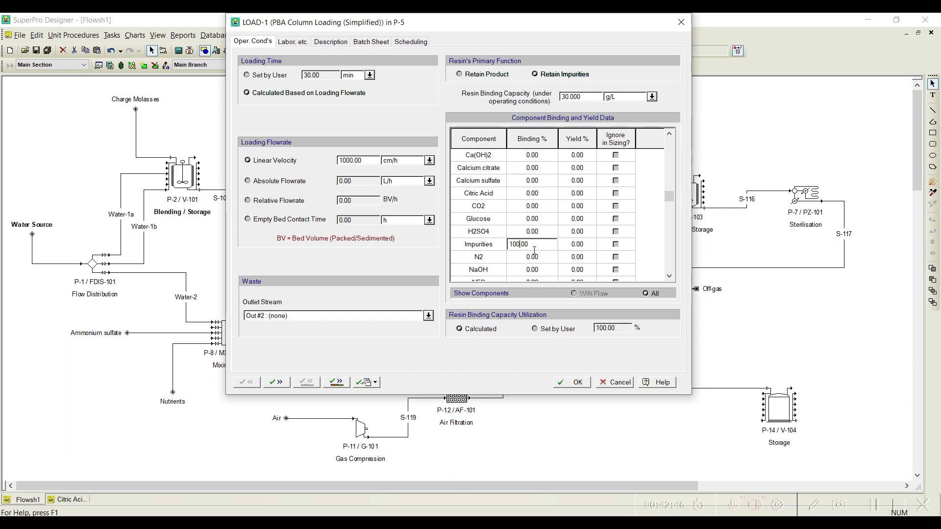
# Step: Assign outlet stream S-115 as the waste stream of P-5's column loading operation
pyautogui.click(429, 317)
pyautogui.click(429, 318)
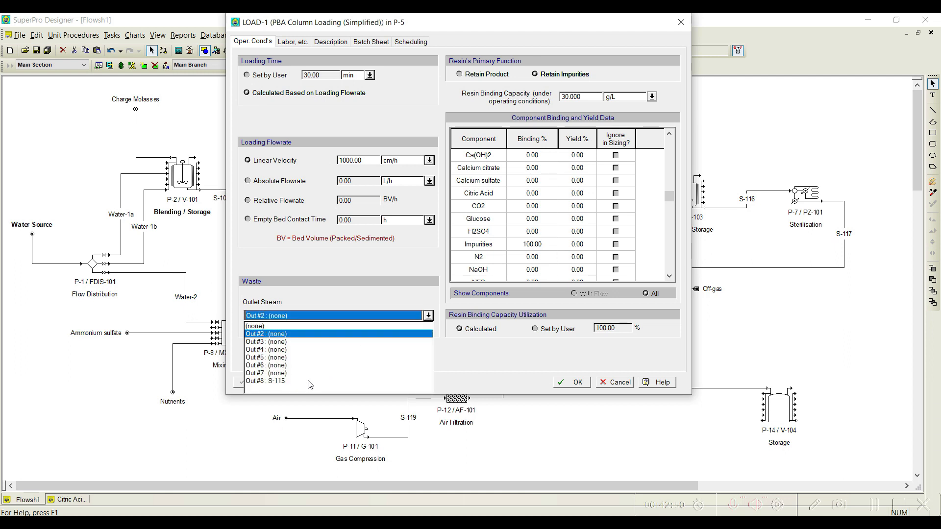
pyautogui.moveTo(523, 26); pyautogui.dragTo(353, 26)
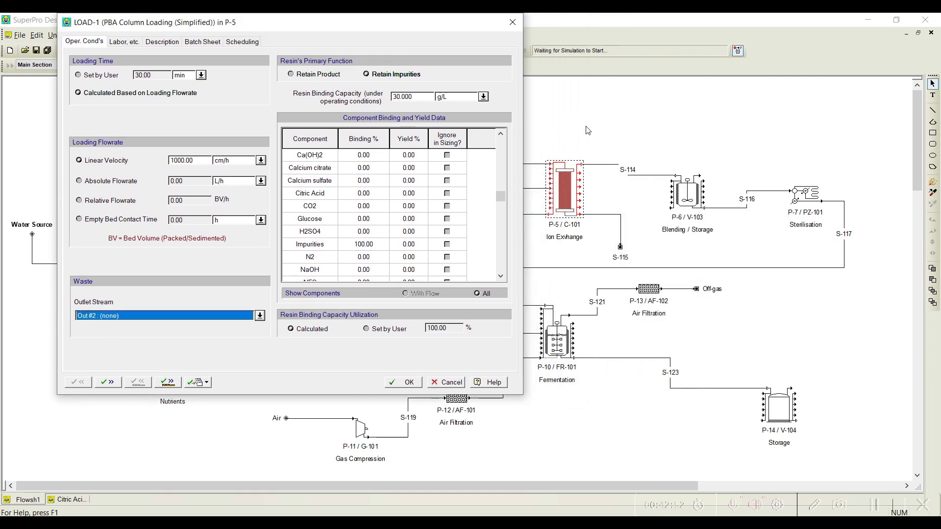
pyautogui.moveTo(235, 29); pyautogui.dragTo(342, 34)
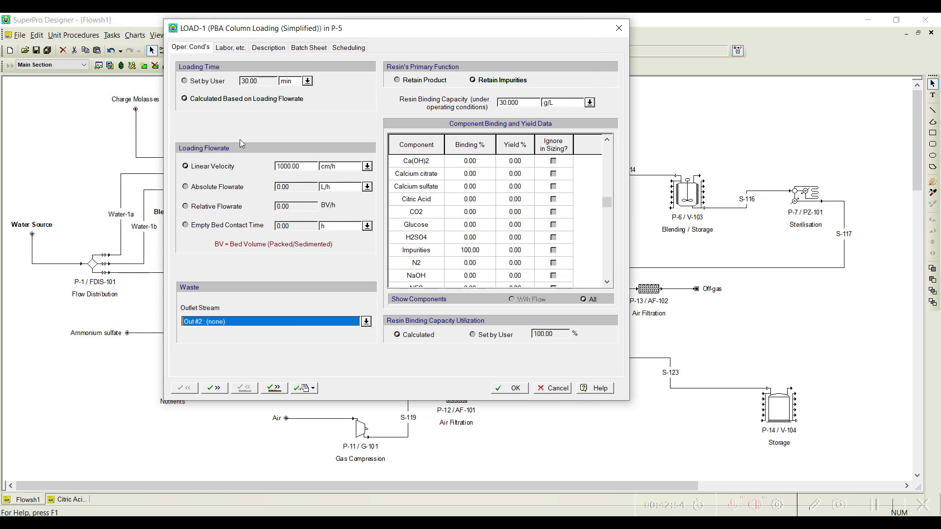
pyautogui.click(366, 321)
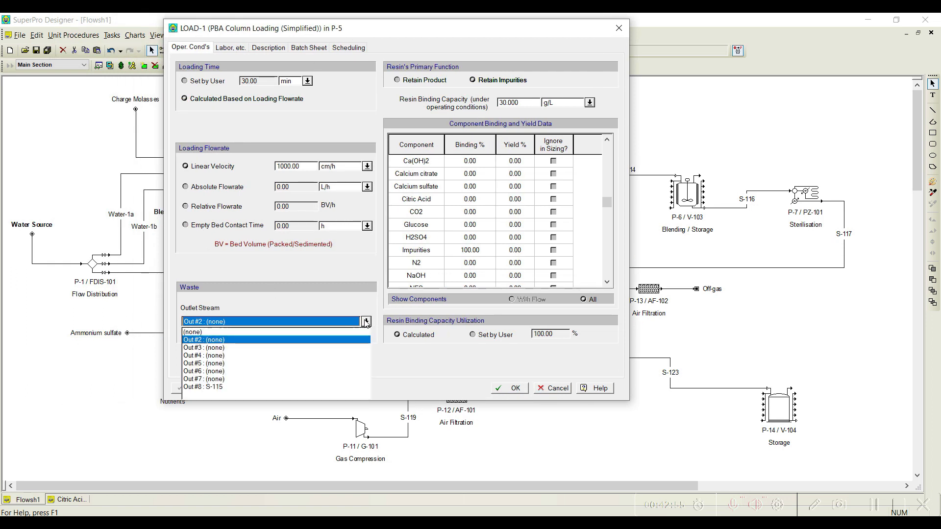
pyautogui.click(222, 387)
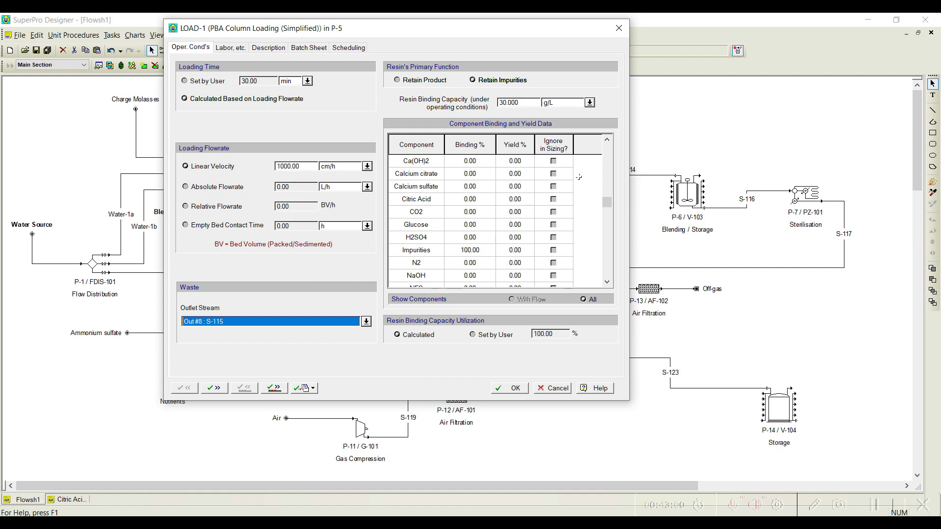
pyautogui.moveTo(282, 31); pyautogui.dragTo(322, 33)
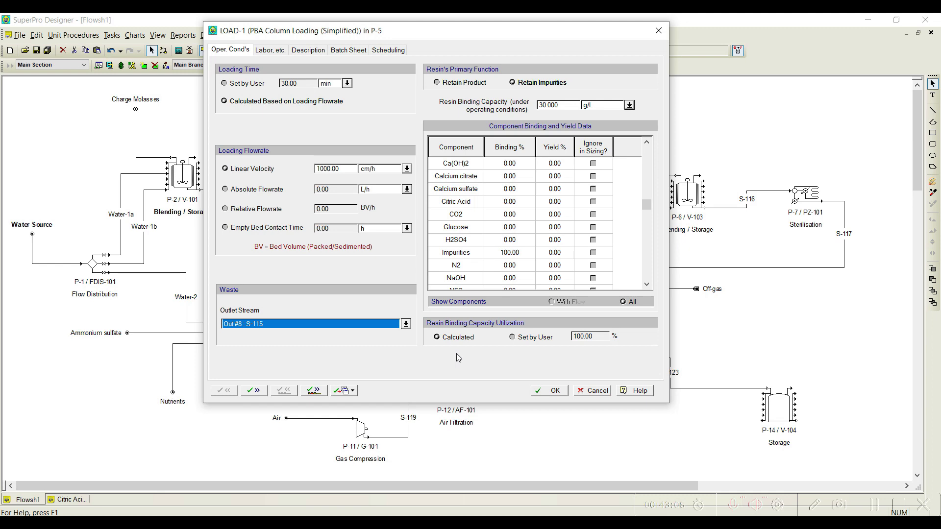
# Step: Define the Reg. Buffer inlet stream of P-5's column regeneration operation as the stock mixture NaOH (1 M)
pyautogui.click(312, 391)
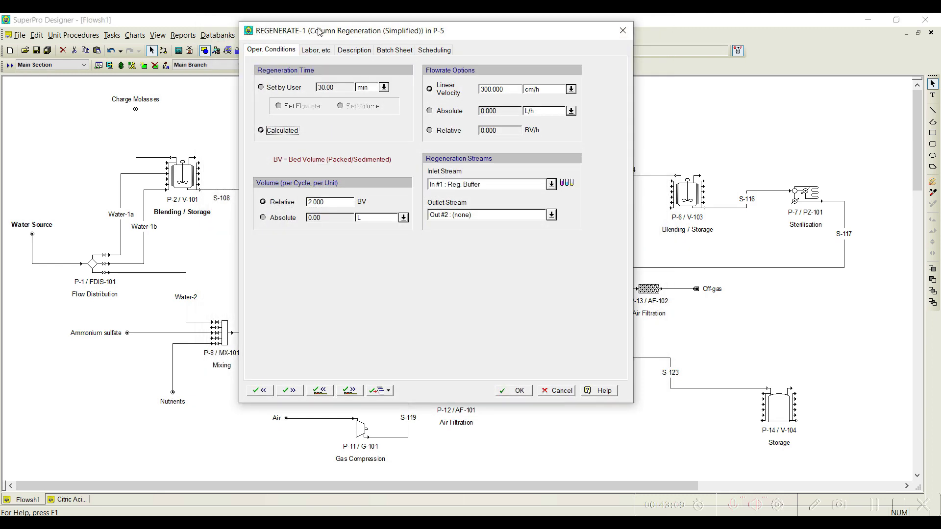
pyautogui.moveTo(316, 28); pyautogui.dragTo(208, 32)
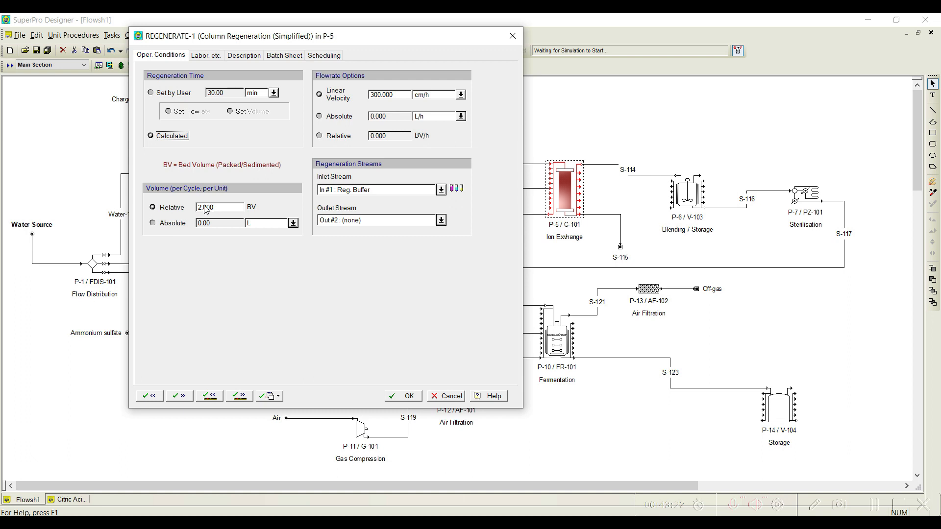
pyautogui.moveTo(340, 41); pyautogui.dragTo(306, 40)
pyautogui.click(414, 188)
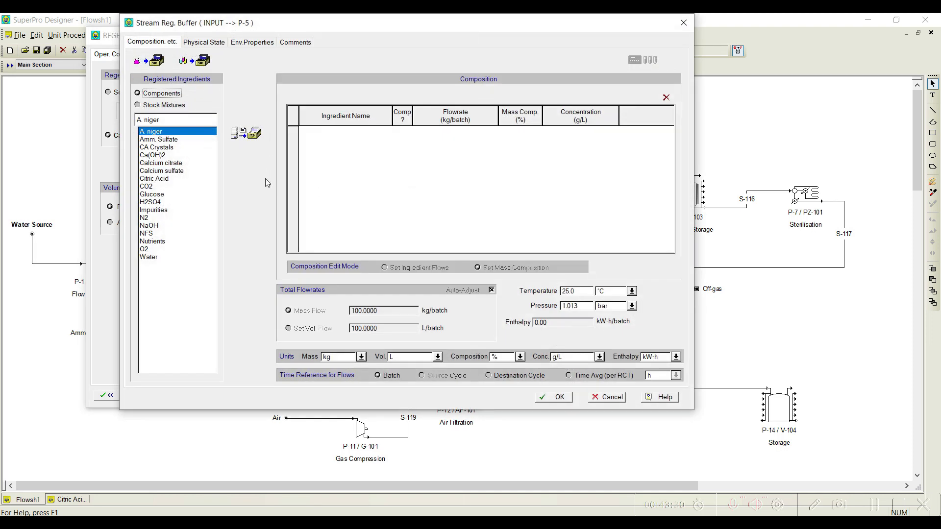
pyautogui.click(160, 108)
pyautogui.click(157, 163)
pyautogui.click(247, 133)
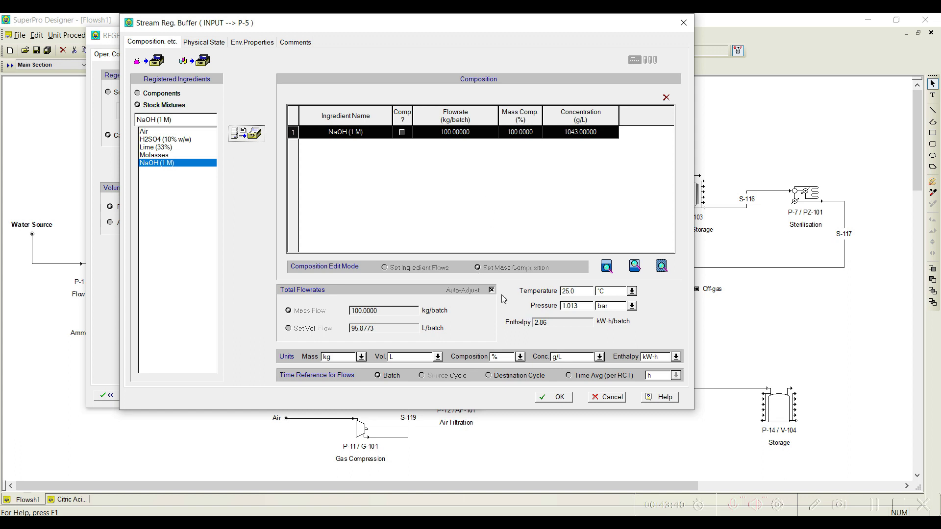
pyautogui.click(554, 397)
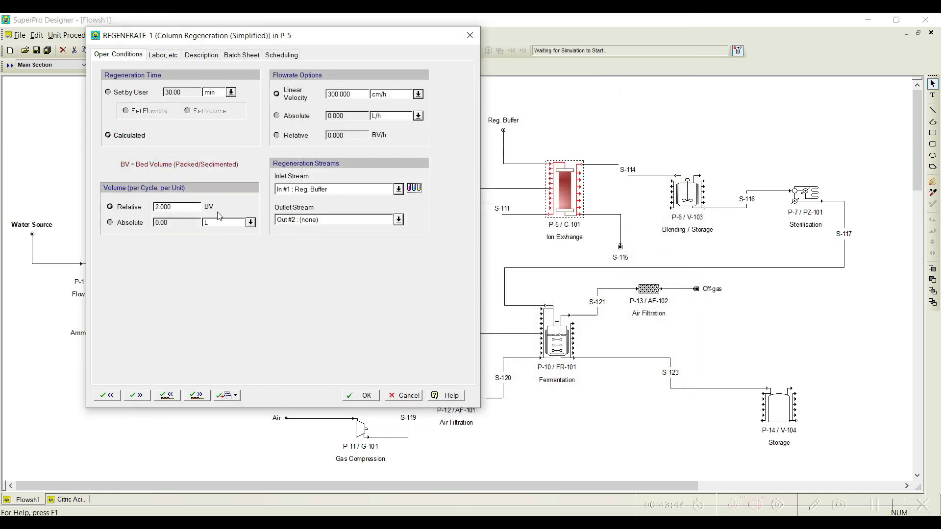
# Step: Assign S-115 as the outlet stream of P-5's column regeneration operation
pyautogui.moveTo(201, 42); pyautogui.dragTo(352, 48)
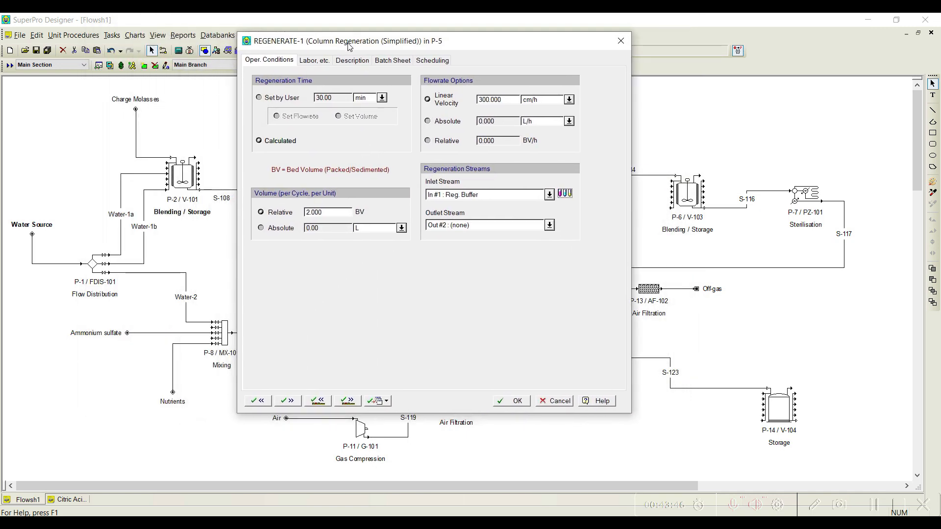
pyautogui.click(317, 402)
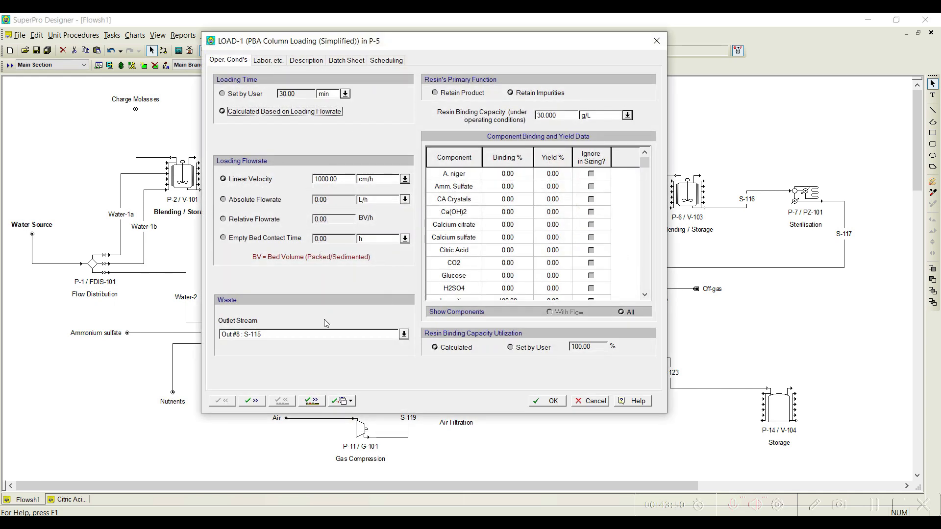
pyautogui.click(314, 401)
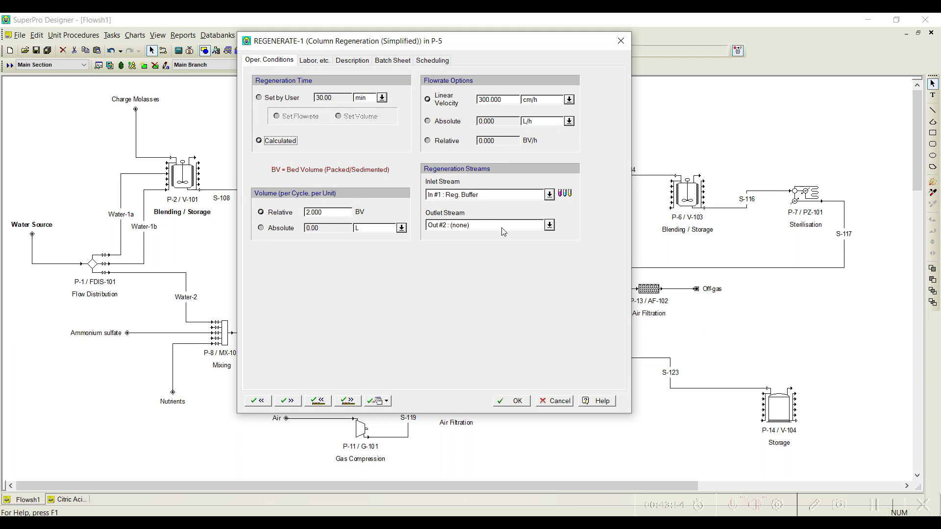
pyautogui.click(549, 225)
pyautogui.moveTo(472, 39); pyautogui.dragTo(325, 28)
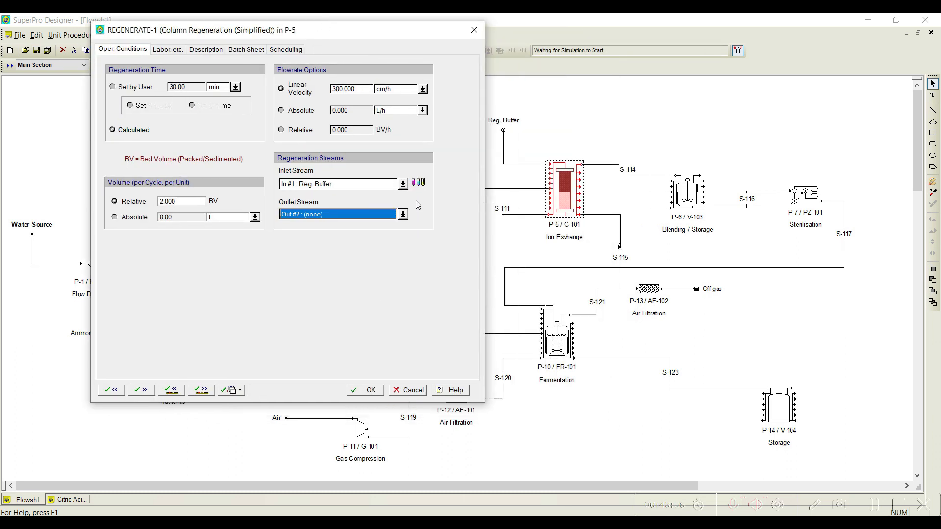
pyautogui.click(404, 214)
pyautogui.click(302, 282)
pyautogui.click(201, 389)
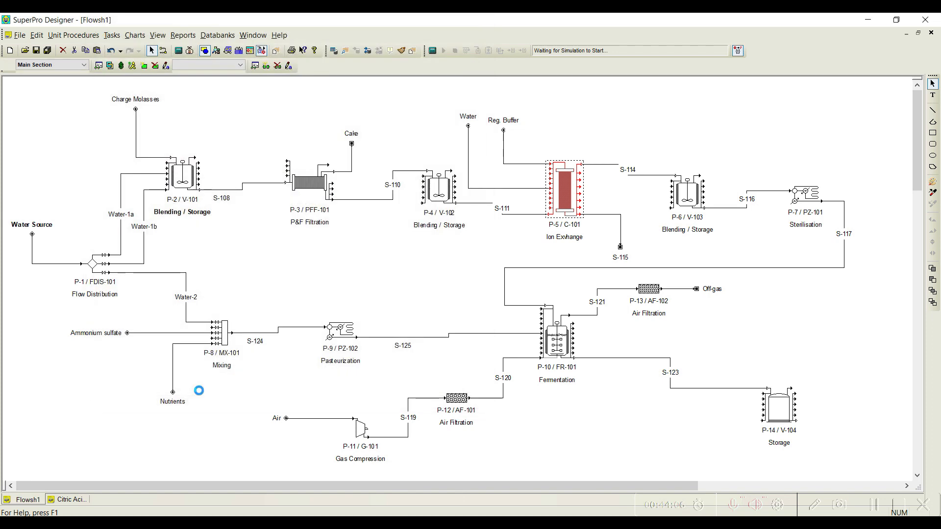
# Step: Assign the Water stream as the inlet of P-5's column wash operation and add the Water component to its composition
pyautogui.moveTo(183, 38); pyautogui.dragTo(278, 37)
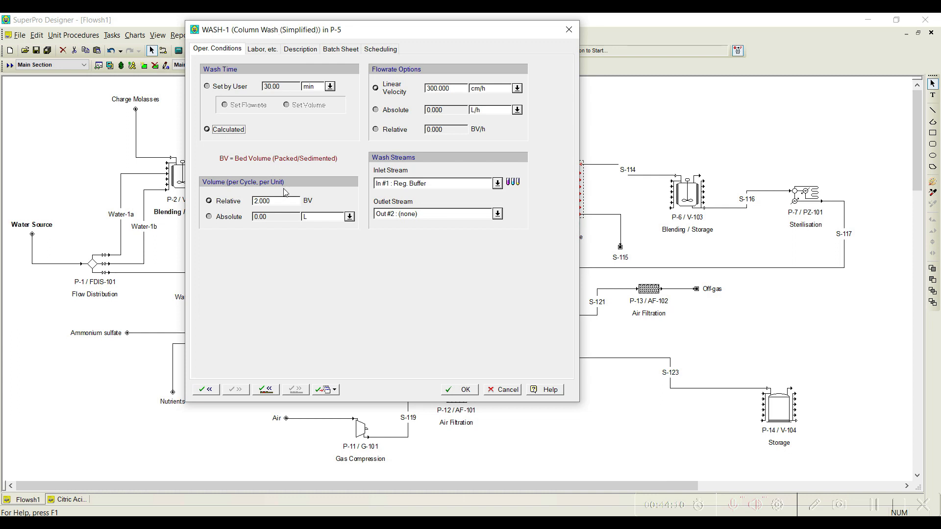
pyautogui.click(497, 184)
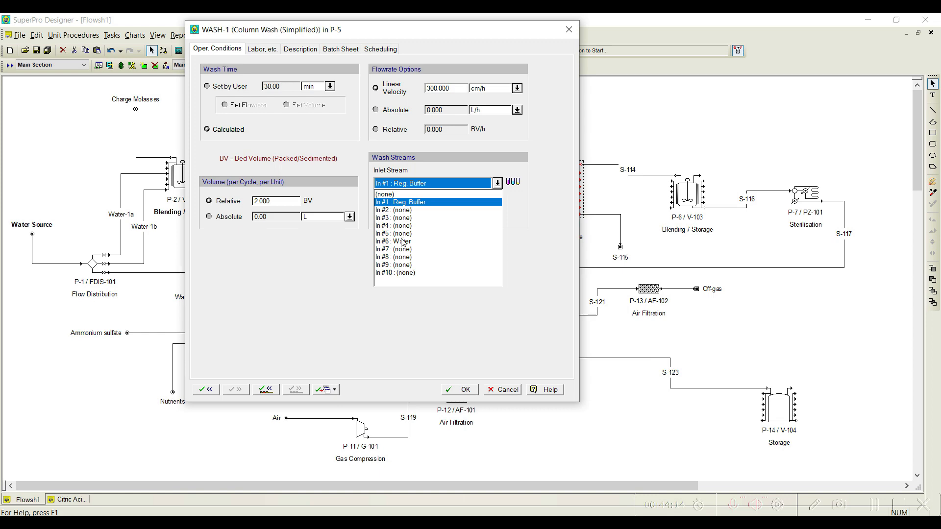
pyautogui.click(402, 241)
pyautogui.click(512, 182)
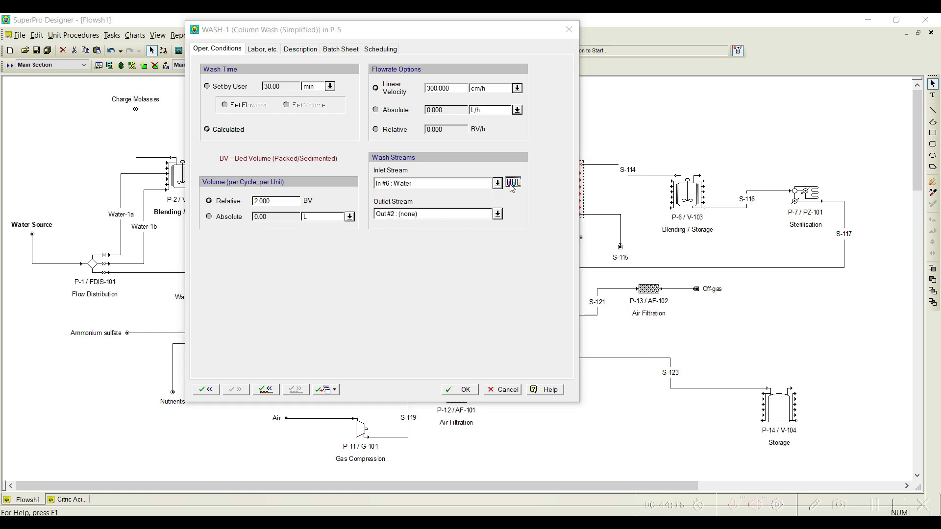
pyautogui.click(255, 257)
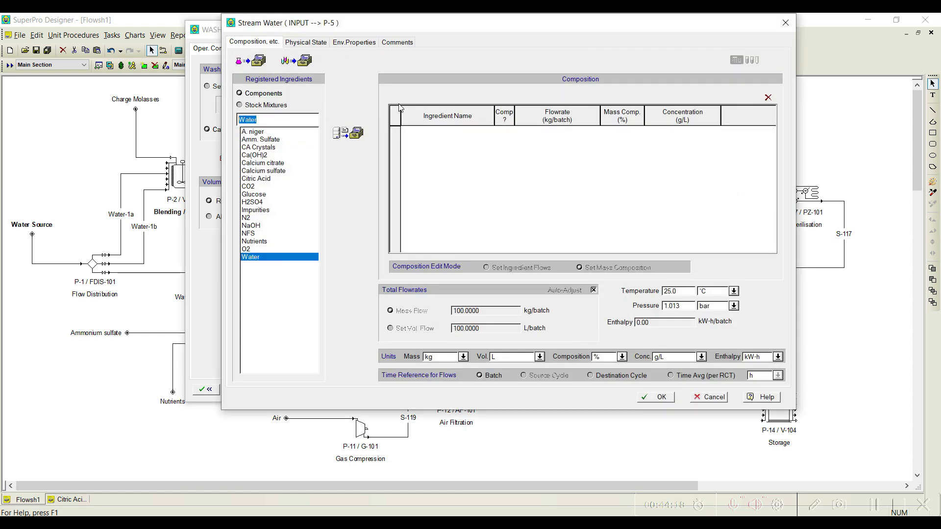
pyautogui.click(349, 133)
pyautogui.click(653, 398)
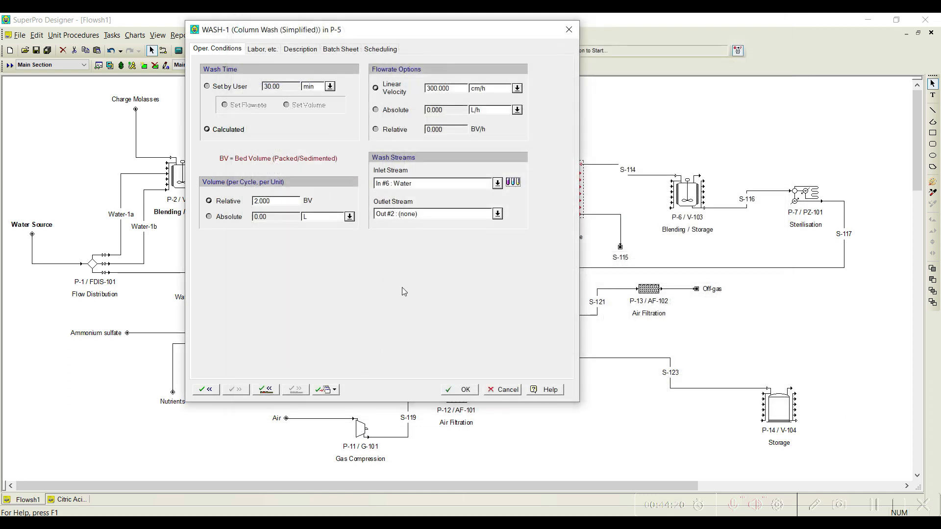
# Step: Assign S-115 as the column wash outlet stream and set the wash linear velocity to 1000 cm/h
pyautogui.click(497, 215)
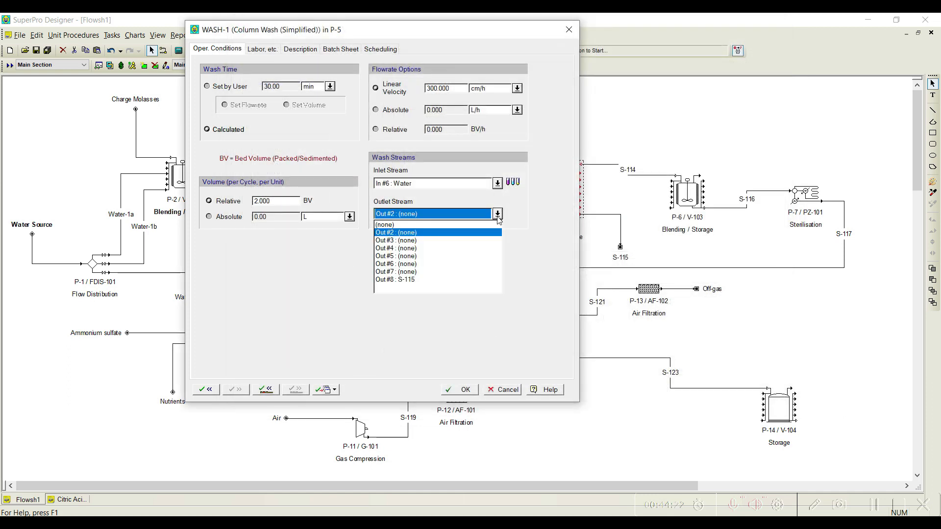
pyautogui.click(430, 281)
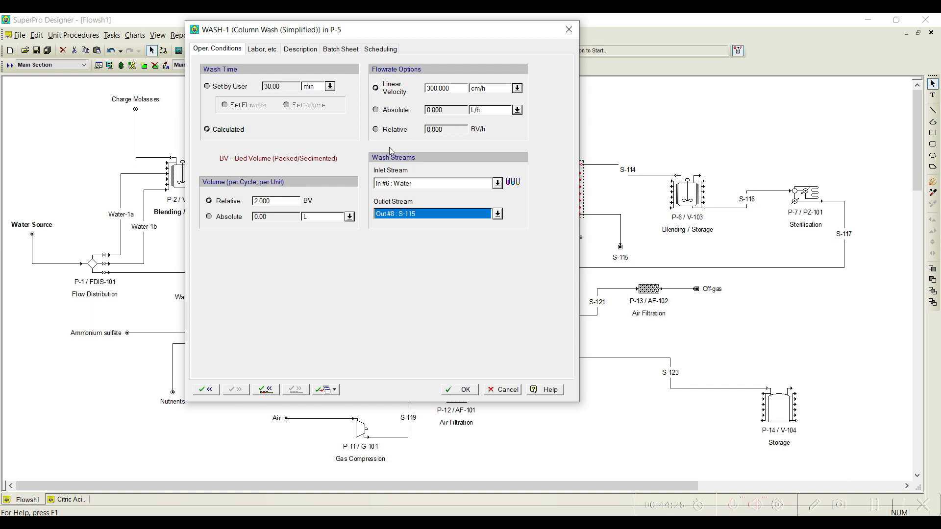
pyautogui.doubleClick(447, 87)
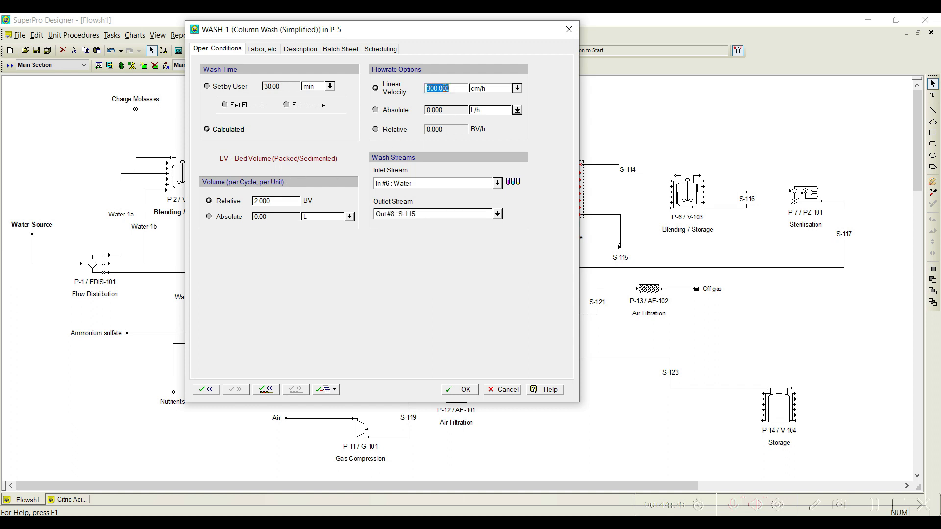
pyautogui.write('1000.000')
pyautogui.click(265, 389)
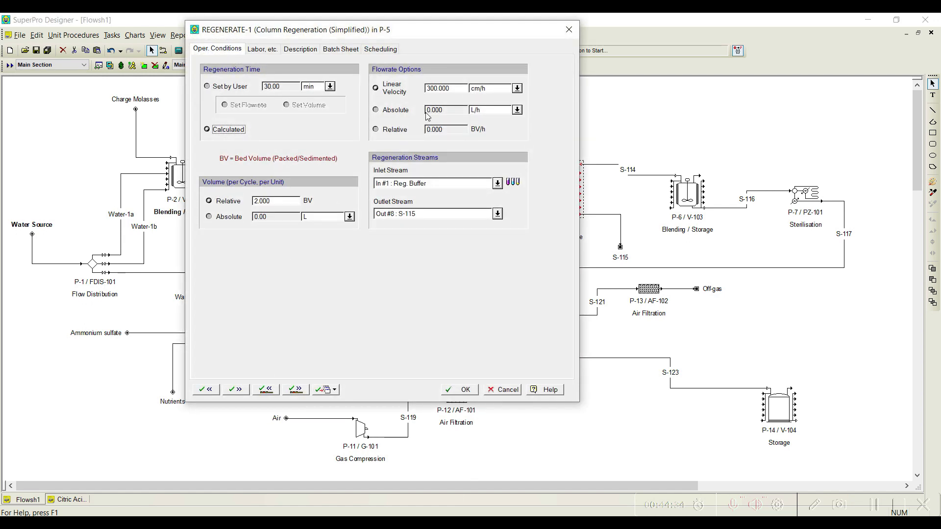
# Step: Set the linear velocity of P-5's column regeneration operation to 1000 cm/h
pyautogui.doubleClick(436, 89)
pyautogui.write('1000')
pyautogui.click(461, 391)
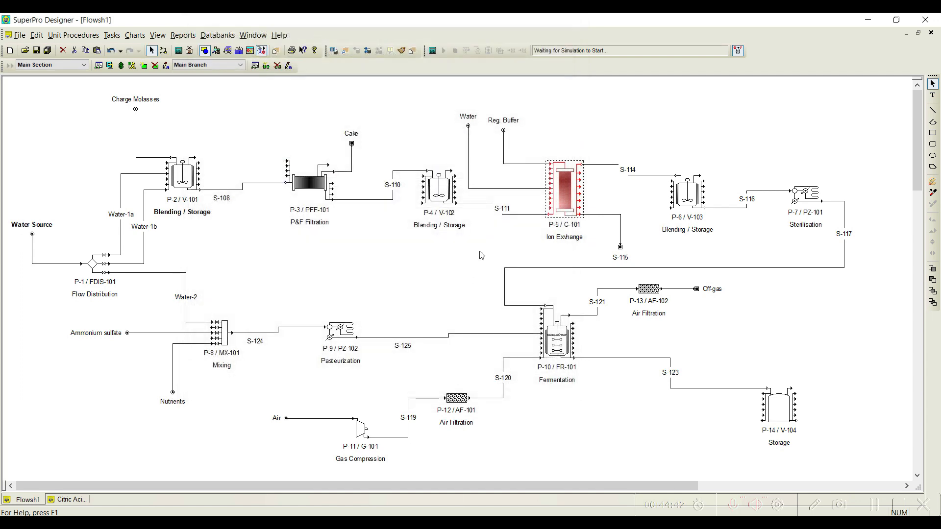
# Step: Rename outlet stream S-115 of the ion exchange column as Waste
pyautogui.click(618, 223)
pyautogui.rightClick(619, 223)
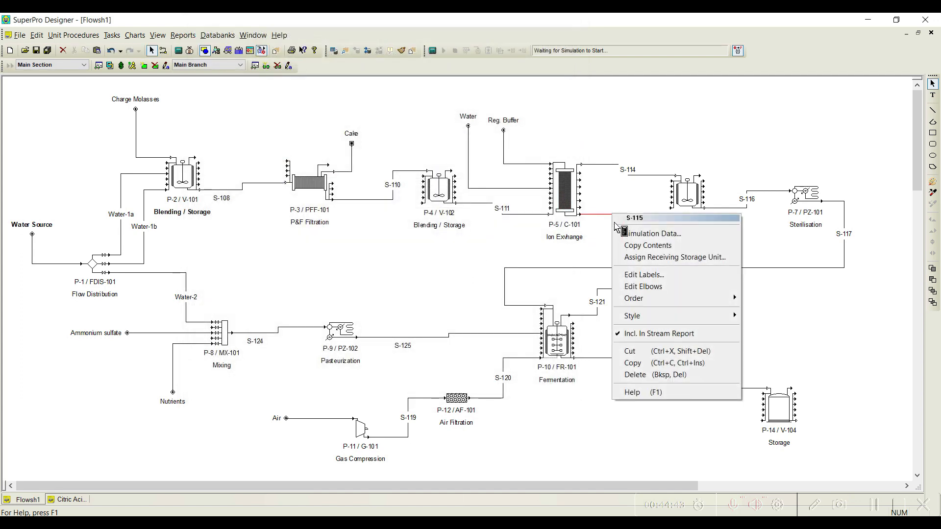
pyautogui.click(659, 275)
pyautogui.write('Waste')
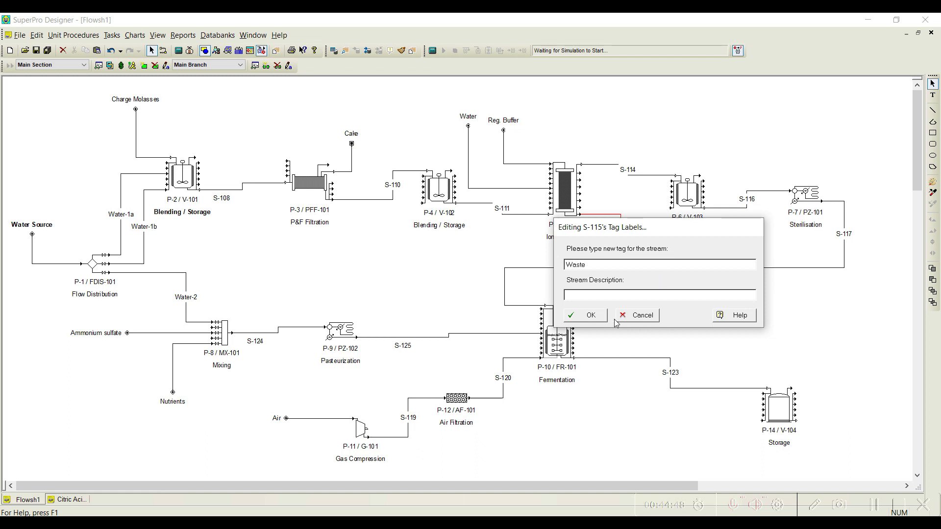
pyautogui.click(586, 315)
# Step: Review the operating conditions of P-5's loading, regeneration and wash operations
pyautogui.rightClick(560, 197)
pyautogui.moveTo(637, 211)
pyautogui.click(735, 212)
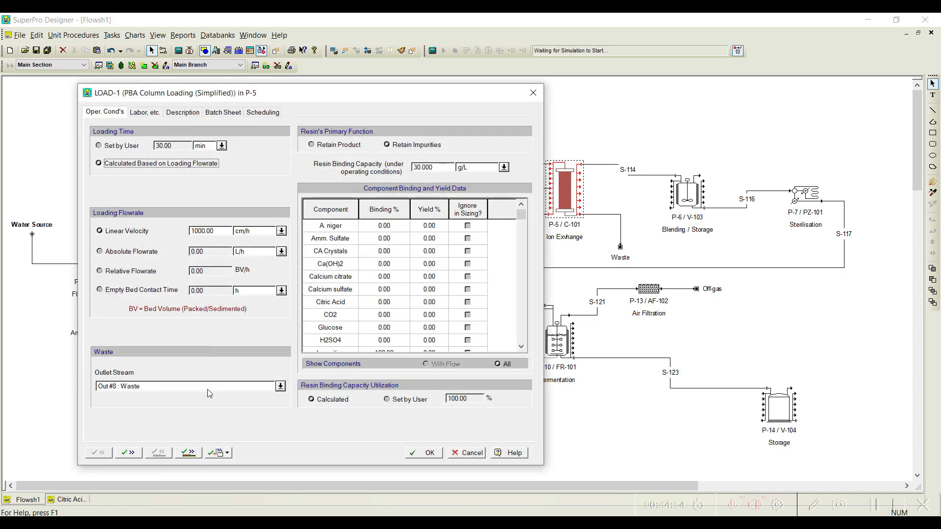
pyautogui.click(188, 452)
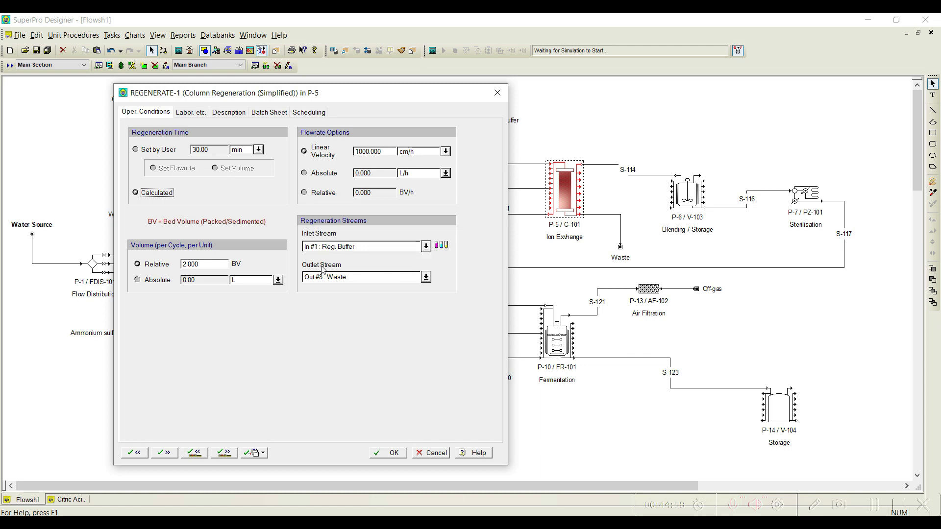
pyautogui.click(225, 453)
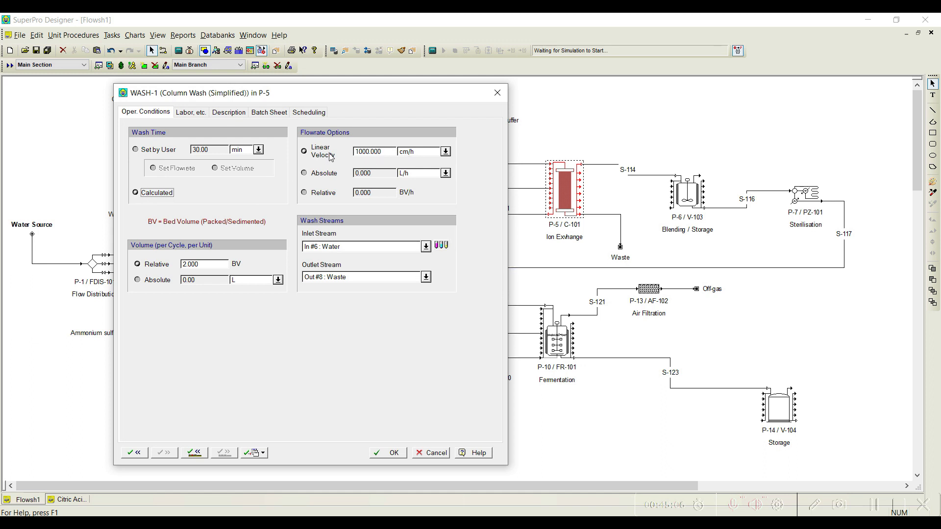
pyautogui.click(395, 454)
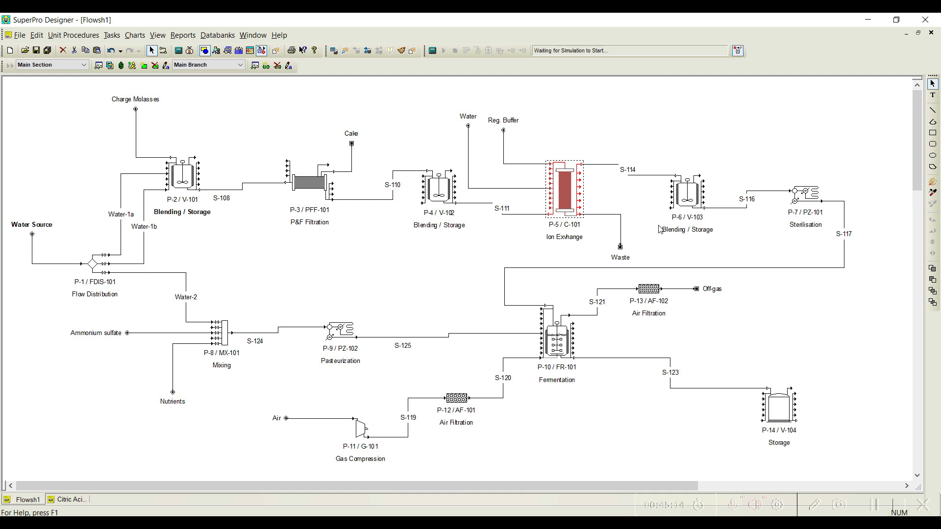
# Step: Add Transfer In, Transfer Out and CIP operations, in that order, to the operation sequence of blending tank P-6
pyautogui.rightClick(698, 200)
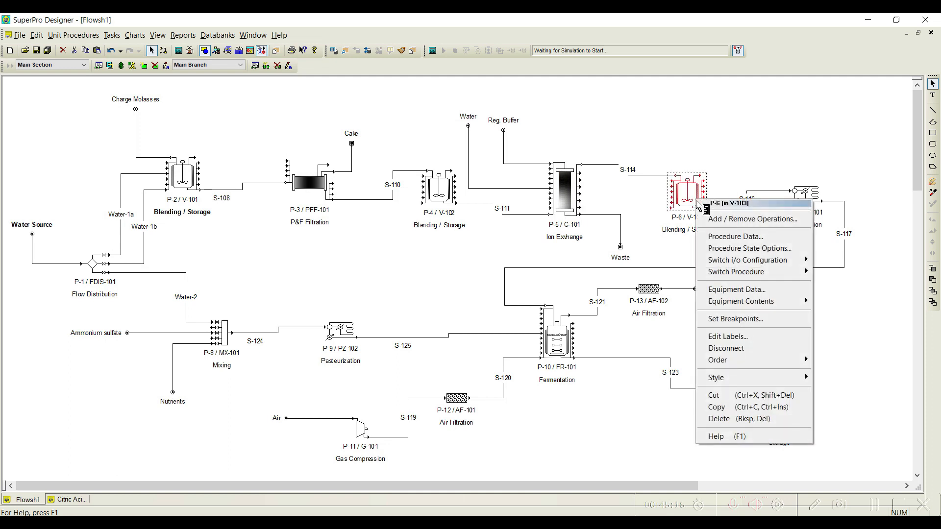
pyautogui.click(745, 224)
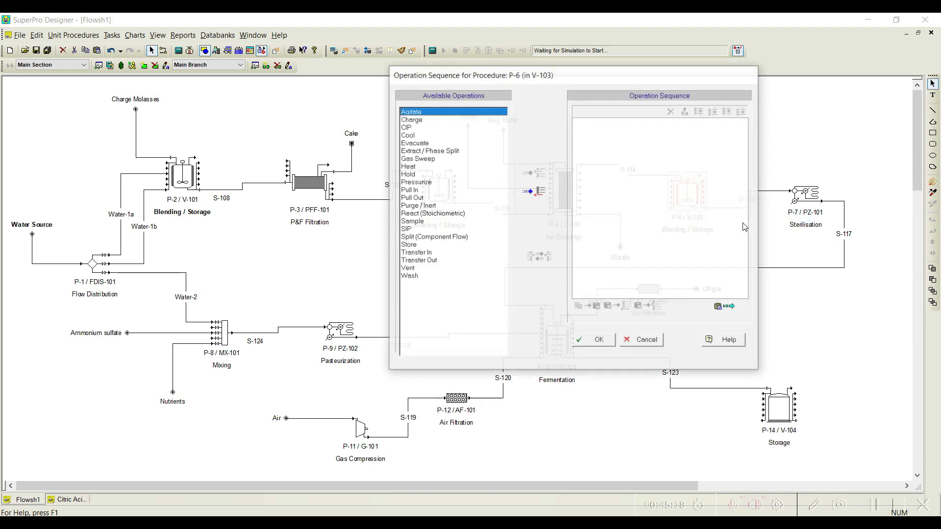
pyautogui.moveTo(524, 77); pyautogui.dragTo(338, 79)
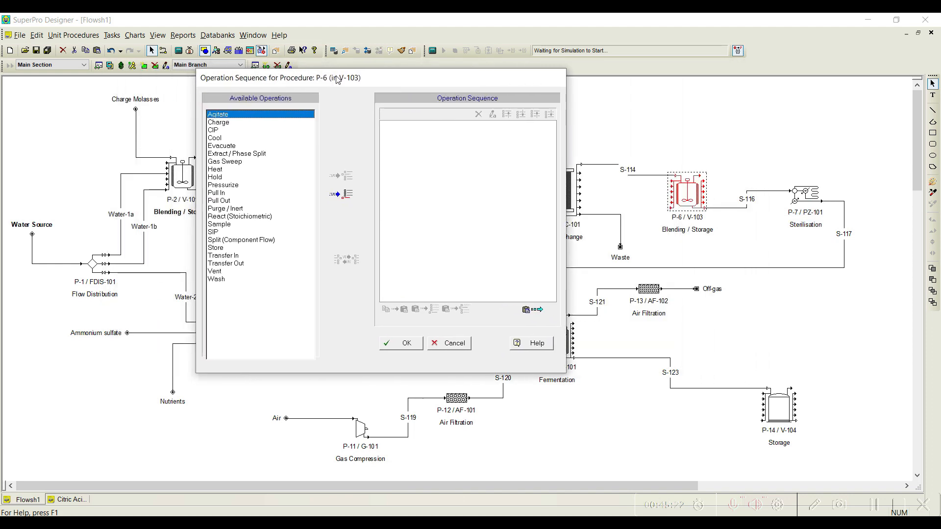
pyautogui.click(218, 194)
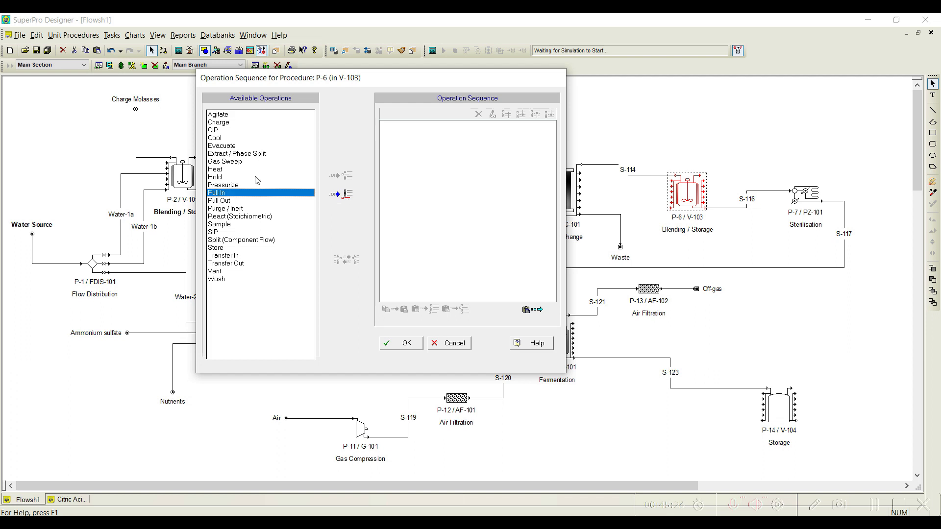
pyautogui.click(231, 254)
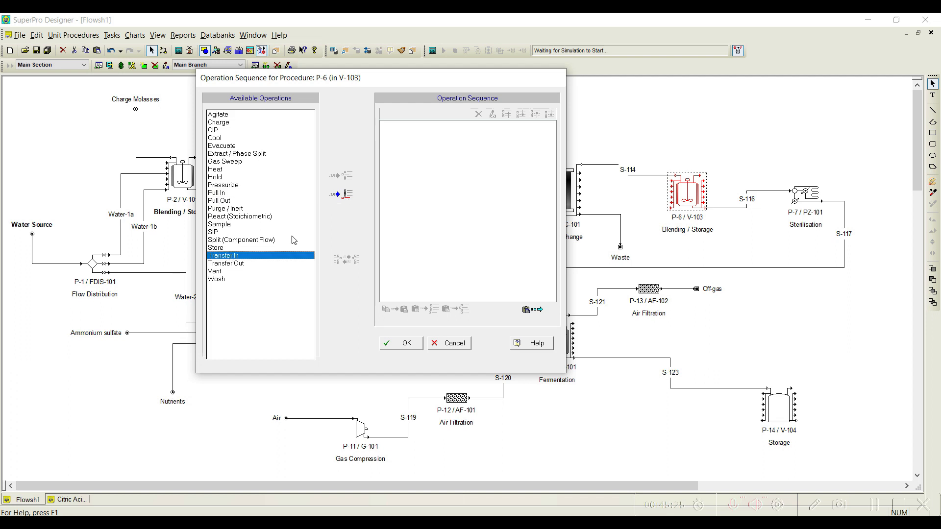
pyautogui.click(339, 199)
pyautogui.doubleClick(238, 263)
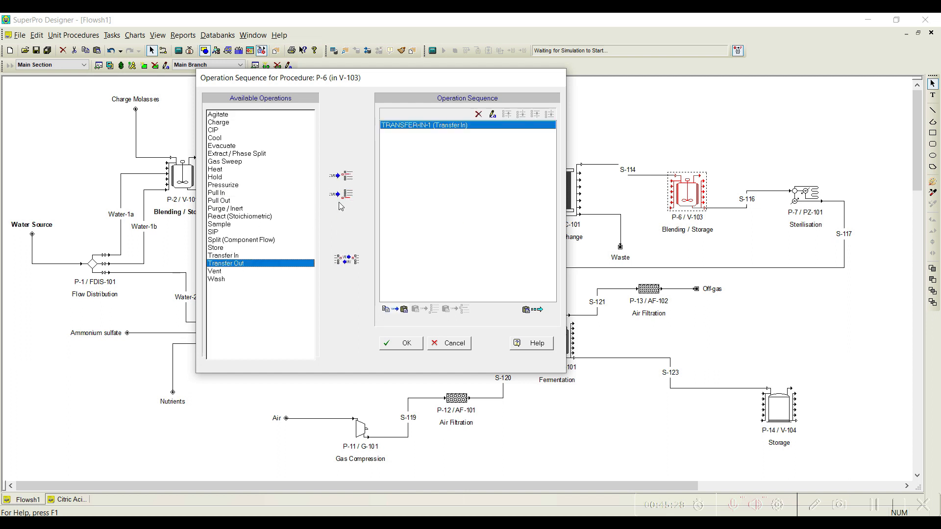
pyautogui.click(220, 131)
pyautogui.click(342, 195)
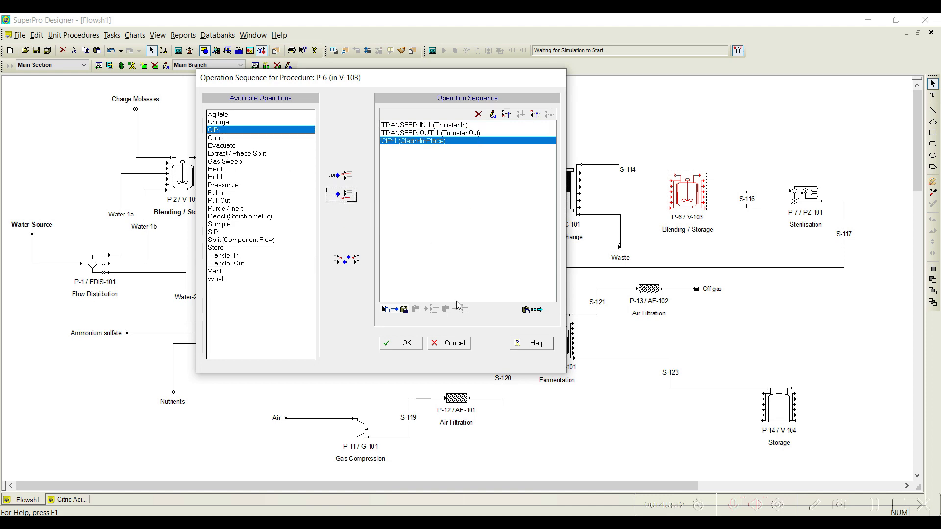
pyautogui.click(412, 345)
# Step: Set blending tank P-6's Transfer In operation to receive material through inlet In #1 : S-114
pyautogui.rightClick(686, 201)
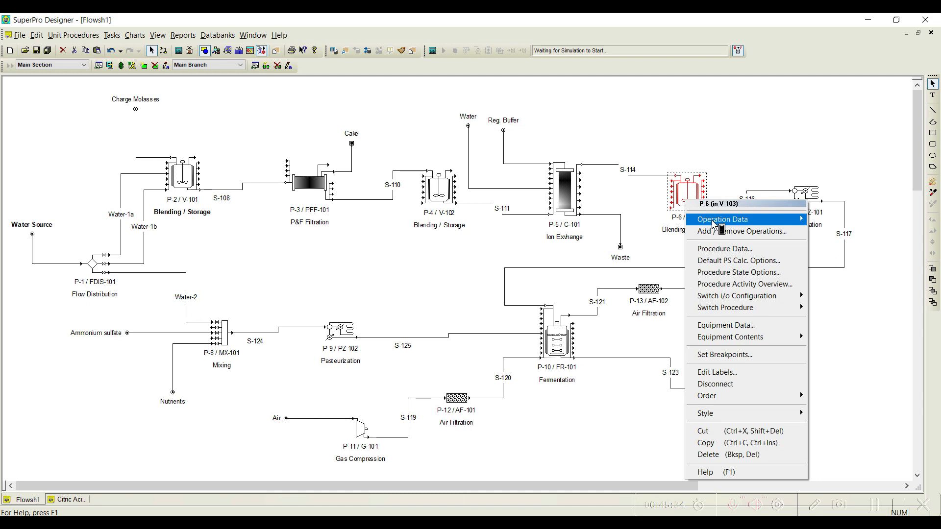
pyautogui.moveTo(721, 220)
pyautogui.click(623, 224)
pyautogui.moveTo(467, 27); pyautogui.dragTo(331, 51)
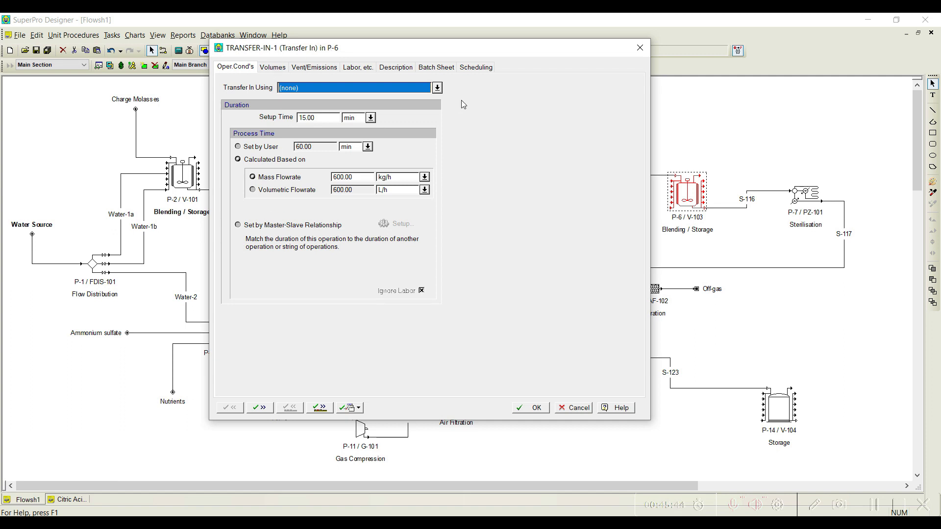
pyautogui.click(436, 88)
pyautogui.click(311, 107)
# Step: Match the duration of P-6's Transfer In to the LOAD-1 operation of procedure P-5 through a master-slave relationship
pyautogui.click(283, 226)
pyautogui.click(412, 224)
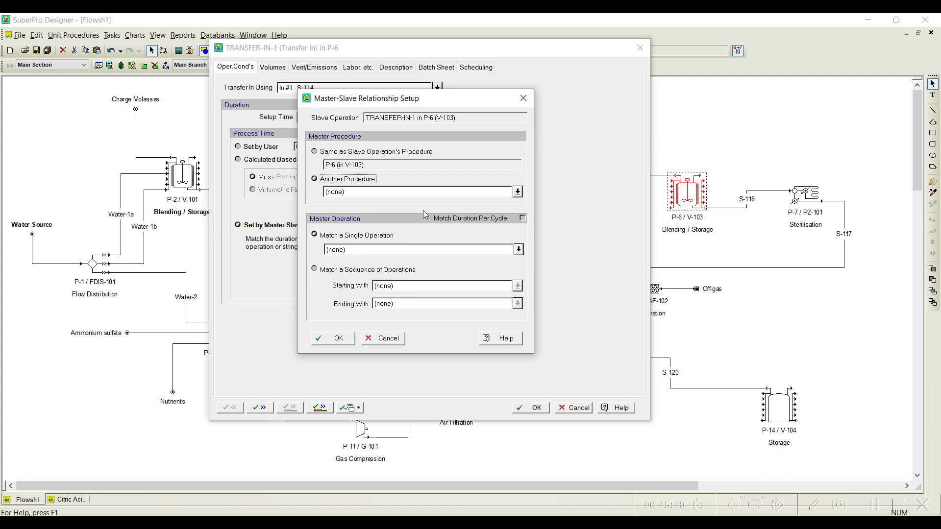
pyautogui.click(517, 192)
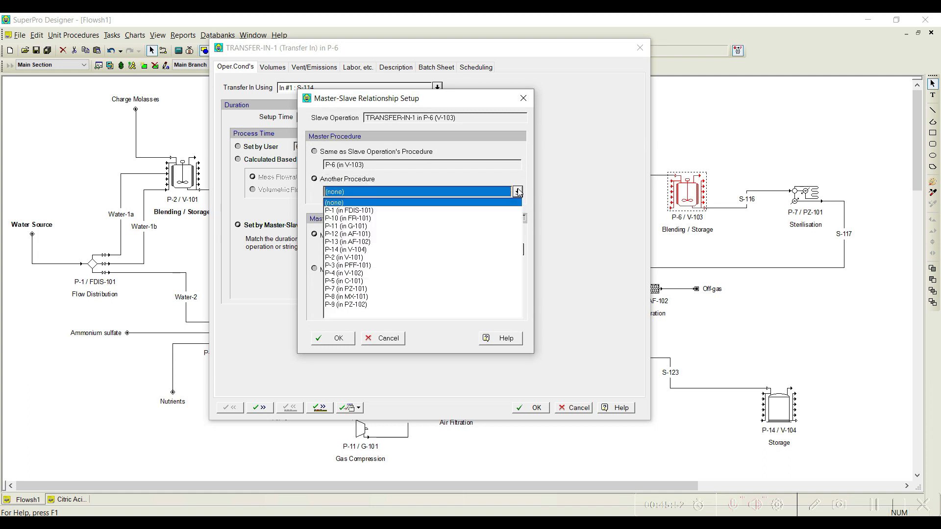
pyautogui.click(361, 281)
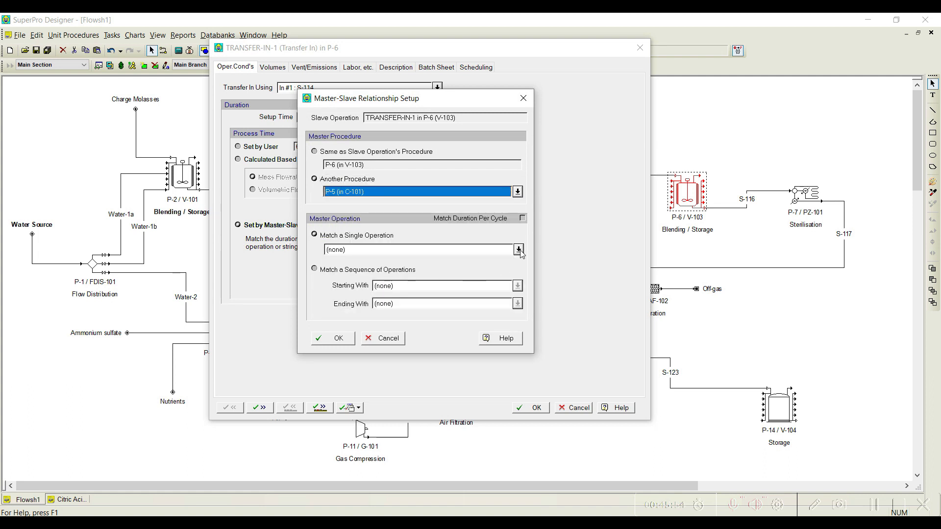
pyautogui.click(518, 249)
pyautogui.click(384, 269)
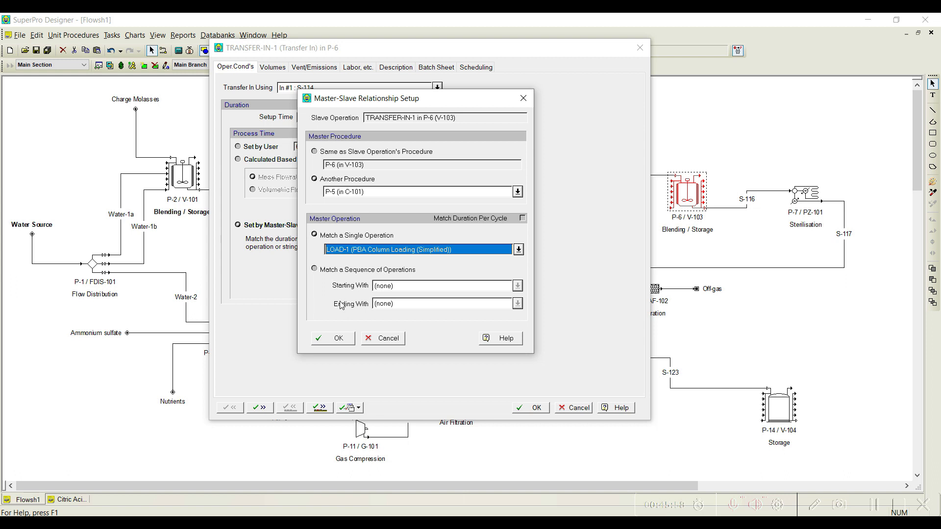
pyautogui.click(341, 339)
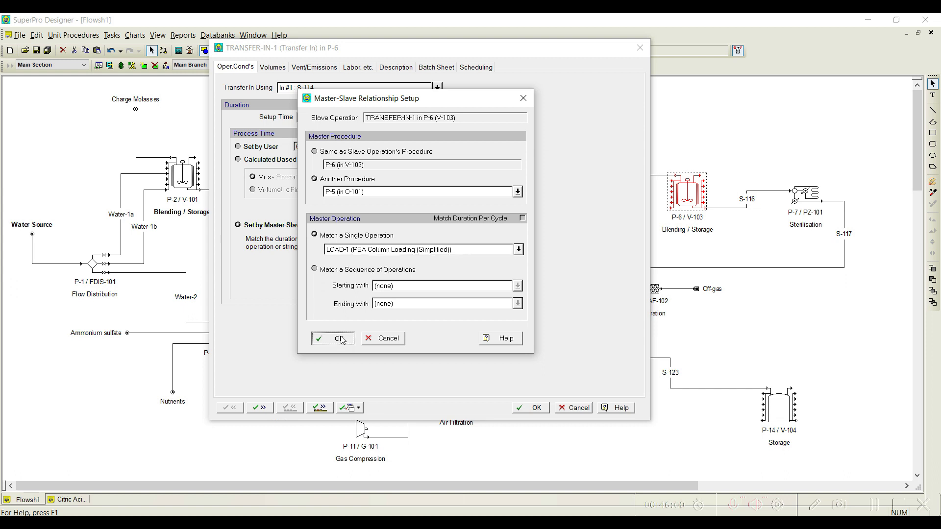
pyautogui.click(341, 339)
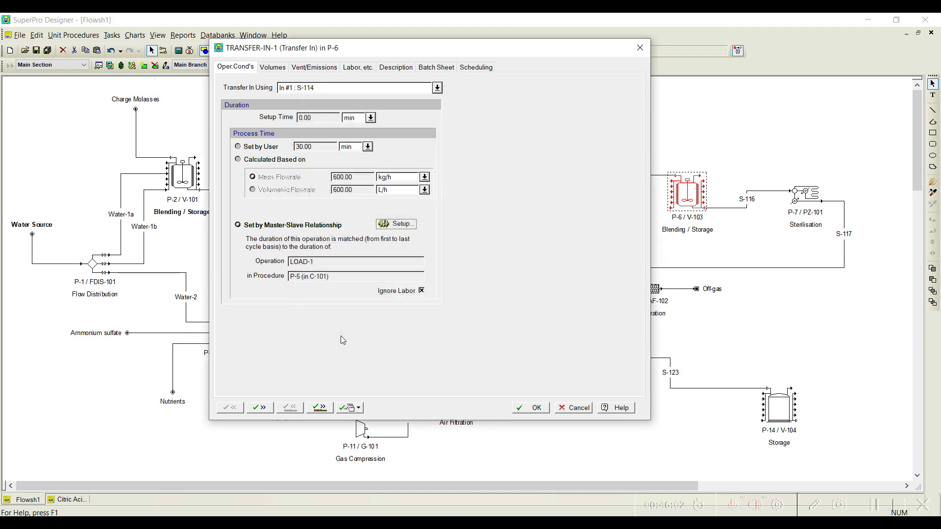
# Step: Set P-6's Transfer Out operation to discharge through outlet Out #7 : S-116
pyautogui.click(325, 407)
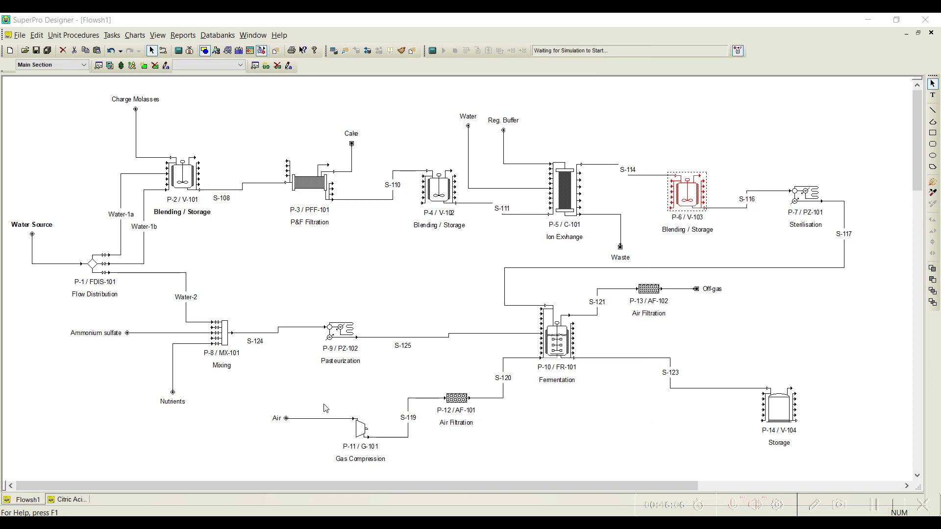
pyautogui.click(441, 82)
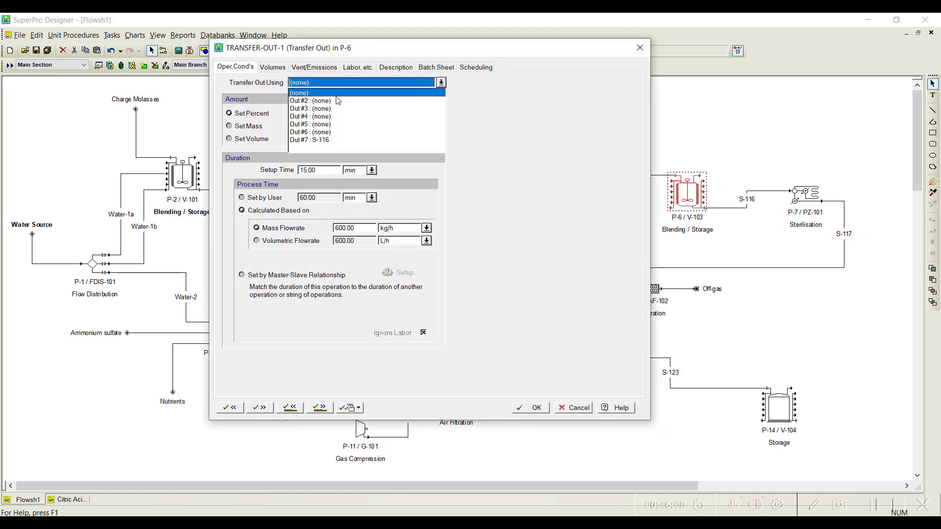
pyautogui.click(323, 140)
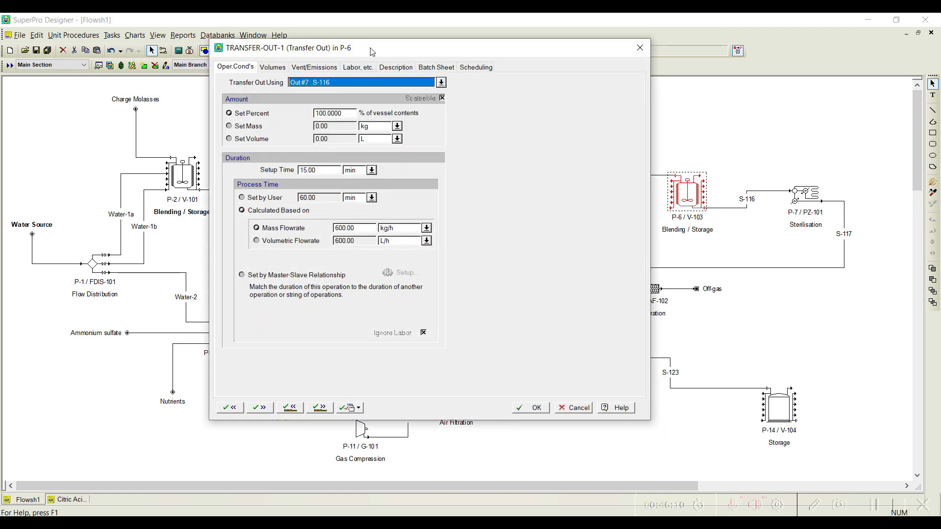
pyautogui.moveTo(370, 51); pyautogui.dragTo(267, 44)
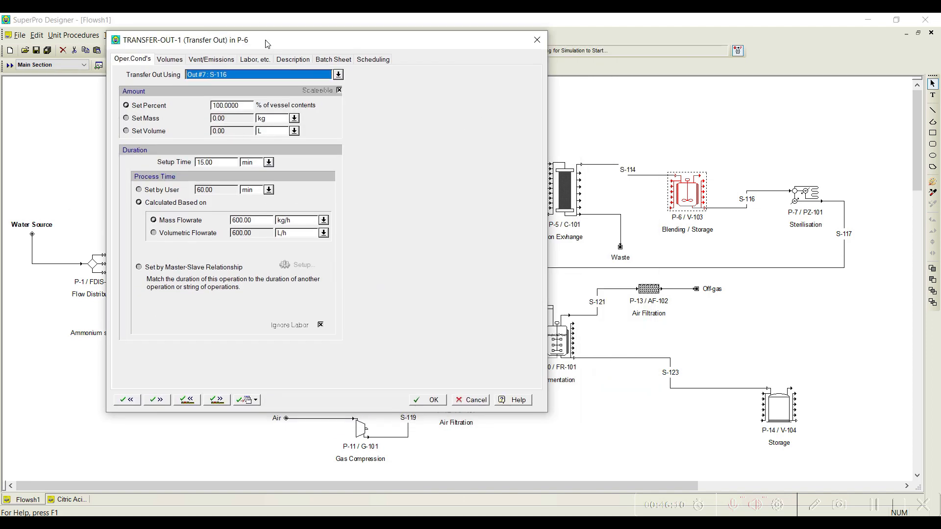
# Step: Match the duration of P-6's Transfer Out to the PASTEURIZE-1 operation of procedure P-7 through a master-slave relationship
pyautogui.click(200, 267)
pyautogui.click(294, 267)
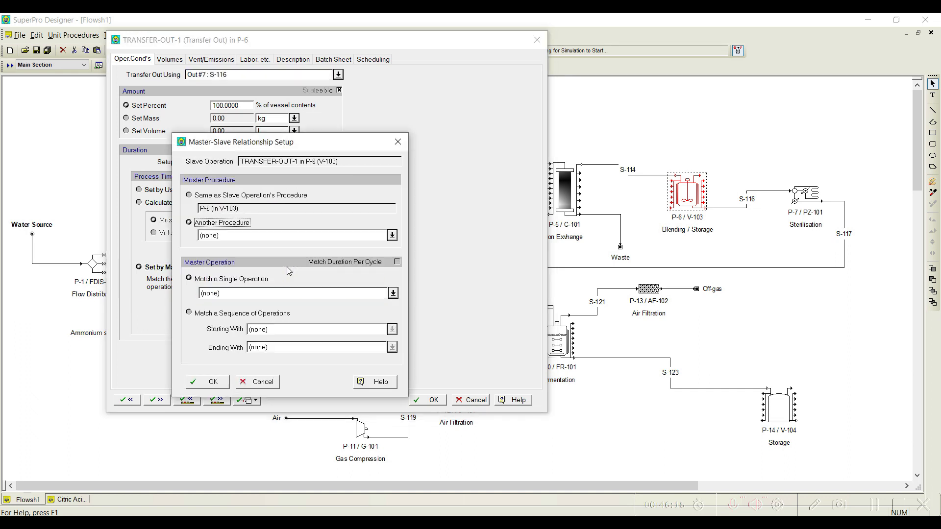
pyautogui.moveTo(289, 142); pyautogui.dragTo(372, 98)
pyautogui.click(474, 191)
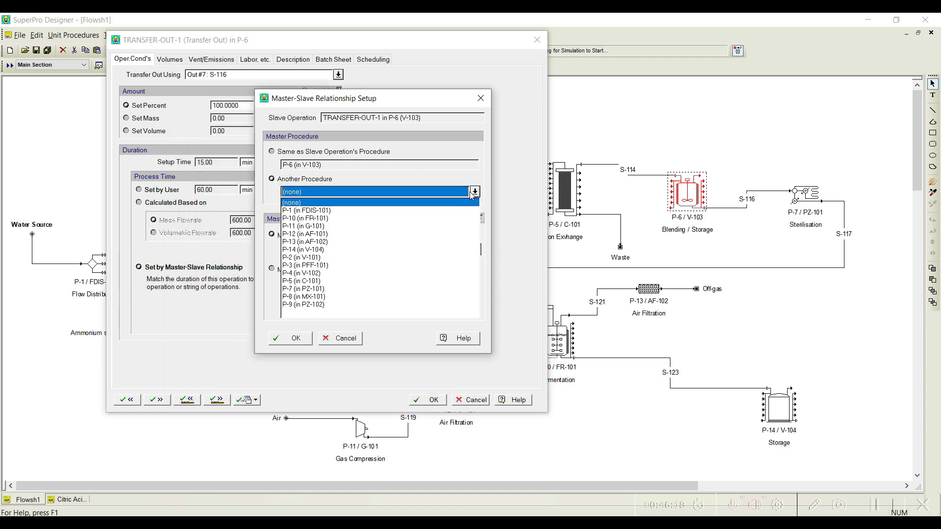
pyautogui.click(319, 289)
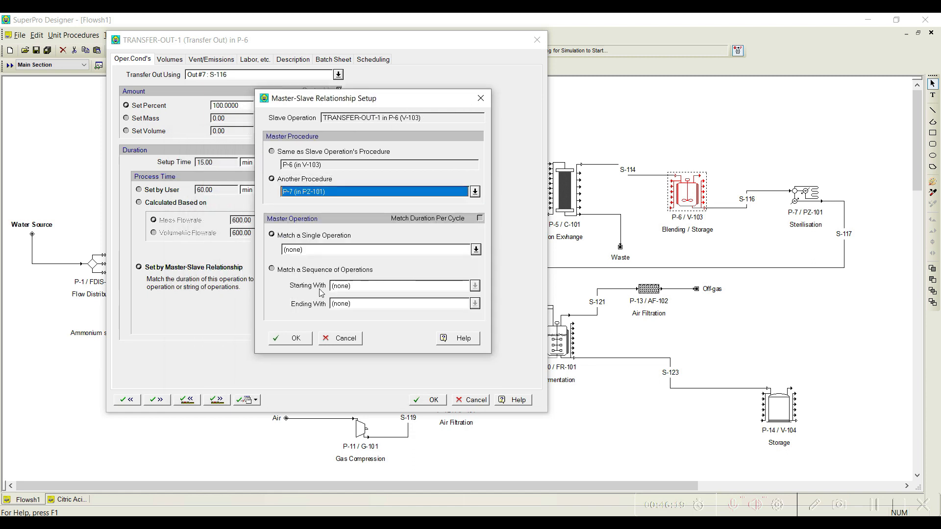
pyautogui.click(474, 250)
pyautogui.click(356, 267)
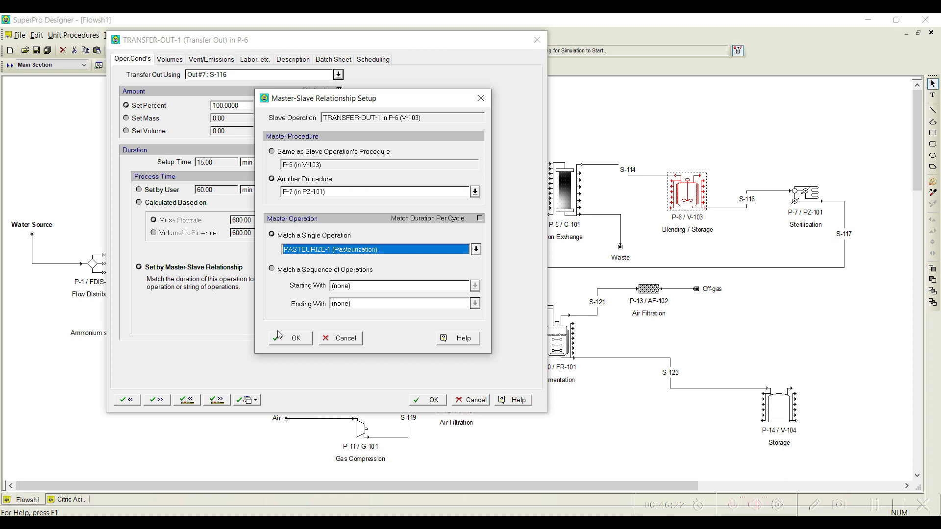
pyautogui.click(295, 339)
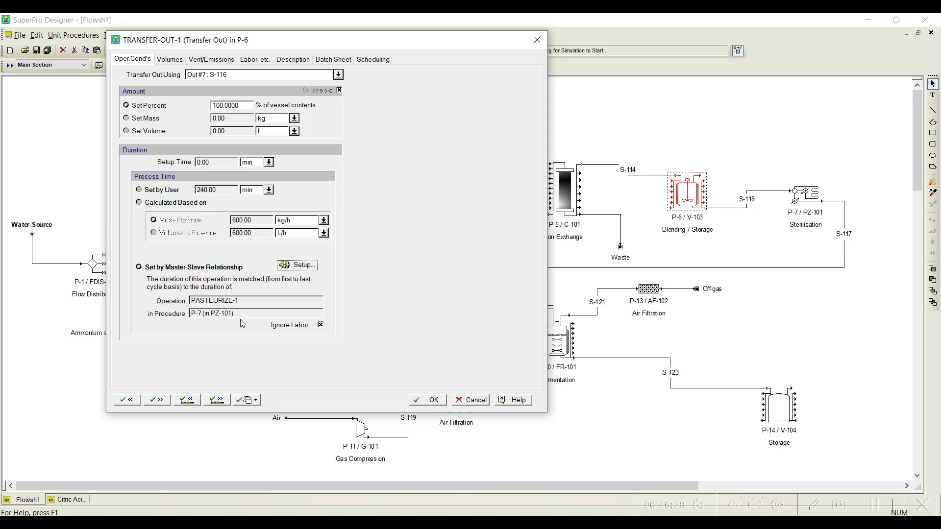
# Step: Set the duration of Cleaning Step #1 in P-6's CIP operation to 3 min
pyautogui.click(212, 401)
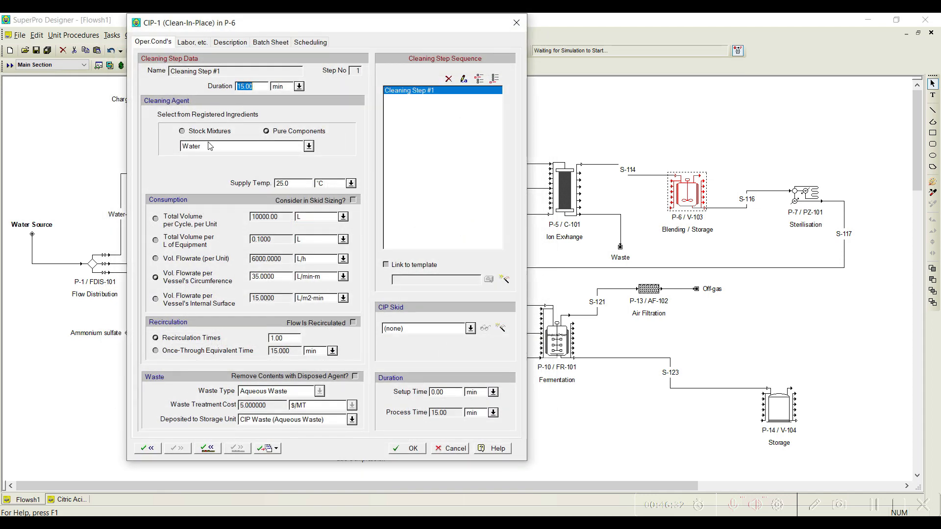
pyautogui.write('30')
pyautogui.click(413, 449)
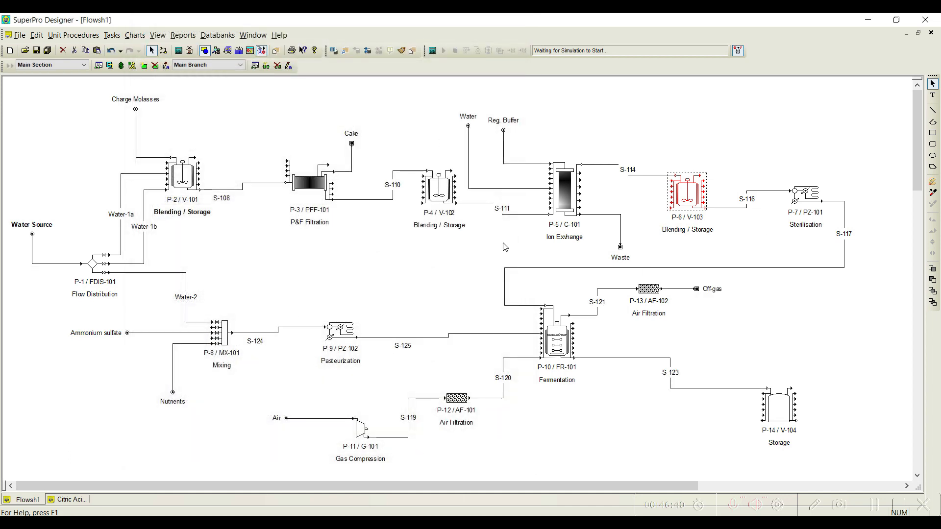
# Step: Set P-7's pasteurization temperature to 140 °C and its cooler exit temperature to 35 °C
pyautogui.rightClick(809, 193)
pyautogui.click(857, 212)
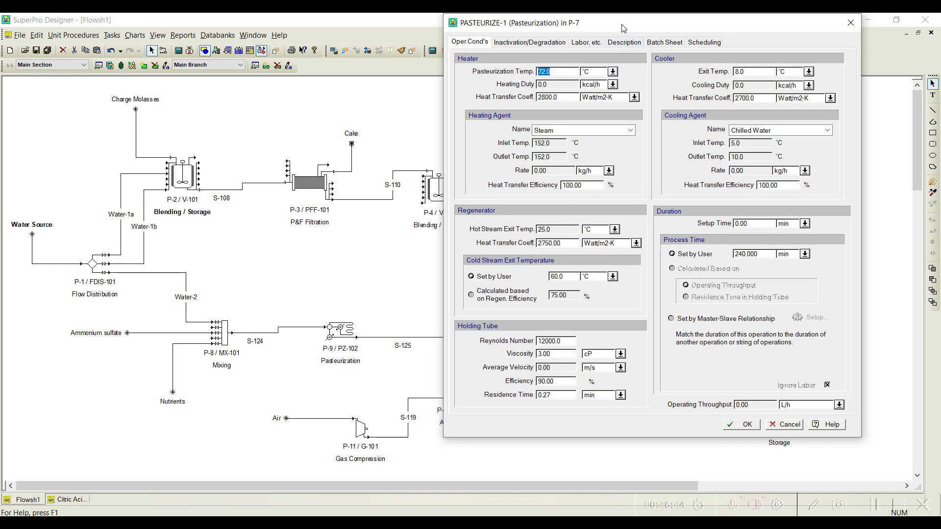
pyautogui.moveTo(623, 28); pyautogui.dragTo(432, 34)
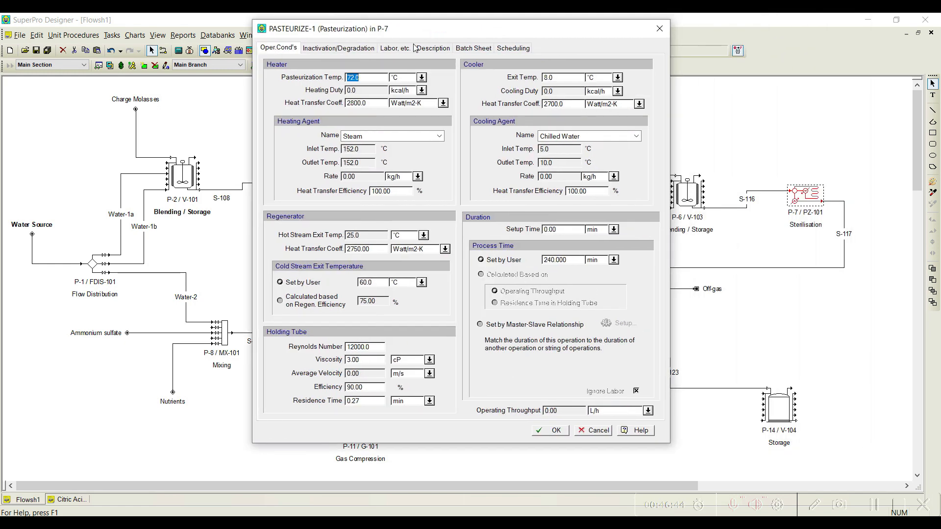
pyautogui.write('140.0')
pyautogui.doubleClick(564, 79)
pyautogui.write('35.0')
# Step: Set the process time of P-7's pasteurization operation to 48 min
pyautogui.doubleClick(555, 260)
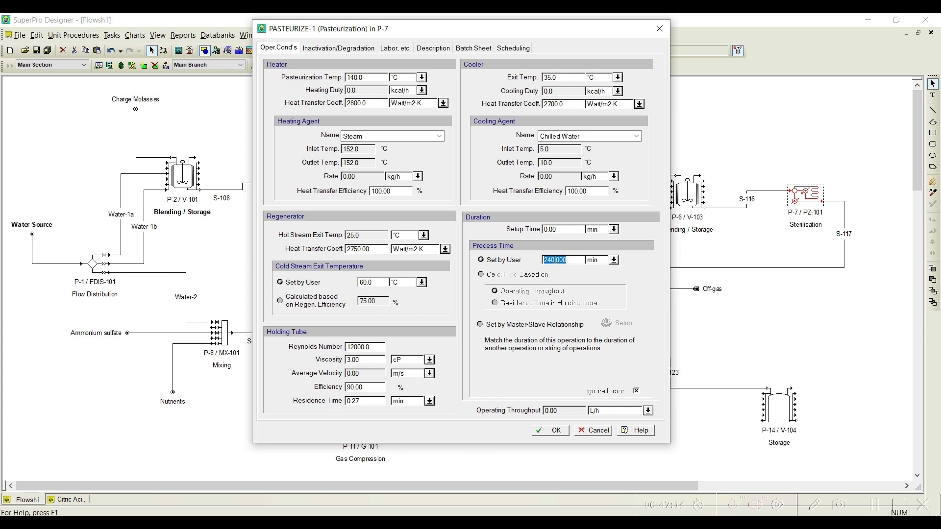
pyautogui.write('48')
pyautogui.click(552, 431)
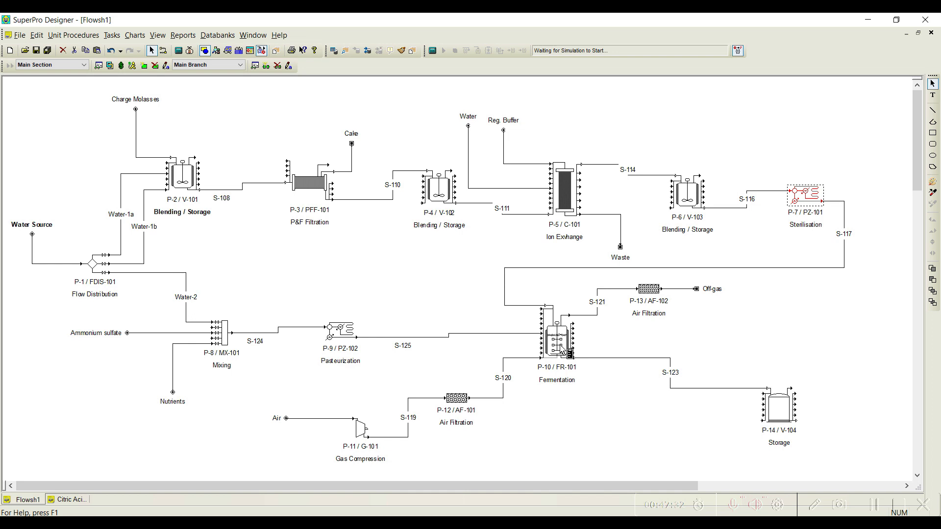
# Step: Specify the output flow of mixer P-8's MIX-1 operation as Defined by the Process (Downstream)
pyautogui.scroll(-1, 412, 272)
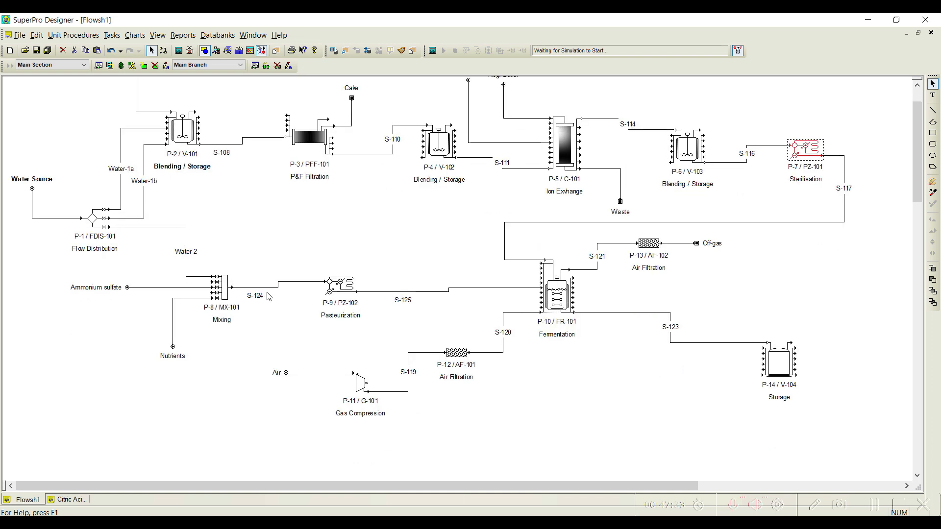
pyautogui.rightClick(221, 297)
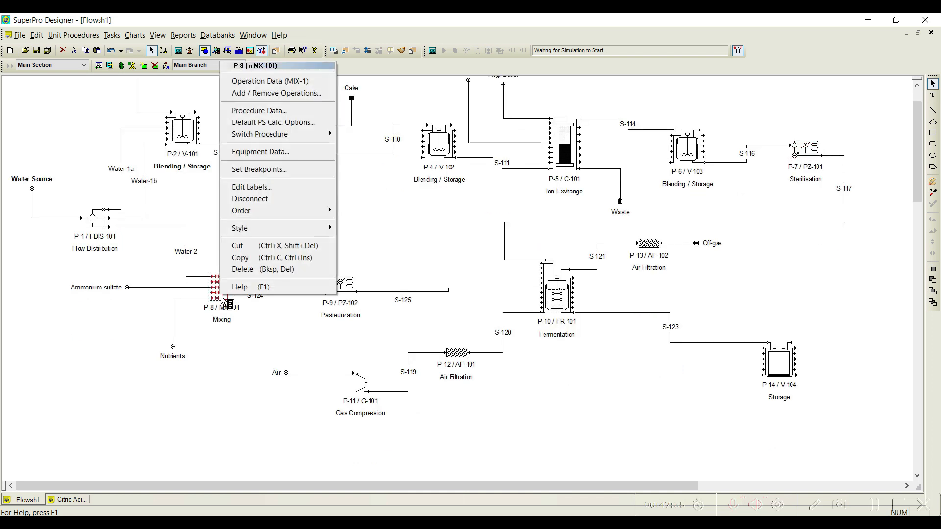
pyautogui.click(271, 82)
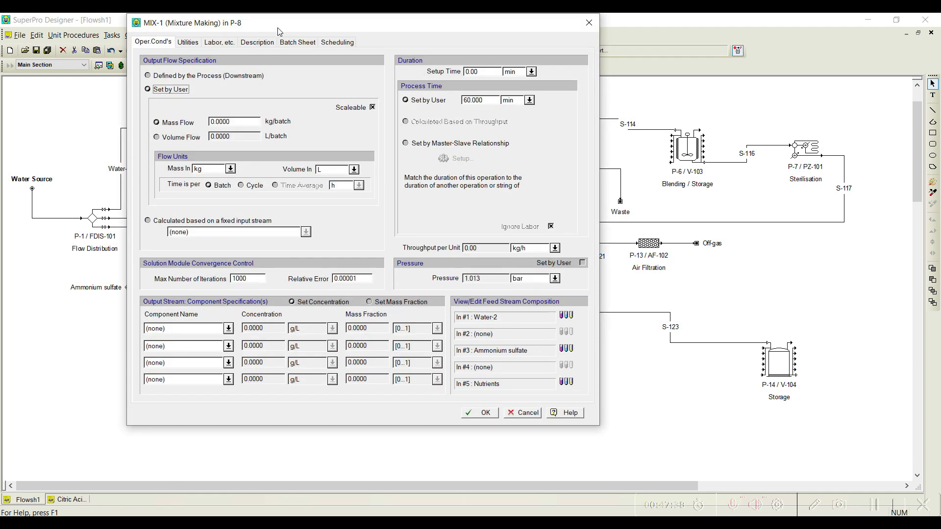
pyautogui.moveTo(277, 27); pyautogui.dragTo(466, 53)
pyautogui.moveTo(386, 39); pyautogui.dragTo(351, 26)
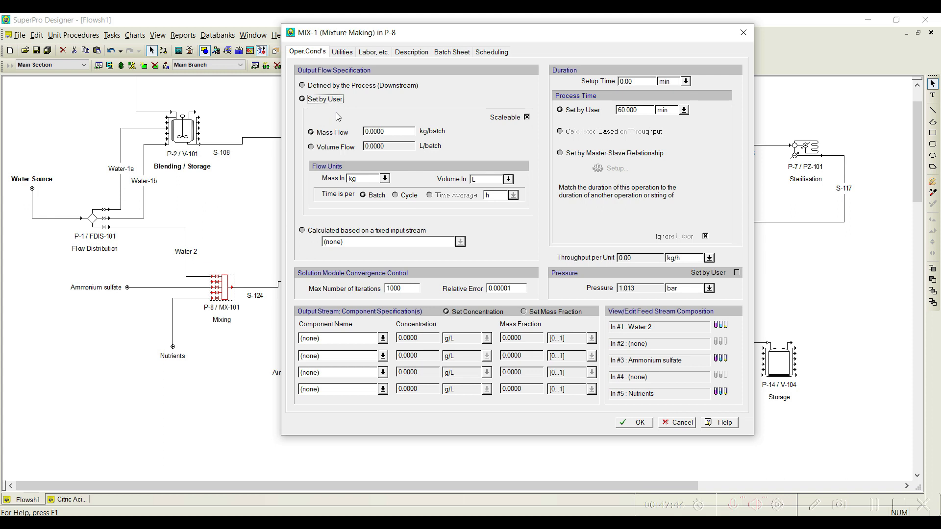
pyautogui.click(332, 86)
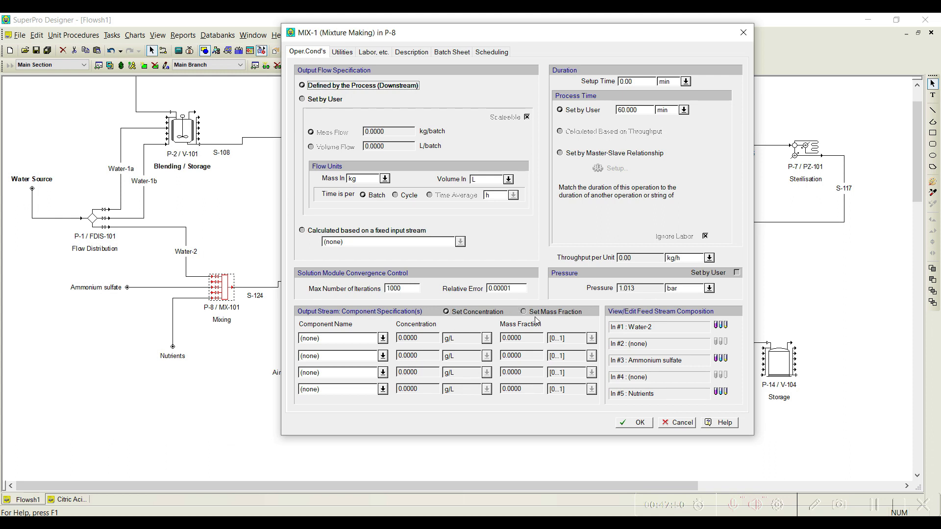
# Step: Choose Amm. Sulfate and Nutrients as the specified output stream components of P-8's mixing operation
pyautogui.click(383, 338)
pyautogui.click(342, 358)
pyautogui.click(382, 356)
pyautogui.scroll(-3, 383, 463)
pyautogui.click(337, 453)
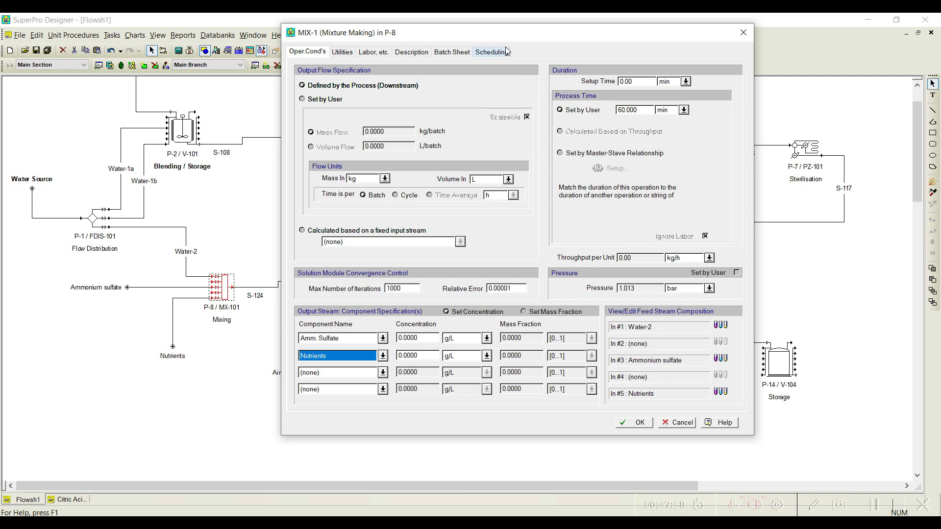
# Step: Specify P-8's output by mass fraction, with 0.0300 for Amm. Sulfate and 0.2000 for Nutrients
pyautogui.moveTo(512, 36); pyautogui.dragTo(391, 27)
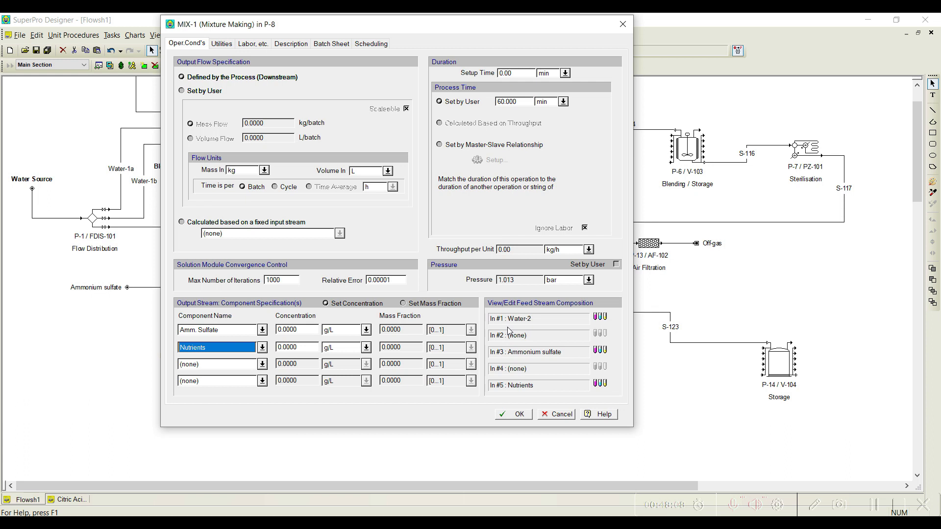
pyautogui.click(406, 303)
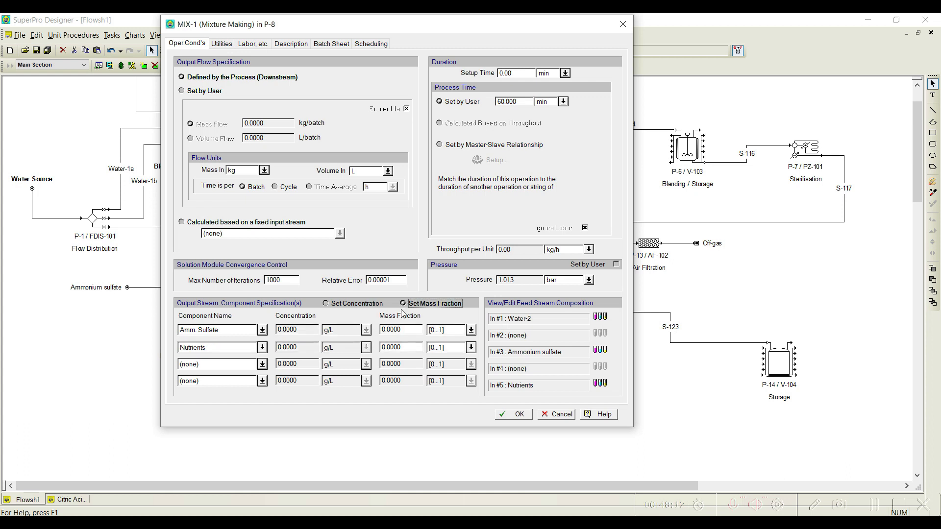
pyautogui.click(406, 331)
pyautogui.write('0')
pyautogui.click(410, 346)
pyautogui.write('0')
# Step: Add the Amm. Sulfate component to the composition of P-8's Ammonium sulfate feed stream
pyautogui.click(607, 352)
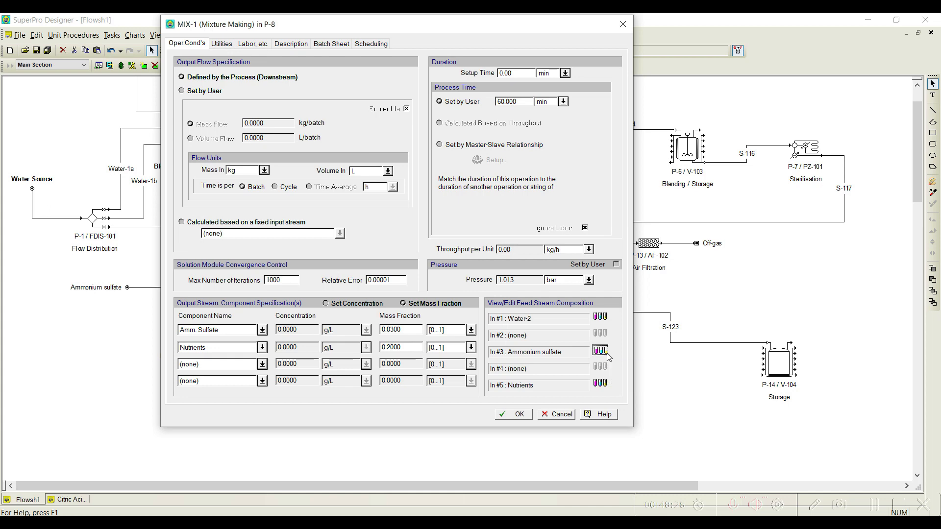
pyautogui.click(367, 228)
pyautogui.click(445, 223)
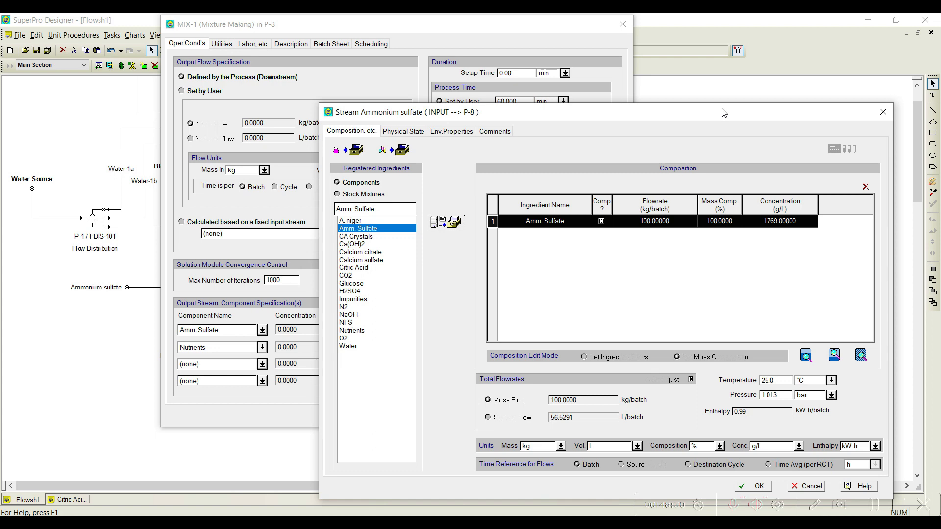
pyautogui.moveTo(724, 111); pyautogui.dragTo(572, 62)
pyautogui.click(606, 438)
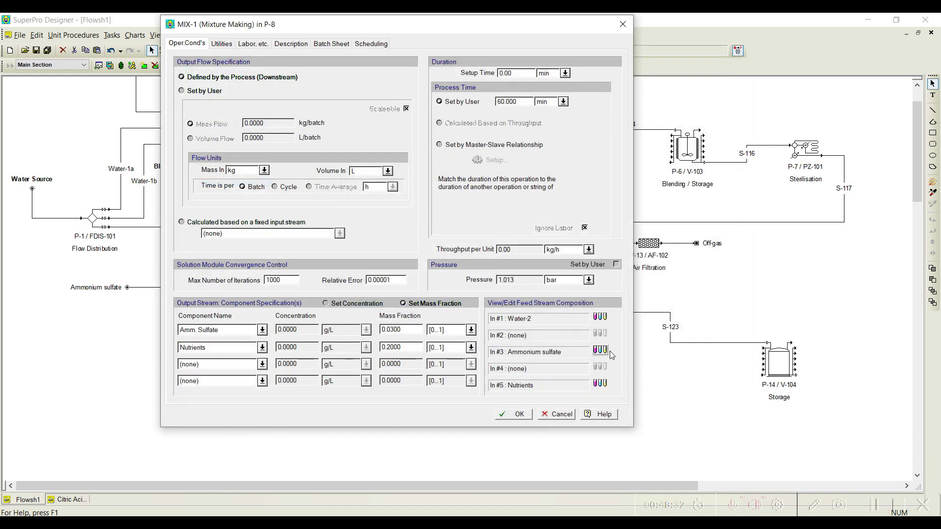
# Step: Check the Water-2 feed's composition, and add the Nutrients component to P-8's Nutrients feed stream
pyautogui.click(600, 317)
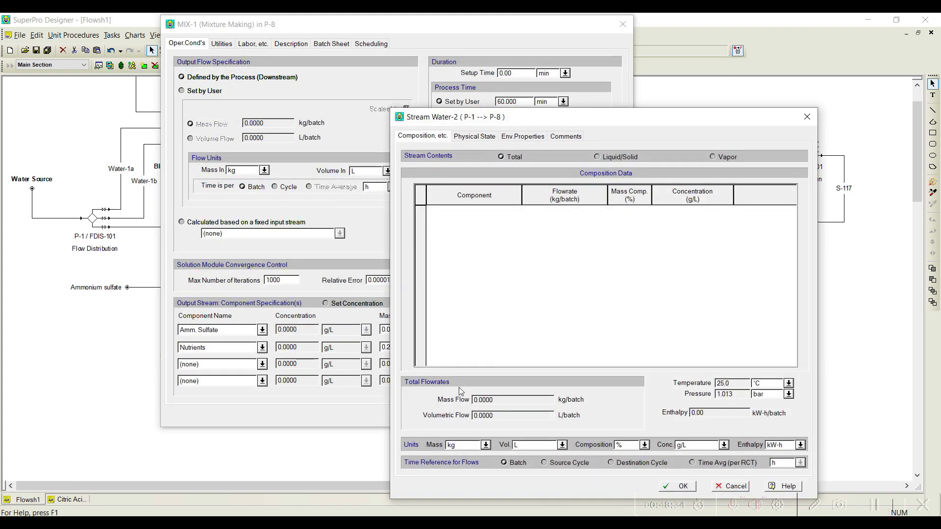
pyautogui.click(732, 486)
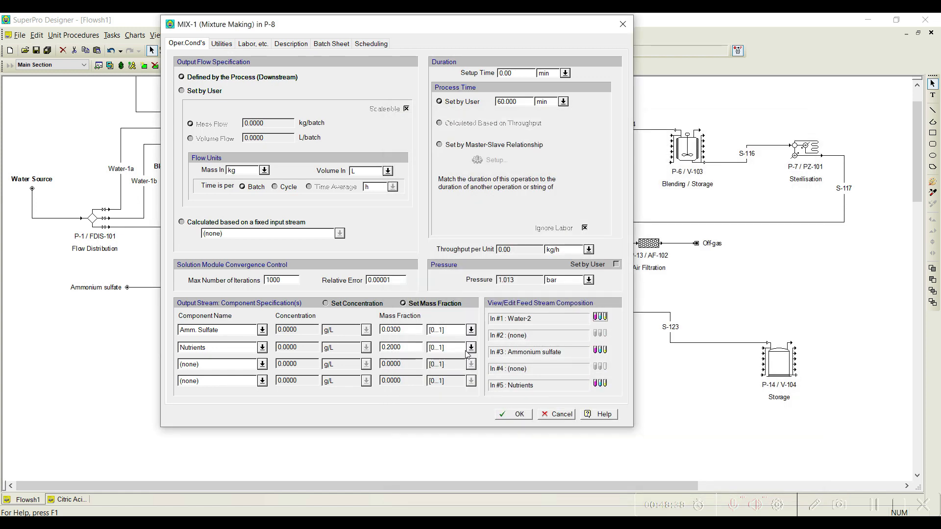
pyautogui.click(600, 383)
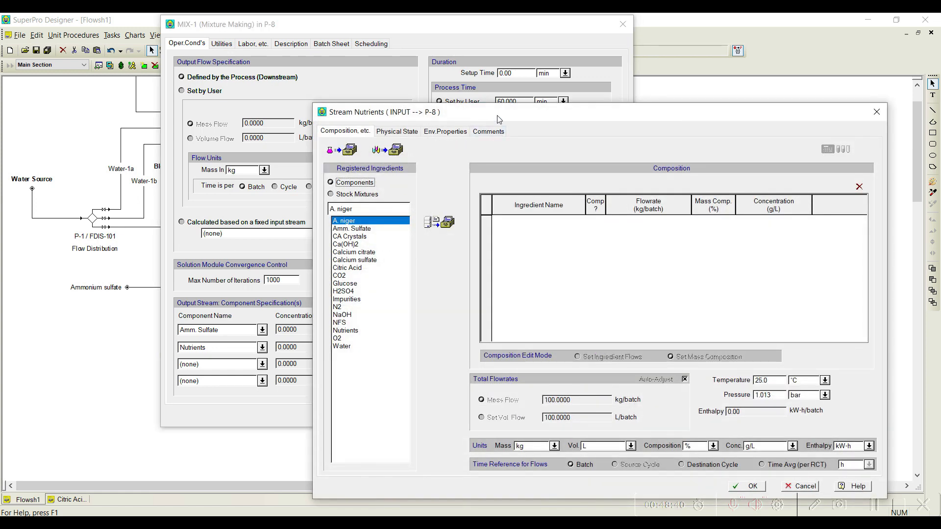
pyautogui.moveTo(496, 111); pyautogui.dragTo(449, 36)
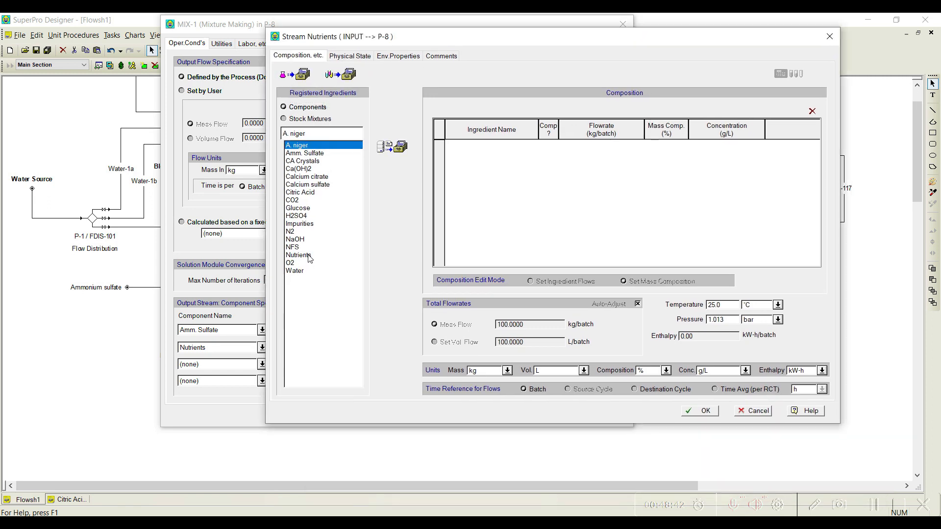
pyautogui.click(309, 256)
pyautogui.click(392, 147)
pyautogui.click(706, 411)
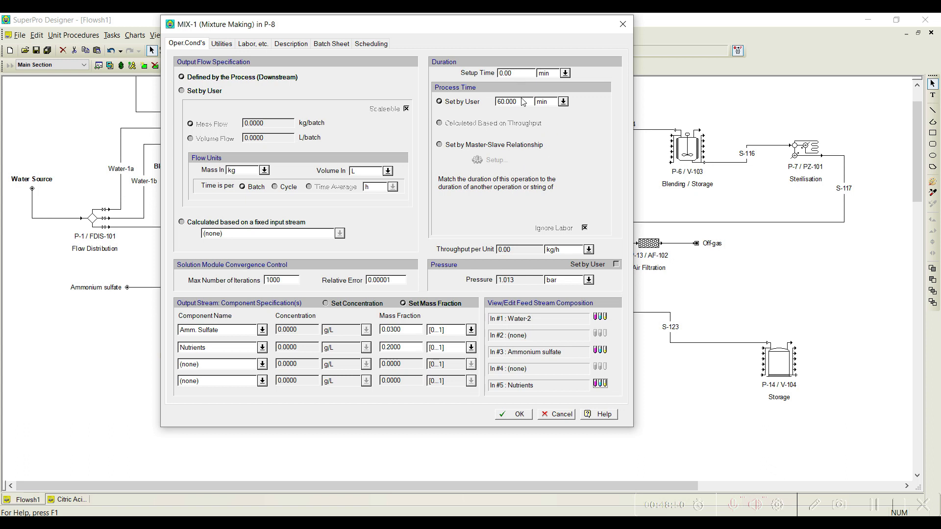
# Step: Set the flow units of P-8's mixing operation to MT for mass and m3 for volume, and accept the operation data
pyautogui.click(264, 170)
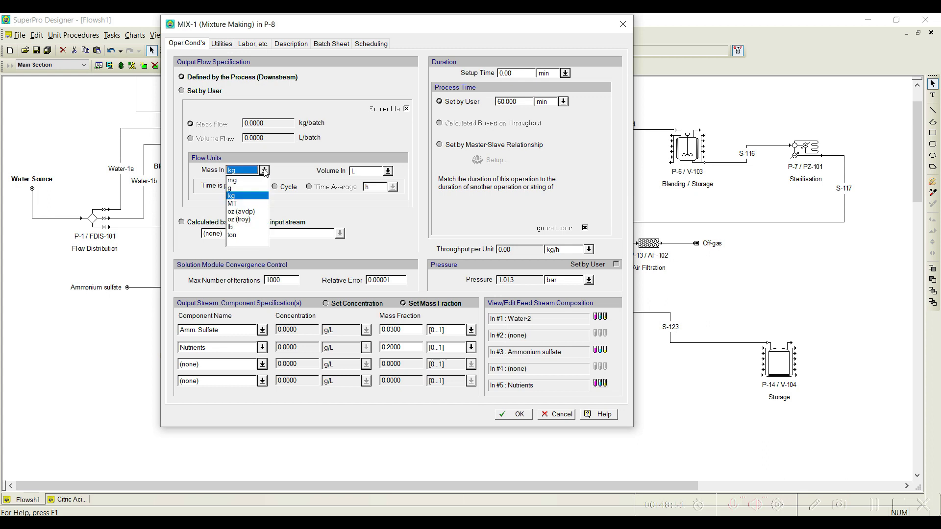
pyautogui.click(253, 204)
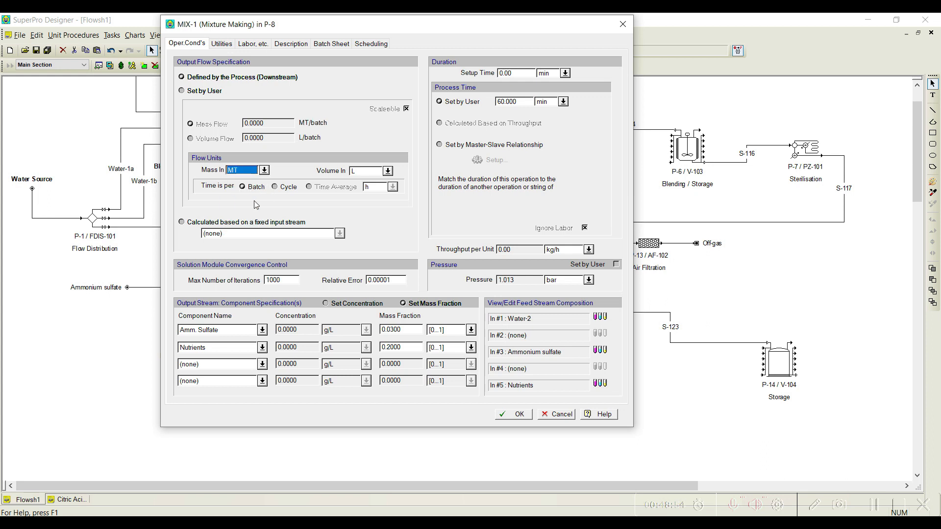
pyautogui.click(389, 170)
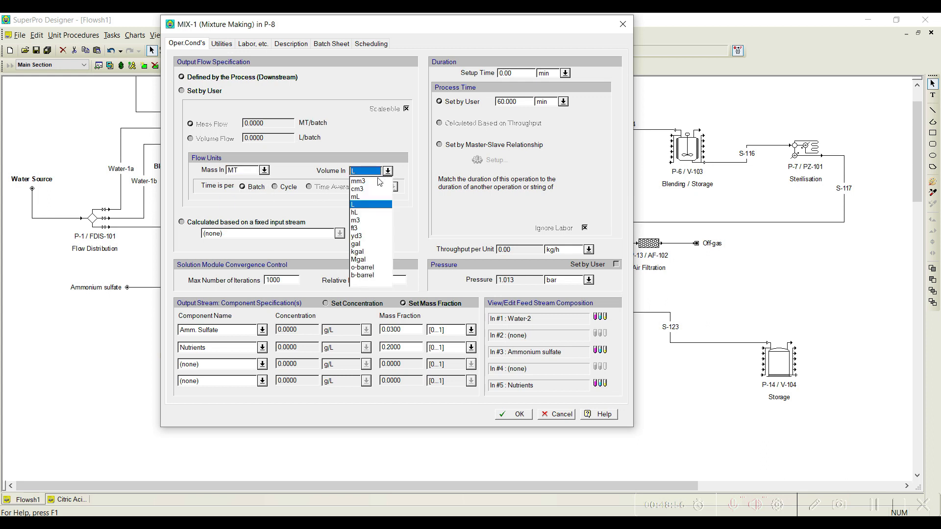
pyautogui.click(360, 220)
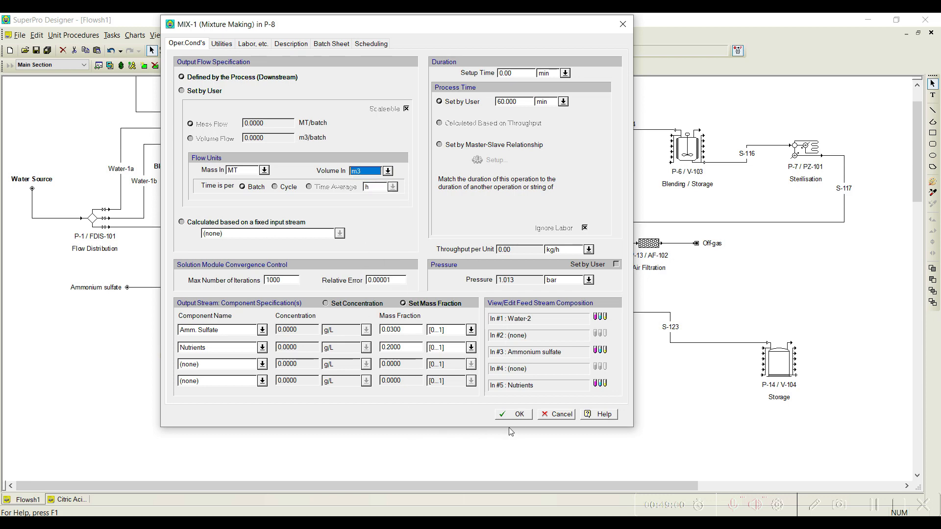
pyautogui.click(518, 415)
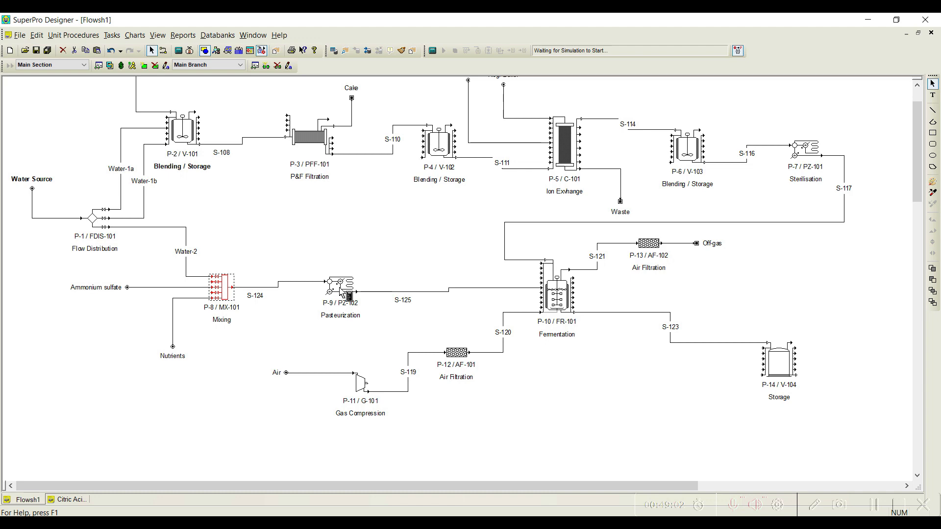
# Step: Set P-9's pasteurization temperature to 140 °C and its cooler exit temperature to 35 °C
pyautogui.rightClick(340, 287)
pyautogui.click(380, 307)
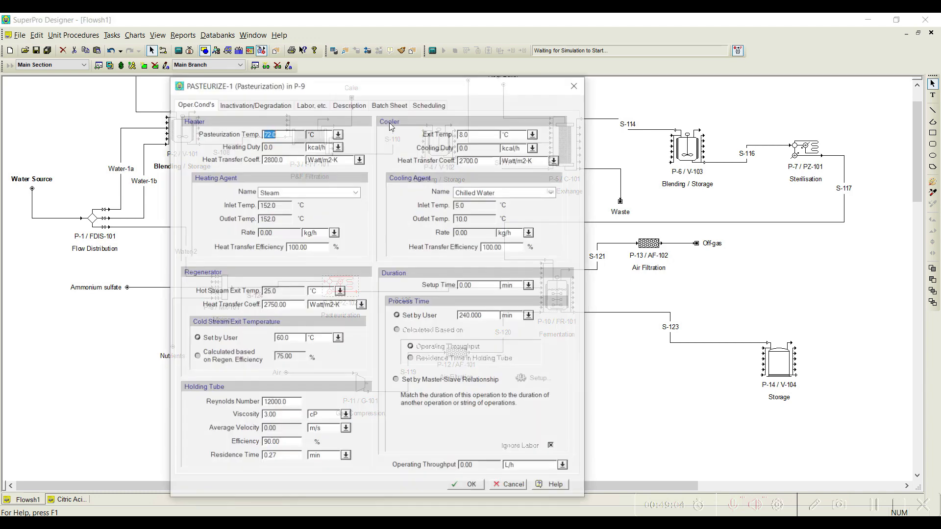
pyautogui.write('10')
pyautogui.write('4')
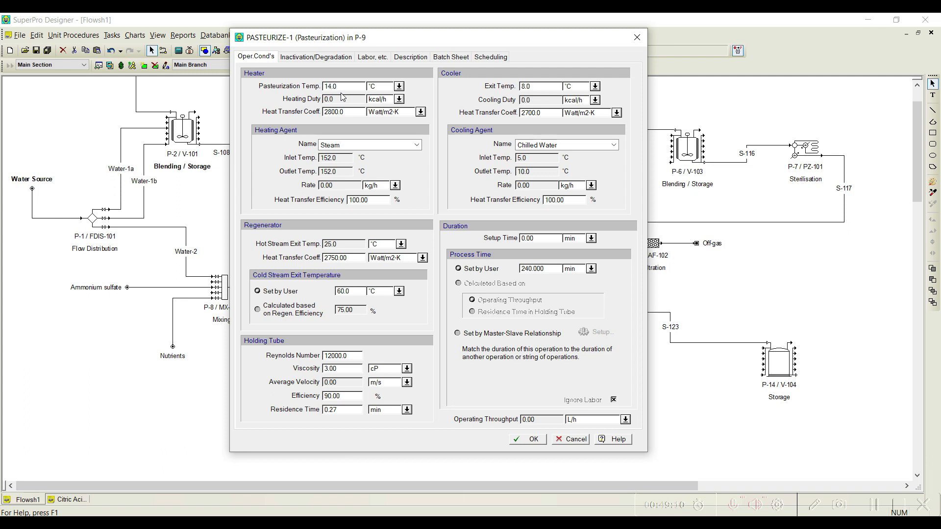
pyautogui.write('0')
pyautogui.doubleClick(541, 87)
pyautogui.write('35.0')
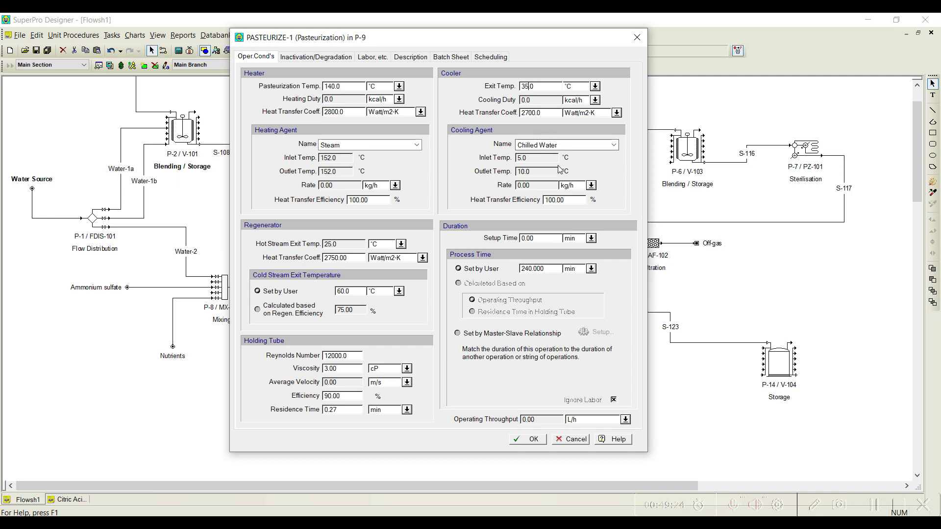
pyautogui.click(529, 441)
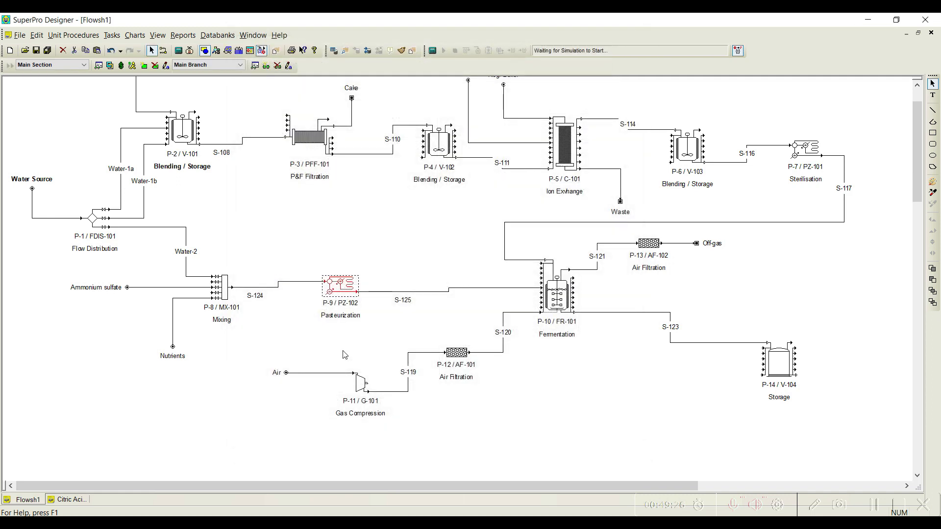
# Step: Add the Air stock mixture to the Air input stream of P-11 and turn on auto-adjust for its total flowrate
pyautogui.doubleClick(327, 374)
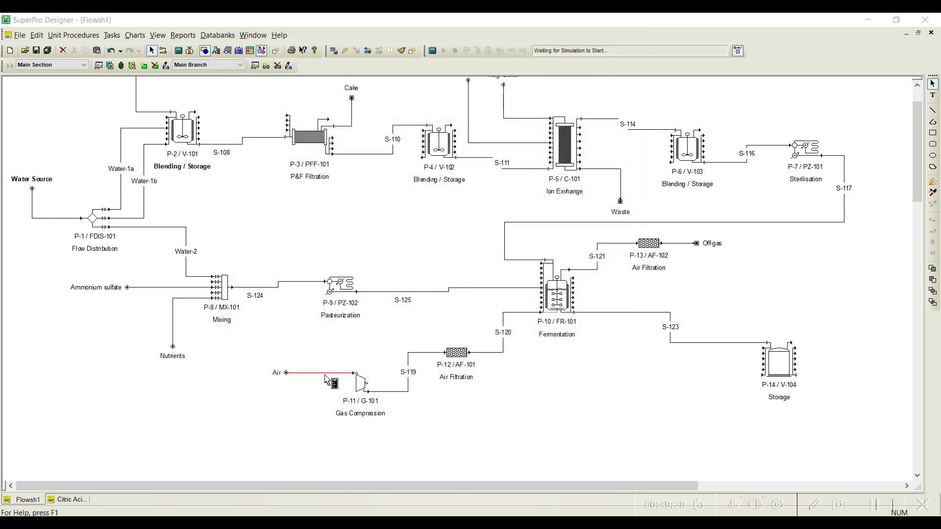
pyautogui.click(77, 195)
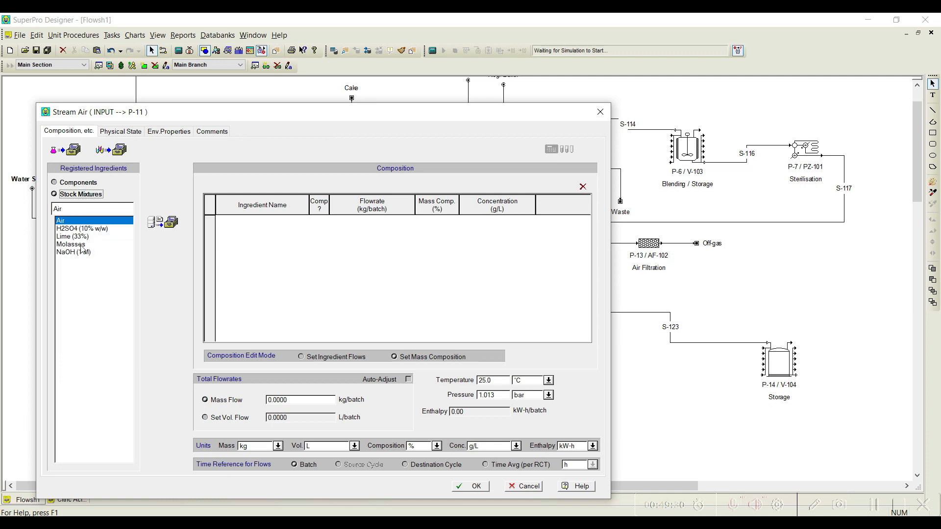
pyautogui.click(161, 224)
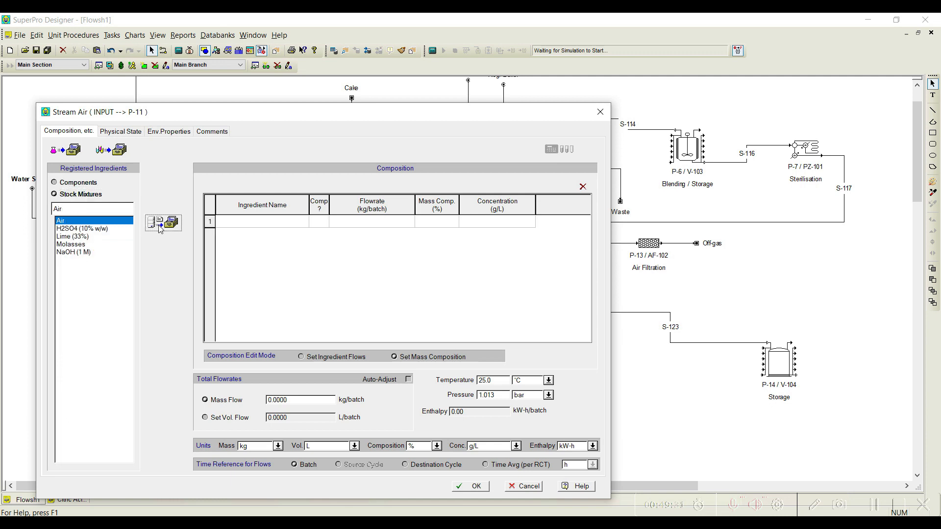
pyautogui.click(409, 381)
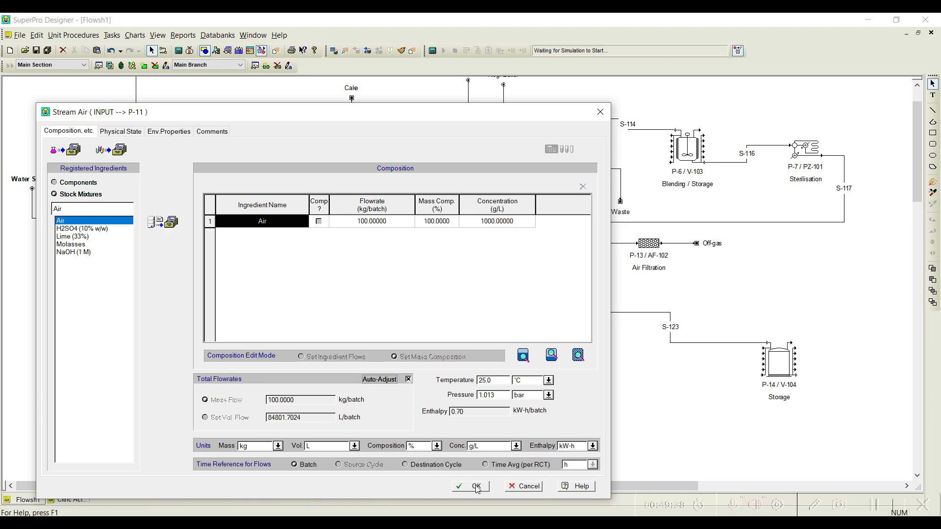
pyautogui.click(473, 486)
# Step: Set the pressure change of P-11's COMPRESS-1 operation to 2 bar
pyautogui.rightClick(362, 385)
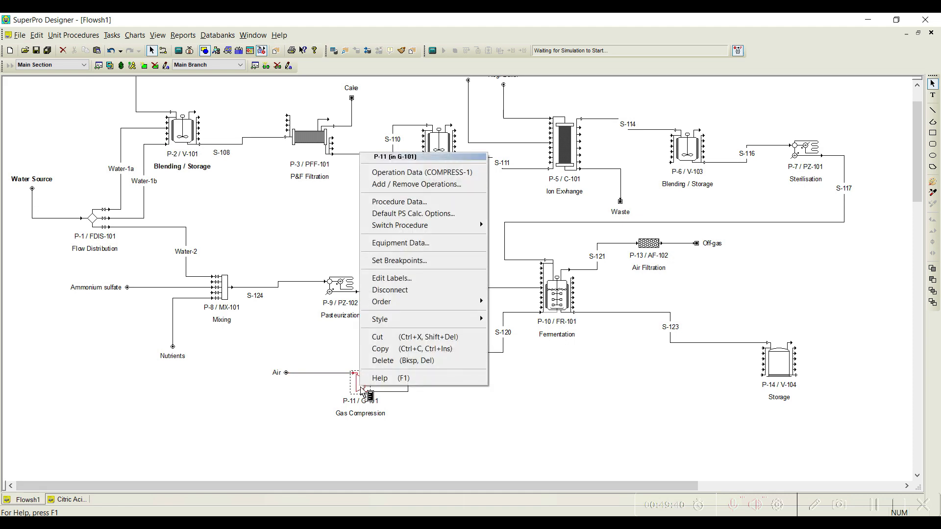
pyautogui.click(411, 173)
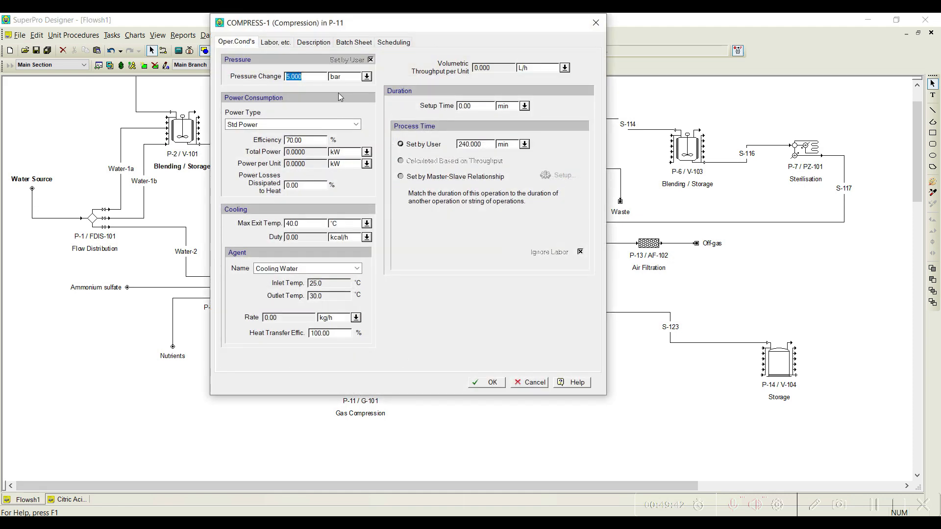
pyautogui.write('2')
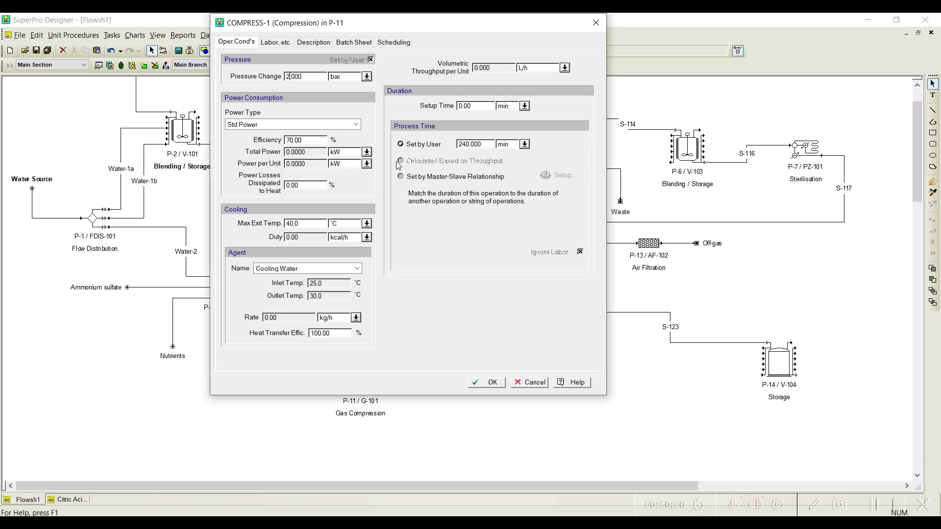
# Step: Accept the compression data of P-11, and accept P-12's air filtration operation with its default settings
pyautogui.click(314, 76)
pyautogui.click(492, 382)
pyautogui.rightClick(458, 358)
pyautogui.click(510, 155)
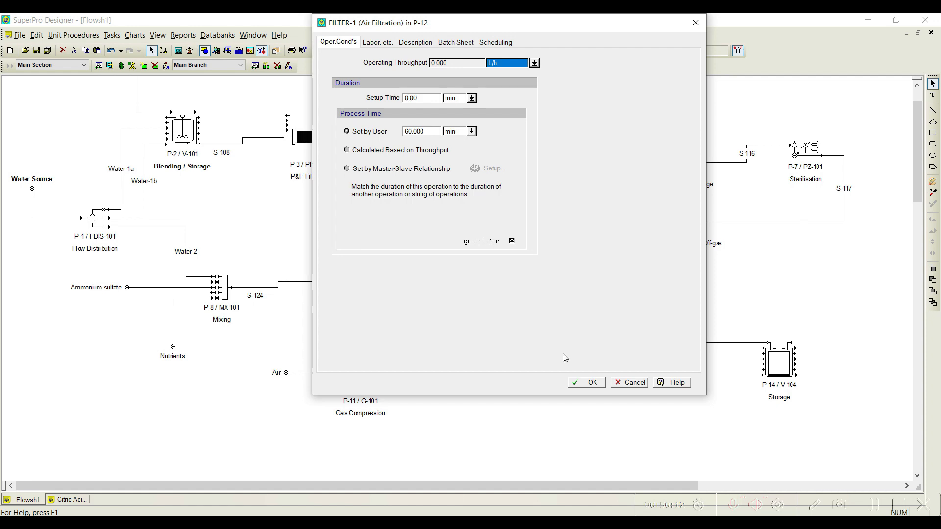
pyautogui.click(587, 382)
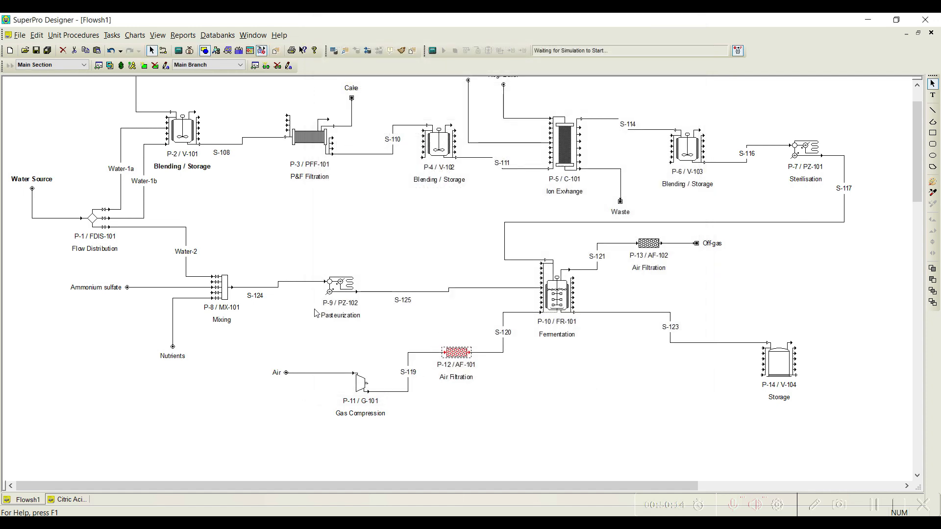
# Step: Open the operation data of air filter P-13 and accept its default filtration settings
pyautogui.rightClick(657, 249)
pyautogui.click(681, 260)
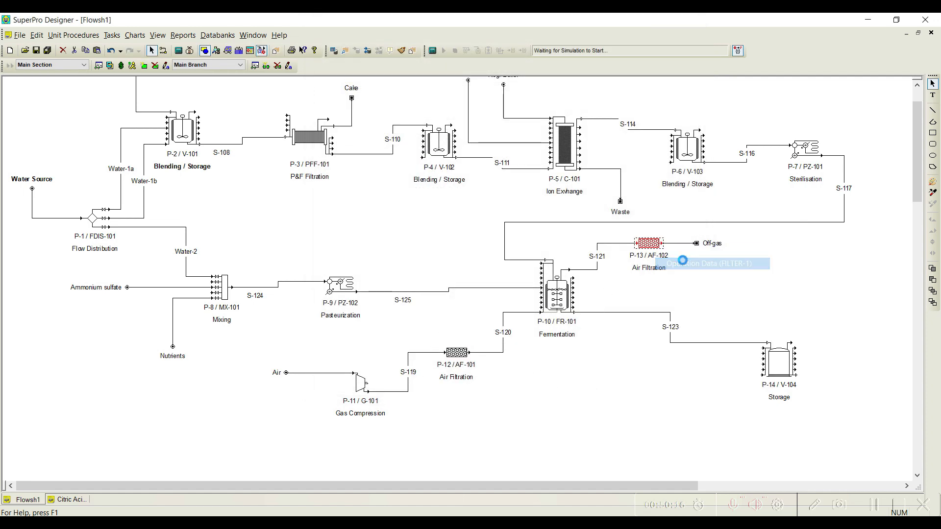
pyautogui.moveTo(598, 79); pyautogui.dragTo(482, 73)
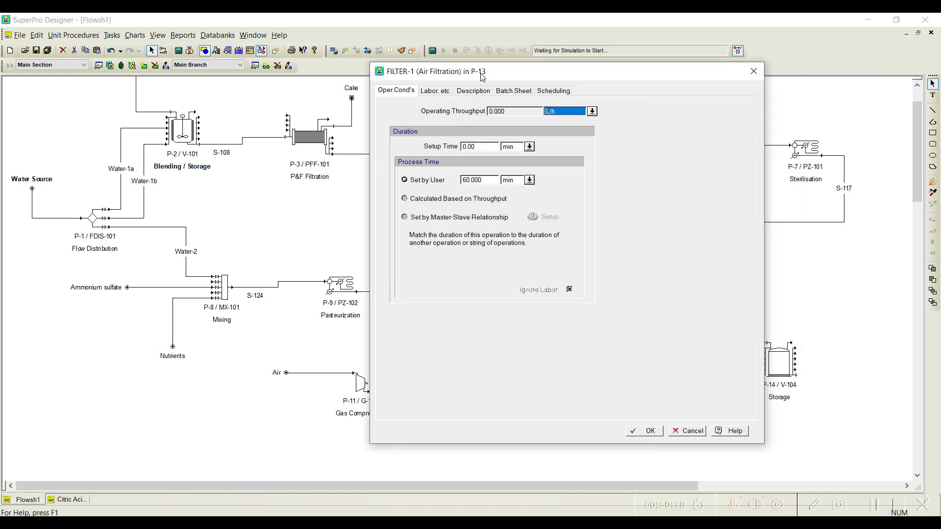
pyautogui.click(650, 433)
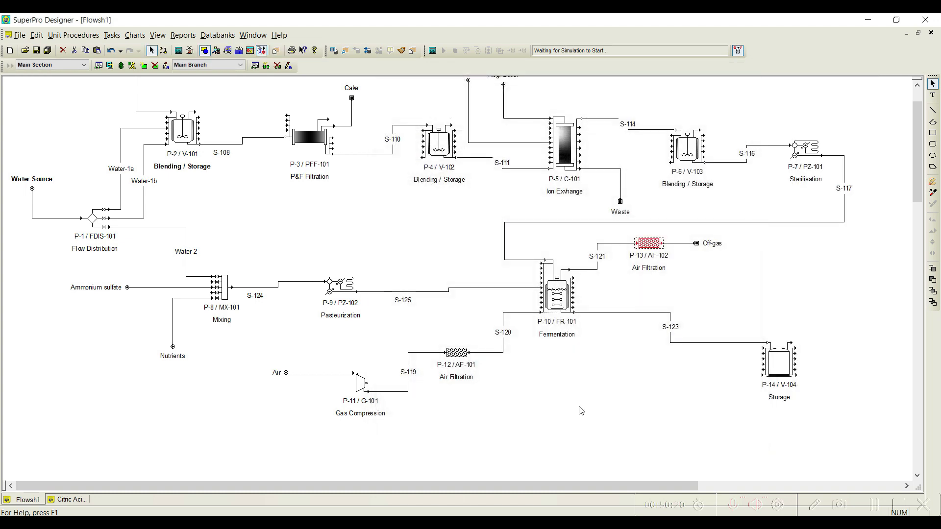
# Step: Add Transfer In and Pull In operations to the operation sequence of fermentation procedure P-10
pyautogui.rightClick(565, 302)
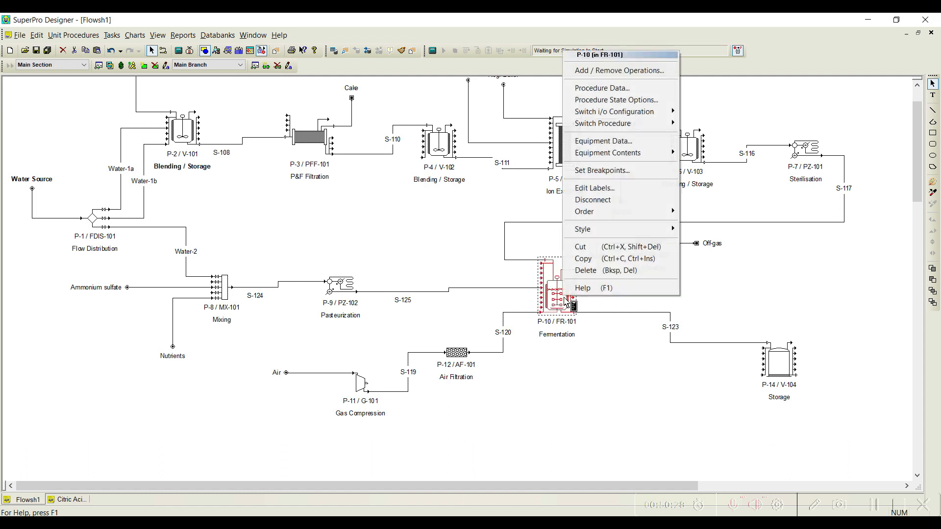
pyautogui.click(632, 70)
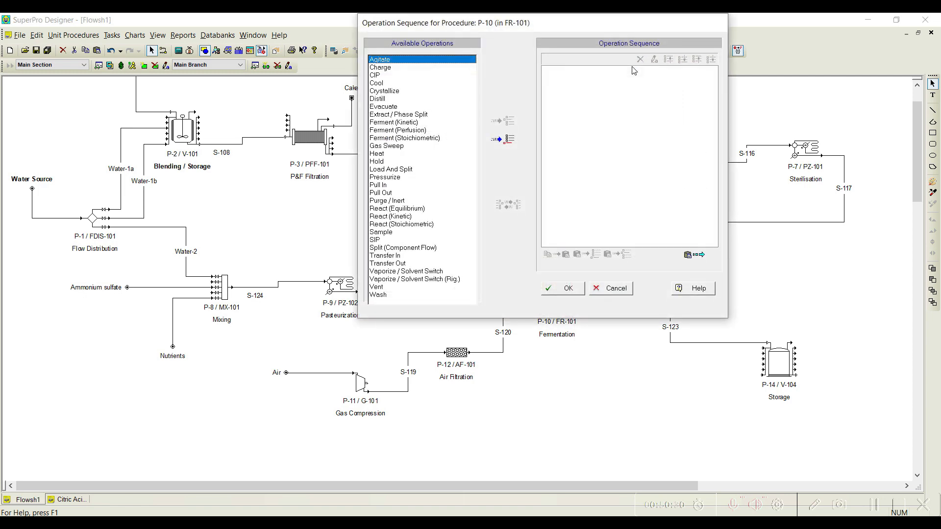
pyautogui.moveTo(581, 23); pyautogui.dragTo(352, 74)
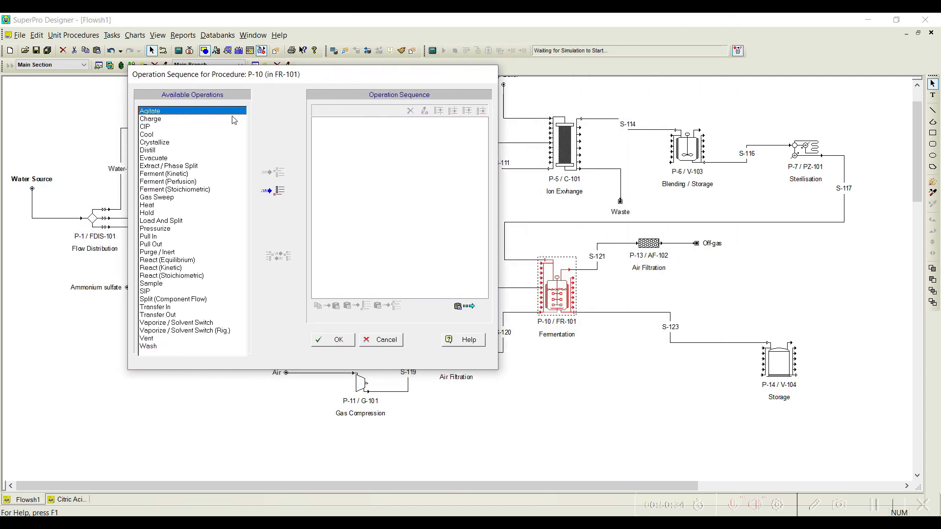
pyautogui.click(170, 307)
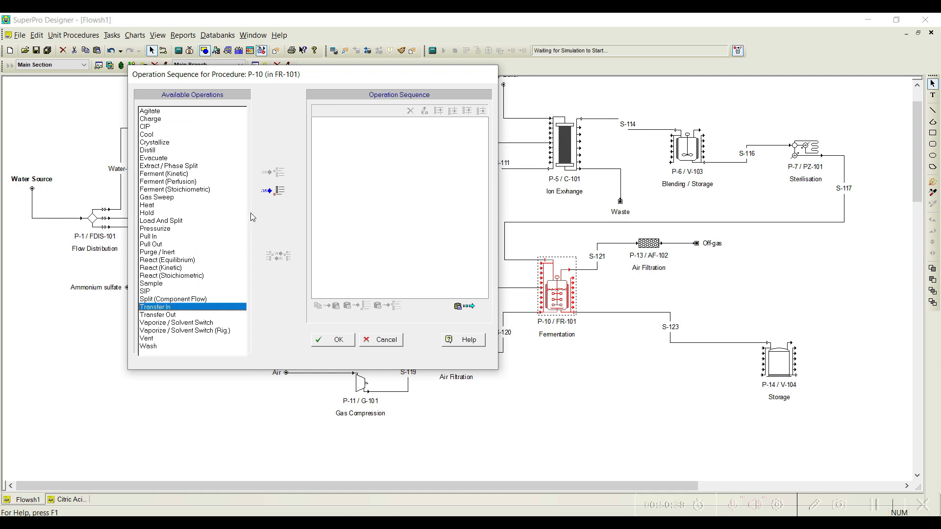
pyautogui.click(275, 193)
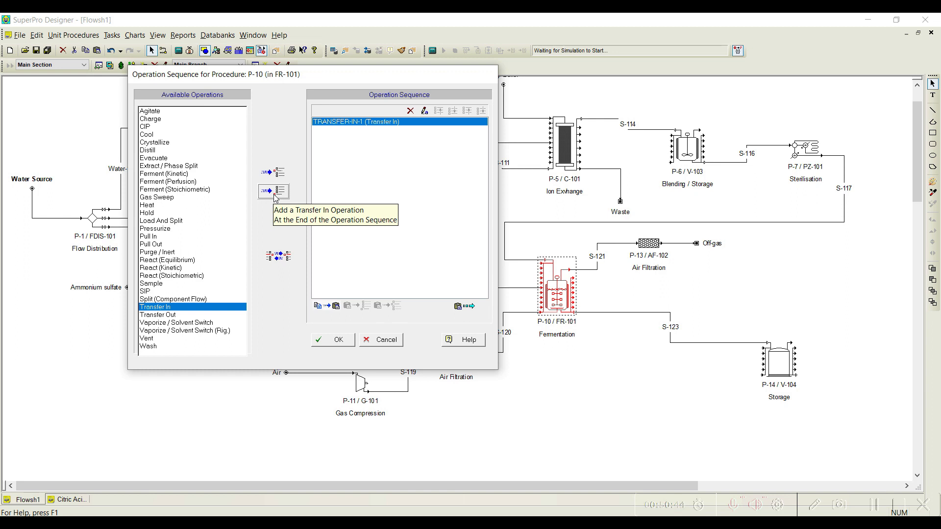
pyautogui.moveTo(297, 74); pyautogui.dragTo(594, 69)
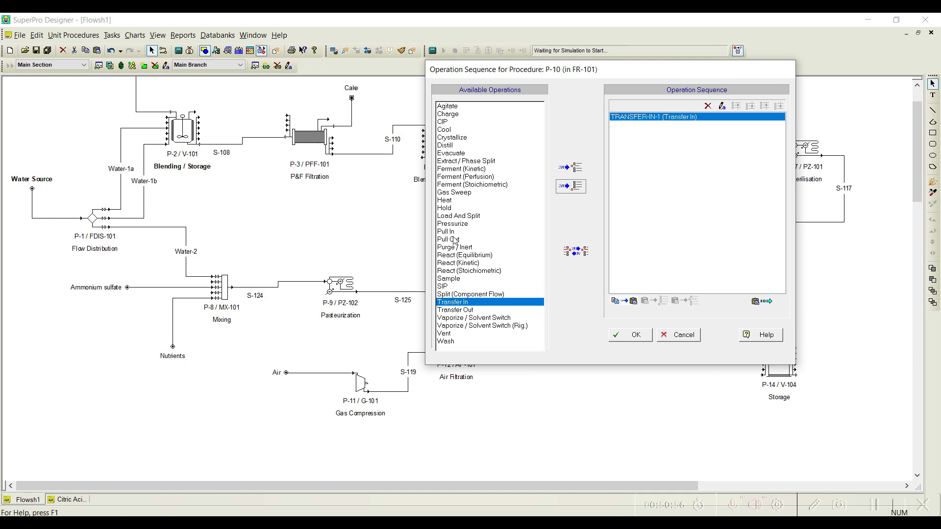
pyautogui.click(453, 232)
pyautogui.click(574, 189)
# Step: Append Hold and Ferment (Stoichiometric) operations to the end of P-10's operation sequence
pyautogui.moveTo(633, 71); pyautogui.dragTo(439, 58)
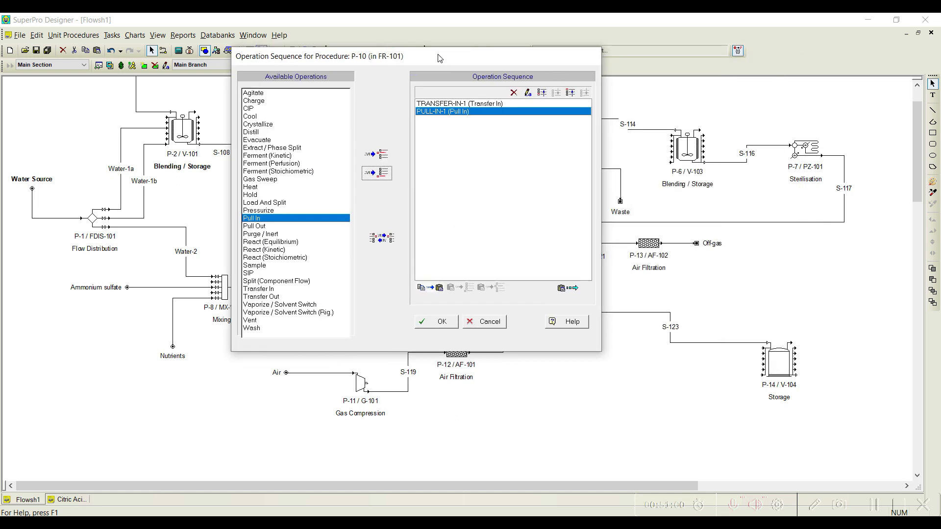
pyautogui.click(272, 195)
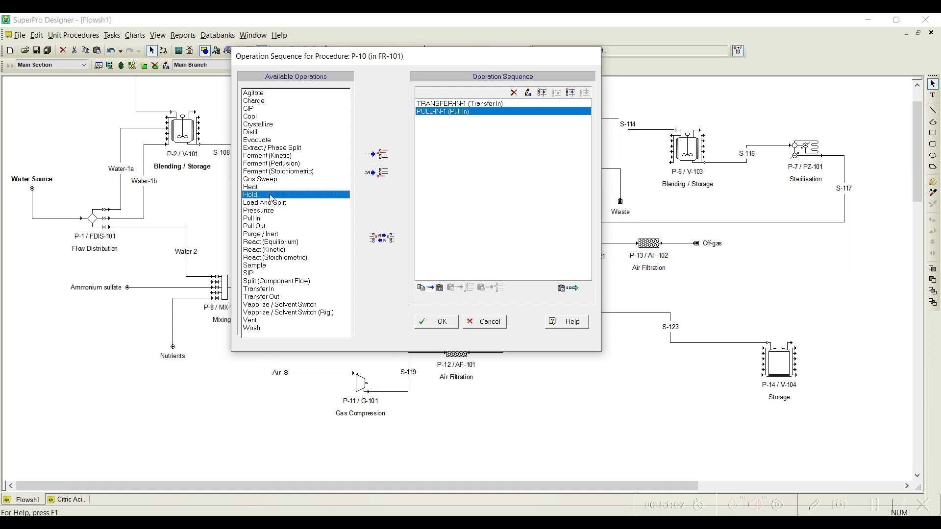
pyautogui.click(379, 174)
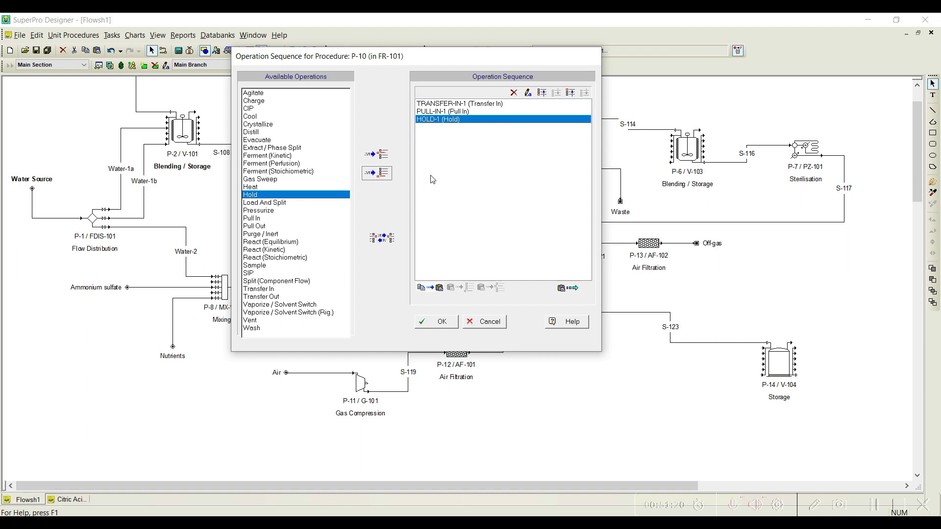
pyautogui.click(283, 172)
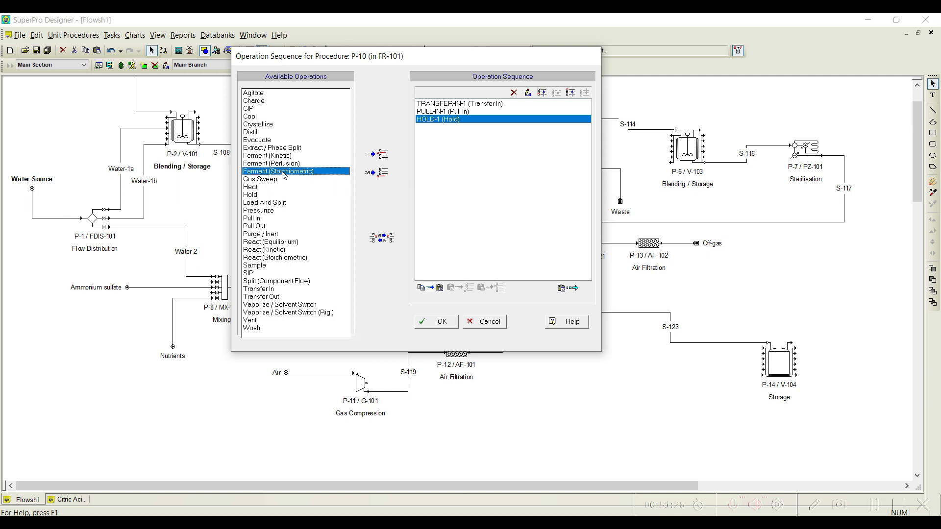
pyautogui.click(383, 173)
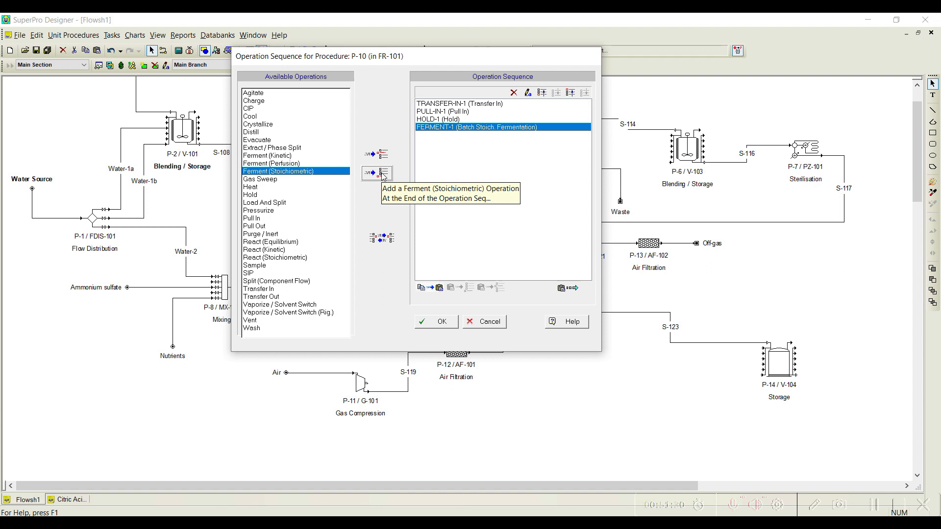
# Step: Append Transfer Out and CIP operations to P-10's sequence and accept the operation list
pyautogui.click(275, 297)
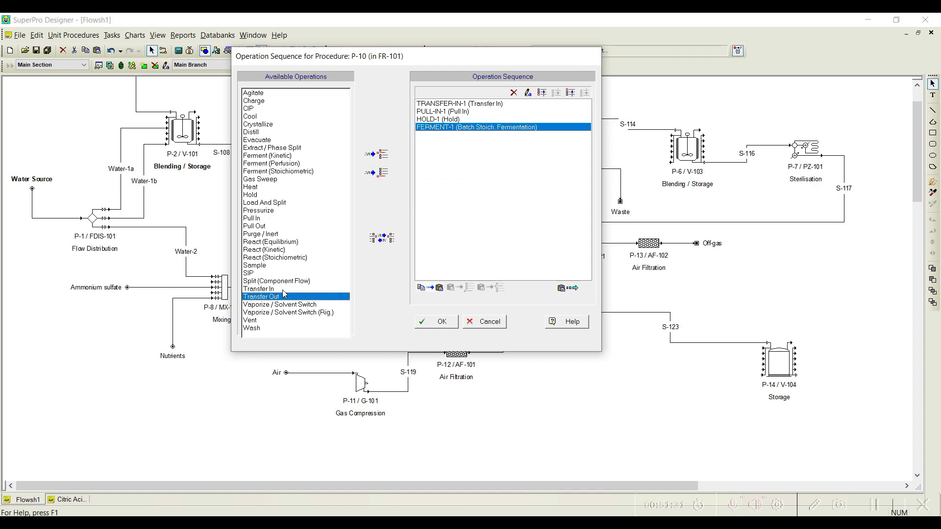
pyautogui.click(385, 173)
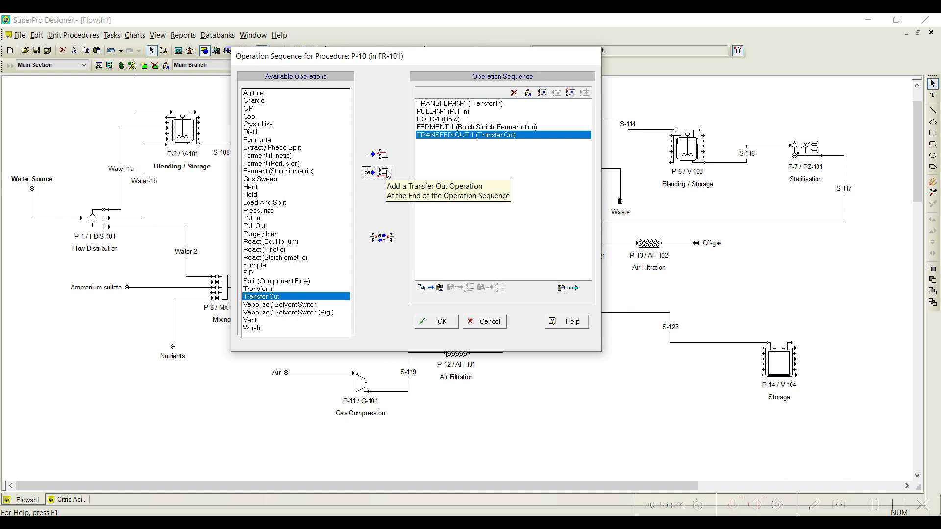
pyautogui.click(248, 108)
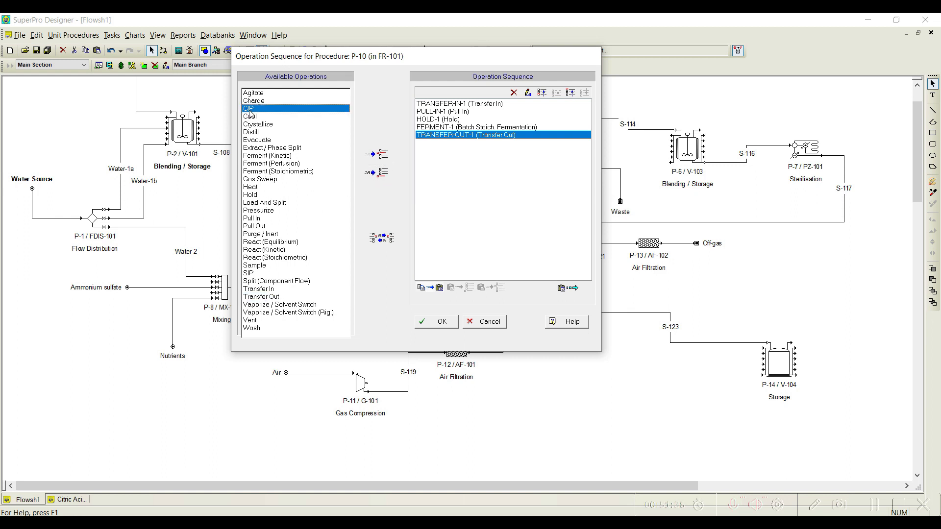
pyautogui.click(381, 177)
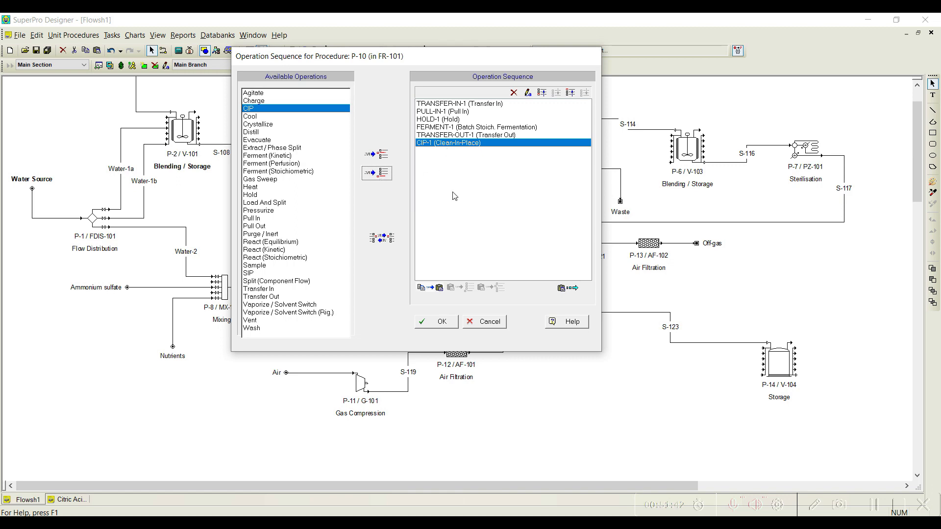
pyautogui.click(447, 321)
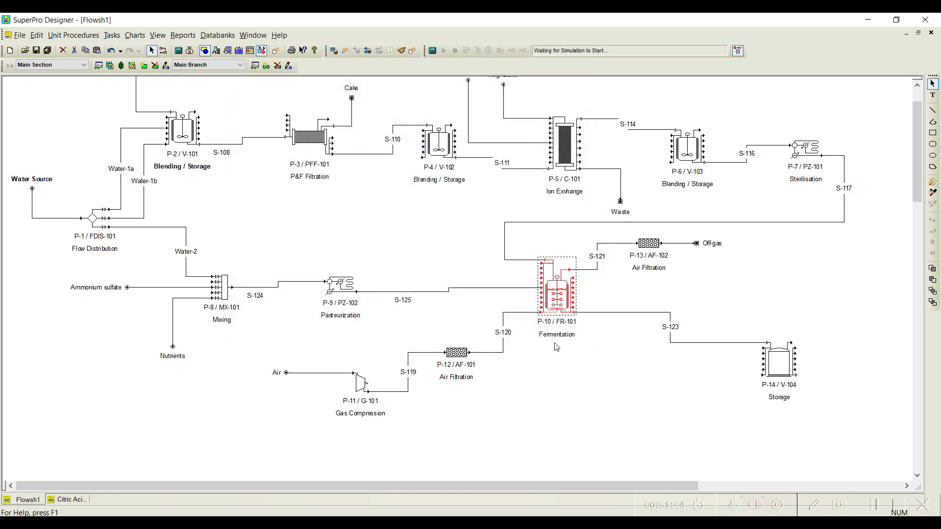
# Step: Set P-10's TRANSFER-IN-1 operation to transfer in using inlet stream In #1: S-117
pyautogui.rightClick(571, 289)
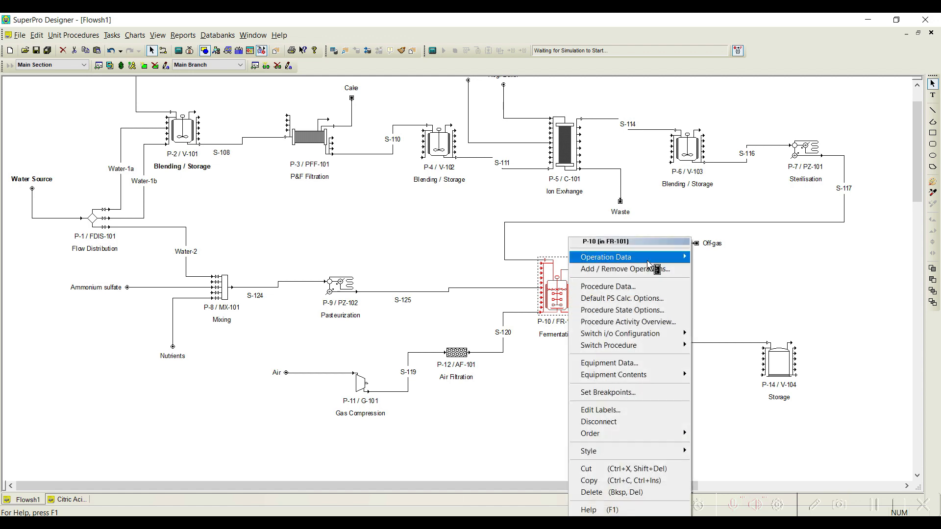
pyautogui.click(704, 258)
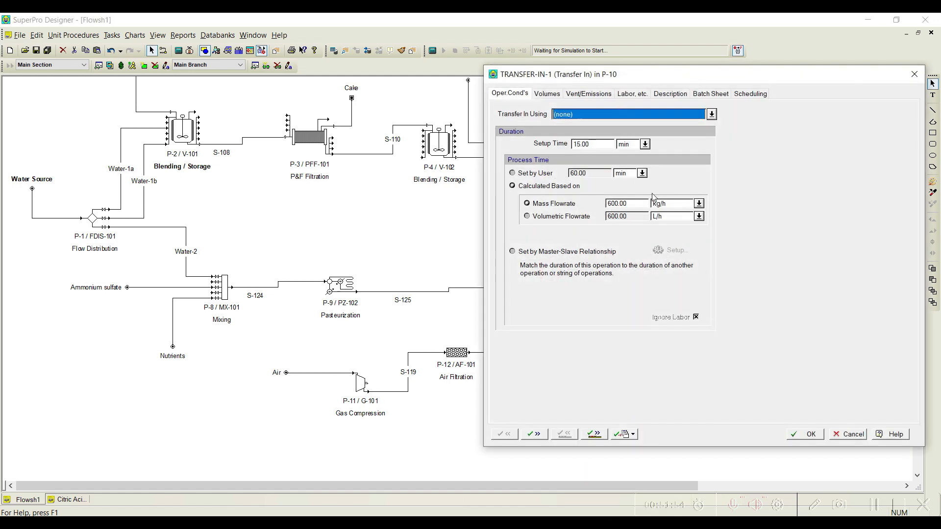
pyautogui.moveTo(637, 77); pyautogui.dragTo(289, 49)
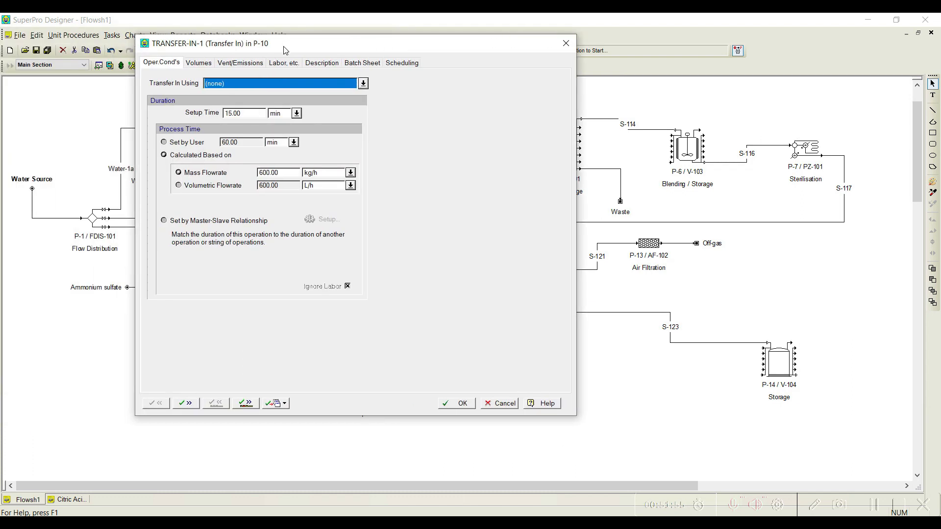
pyautogui.click(363, 83)
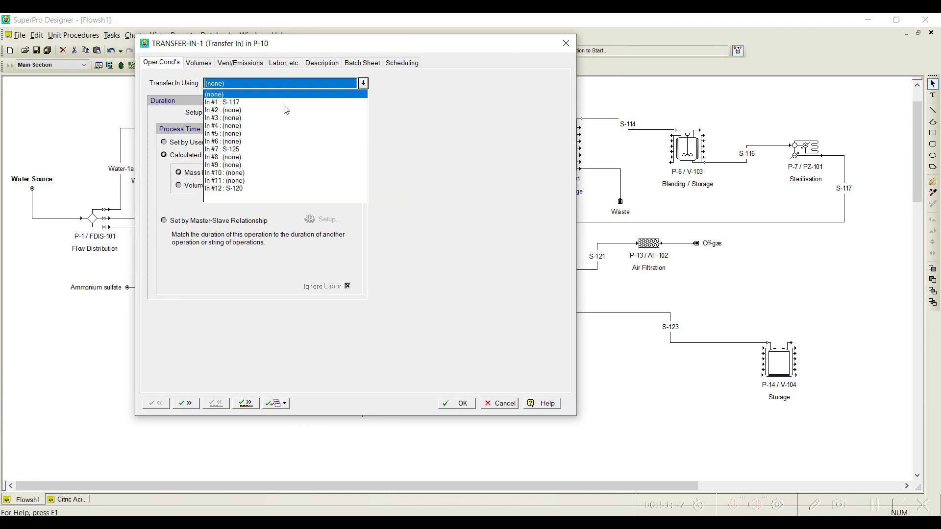
pyautogui.click(249, 103)
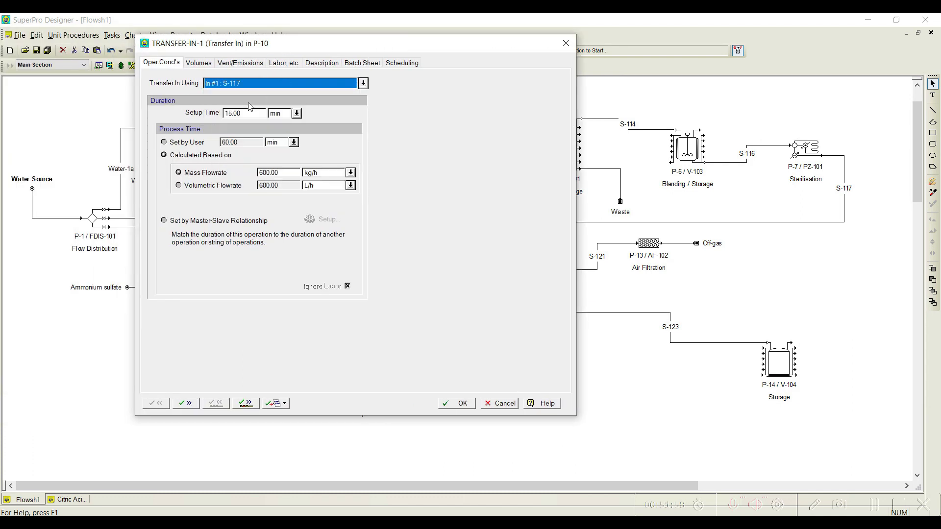
# Step: Match TRANSFER-IN-1's duration to PASTEURIZE-1 in P-7 through a master-slave relationship, and accept it to continue to the following operation
pyautogui.click(222, 225)
pyautogui.click(333, 222)
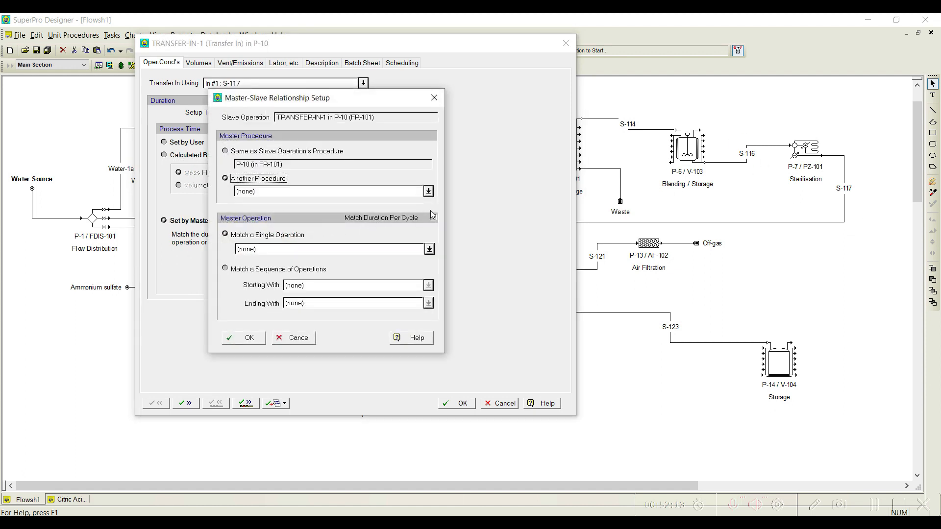
pyautogui.click(428, 191)
pyautogui.click(319, 261)
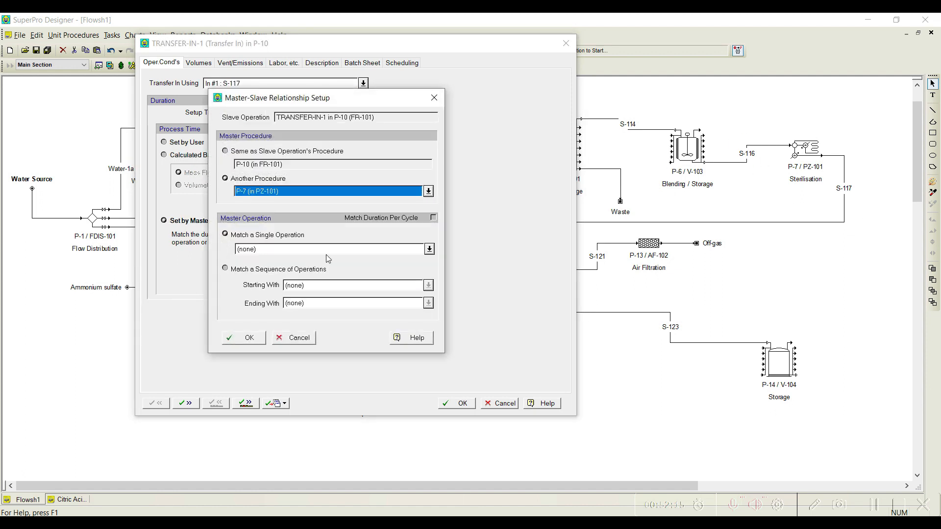
pyautogui.click(430, 249)
pyautogui.click(308, 269)
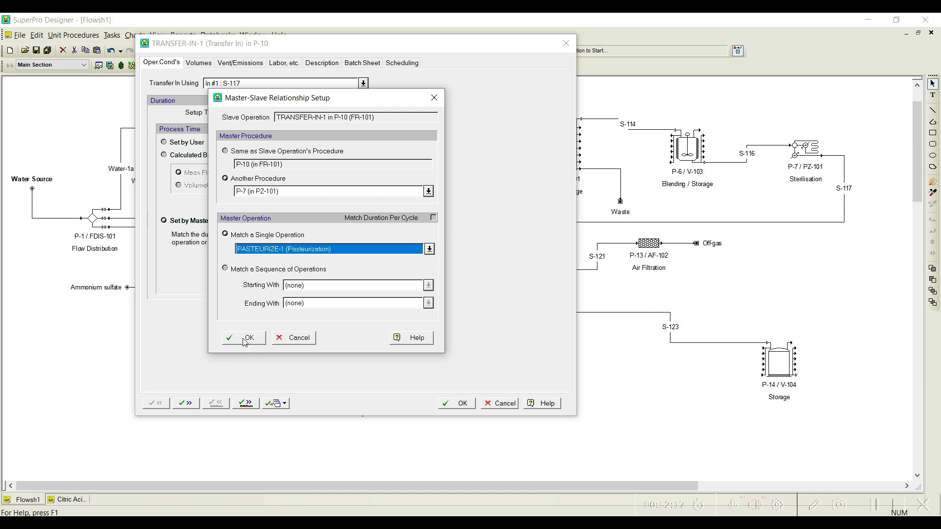
pyautogui.click(245, 339)
pyautogui.click(246, 404)
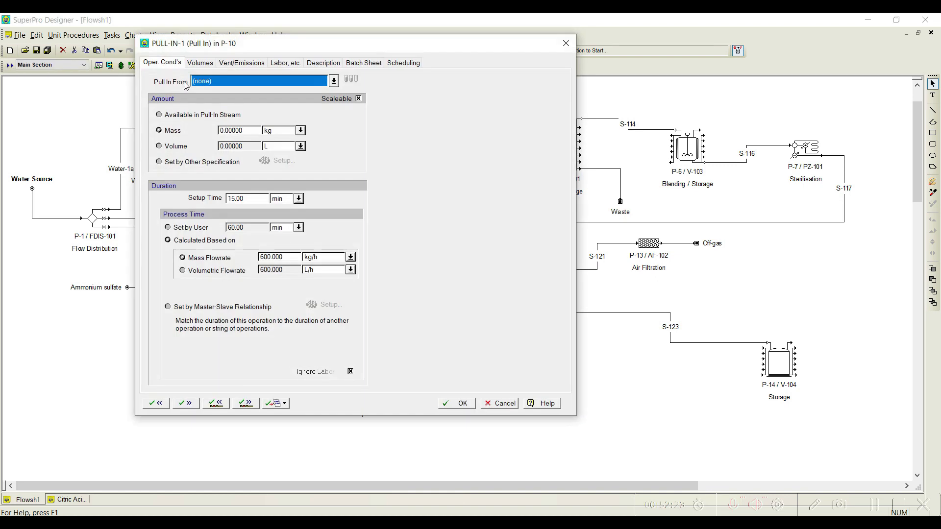
# Step: Set P-10's PULL-IN-1 operation to pull in from inlet stream In #7: S-125
pyautogui.moveTo(249, 39); pyautogui.dragTo(519, 43)
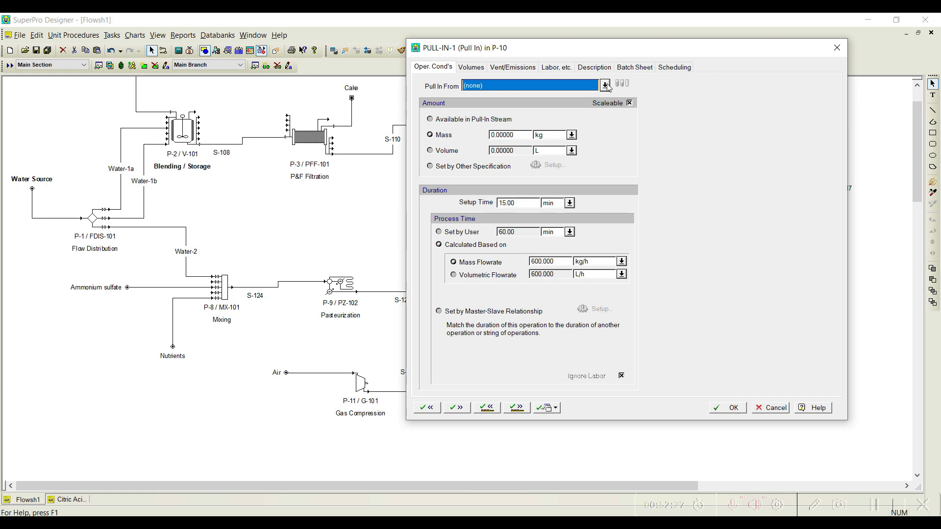
pyautogui.click(606, 86)
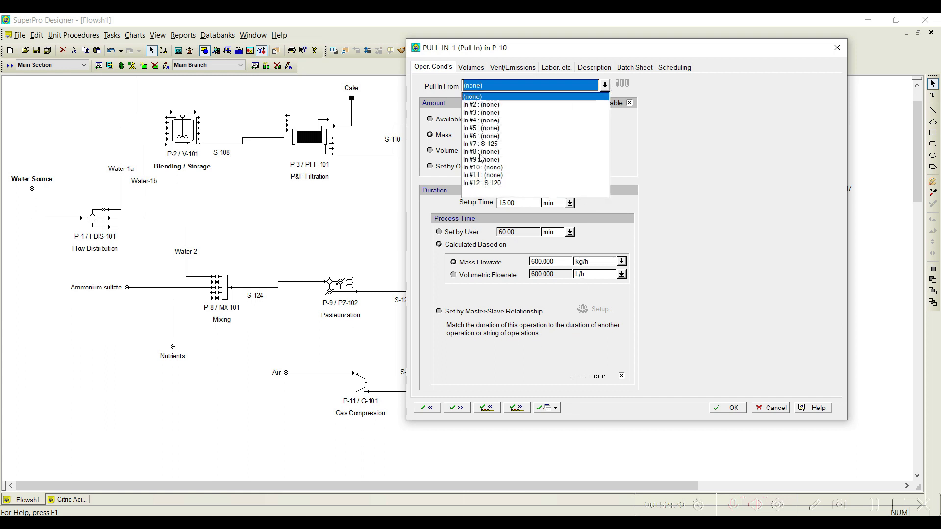
pyautogui.moveTo(486, 49); pyautogui.dragTo(264, 32)
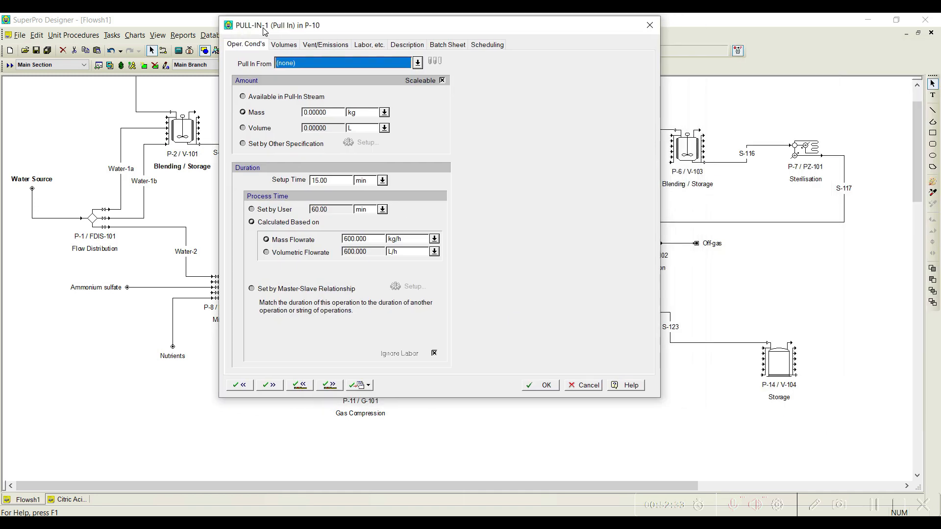
pyautogui.click(417, 63)
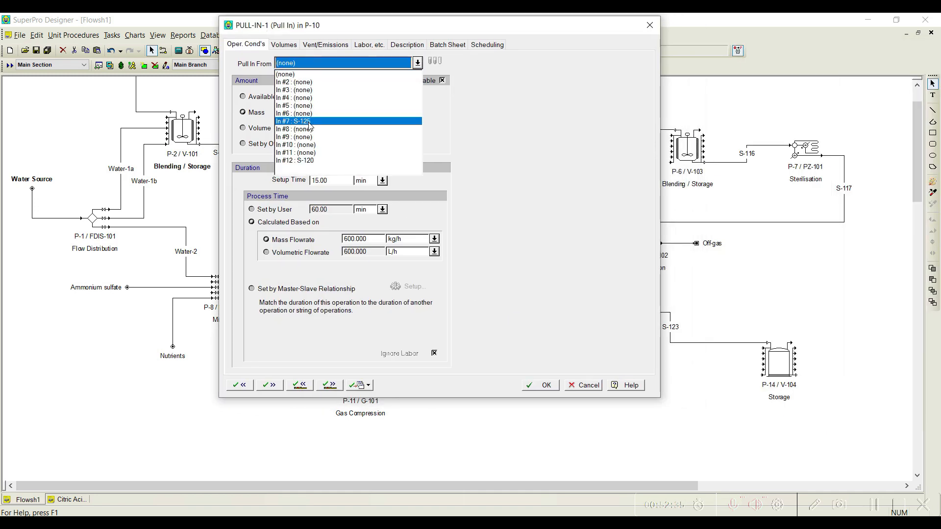
pyautogui.click(310, 123)
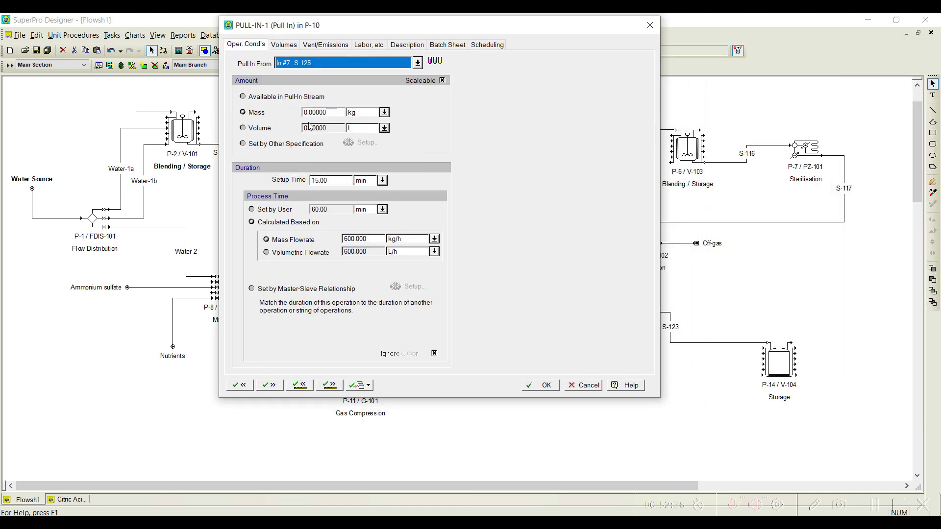
# Step: Specify PULL-IN-1's amount through another specification, using a mass ratio of total added amount to total initial amount
pyautogui.click(273, 144)
pyautogui.click(351, 143)
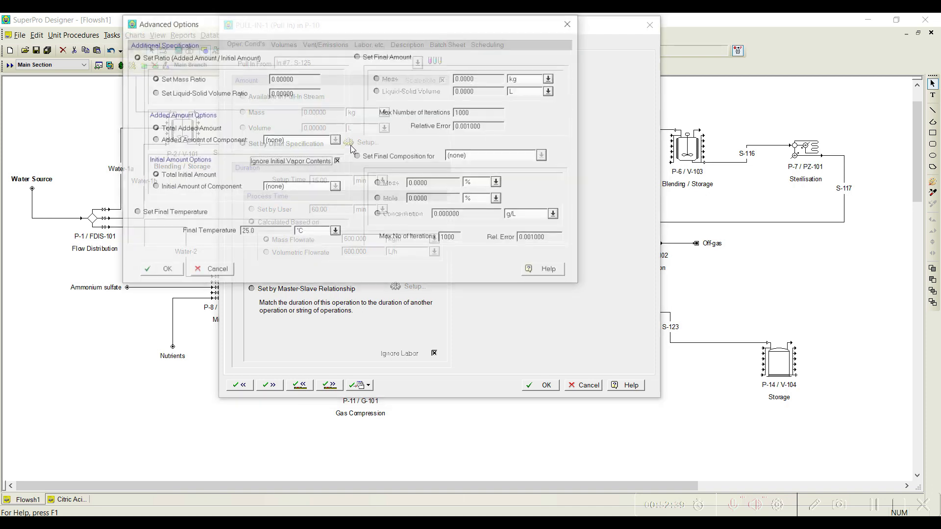
pyautogui.click(305, 79)
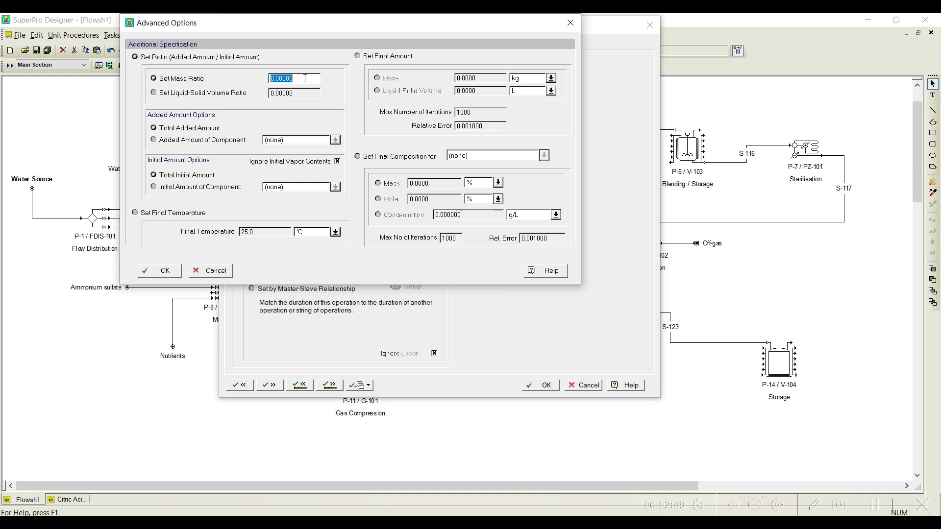
pyautogui.write('0.')
pyautogui.click(166, 273)
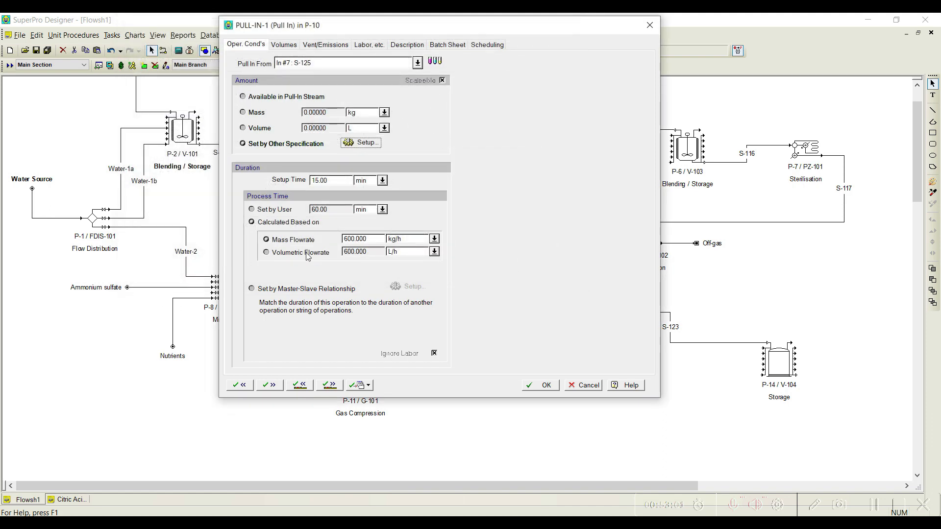
# Step: Match PULL-IN-1's duration to PASTEURIZE-1 in P-9 through a master-slave relationship, and accept it to continue to the following operation
pyautogui.click(279, 288)
pyautogui.moveTo(349, 28); pyautogui.dragTo(609, 41)
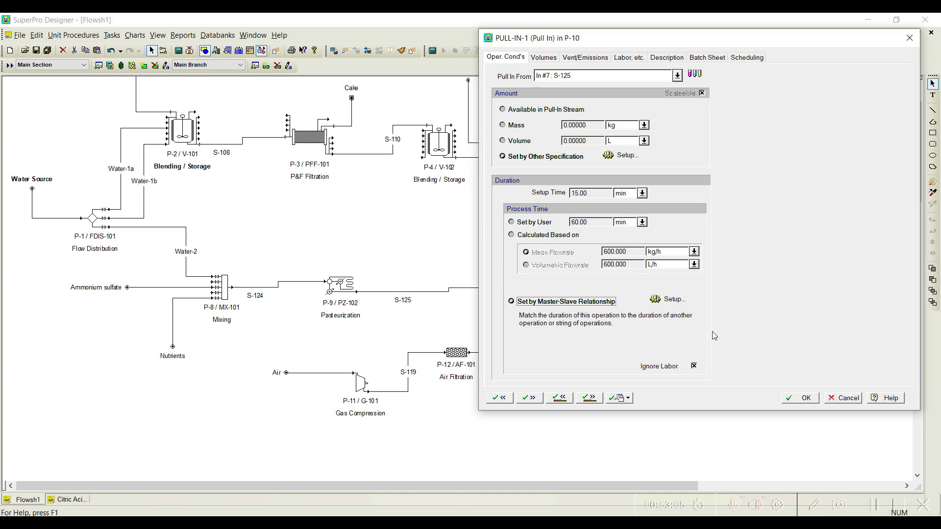
pyautogui.click(666, 299)
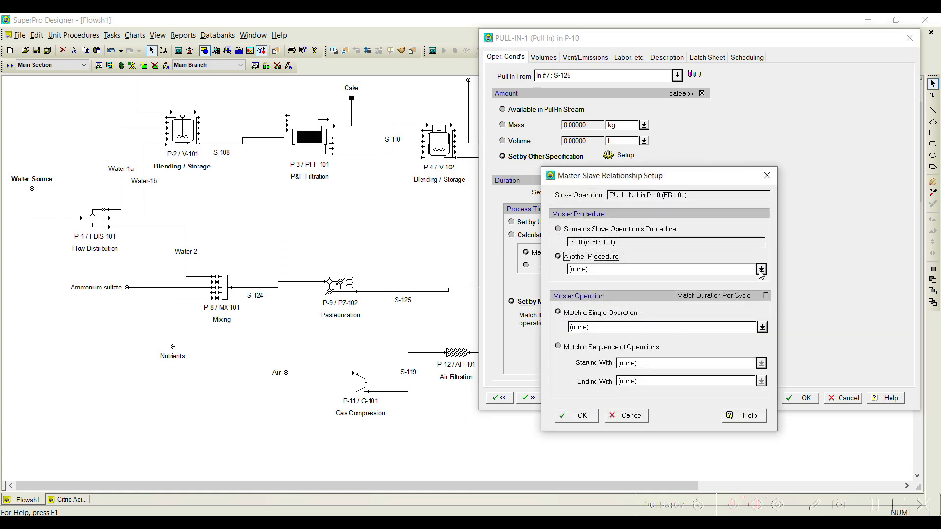
pyautogui.click(760, 270)
pyautogui.click(606, 386)
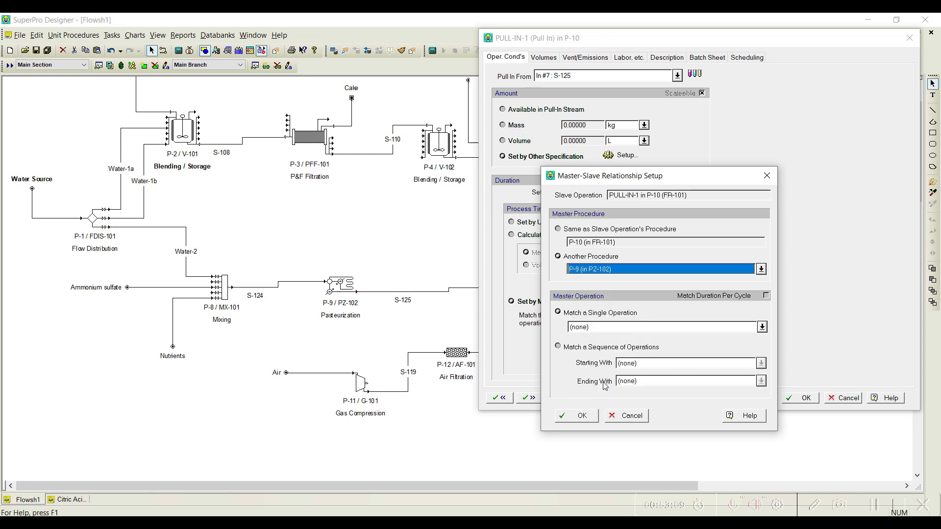
pyautogui.click(762, 327)
pyautogui.click(603, 345)
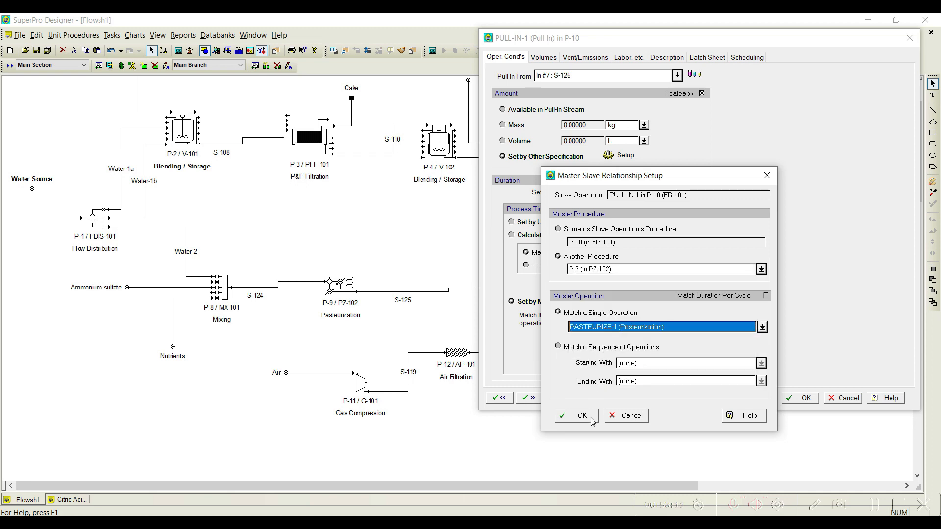
pyautogui.click(592, 418)
pyautogui.moveTo(583, 40); pyautogui.dragTo(260, 25)
pyautogui.click(265, 382)
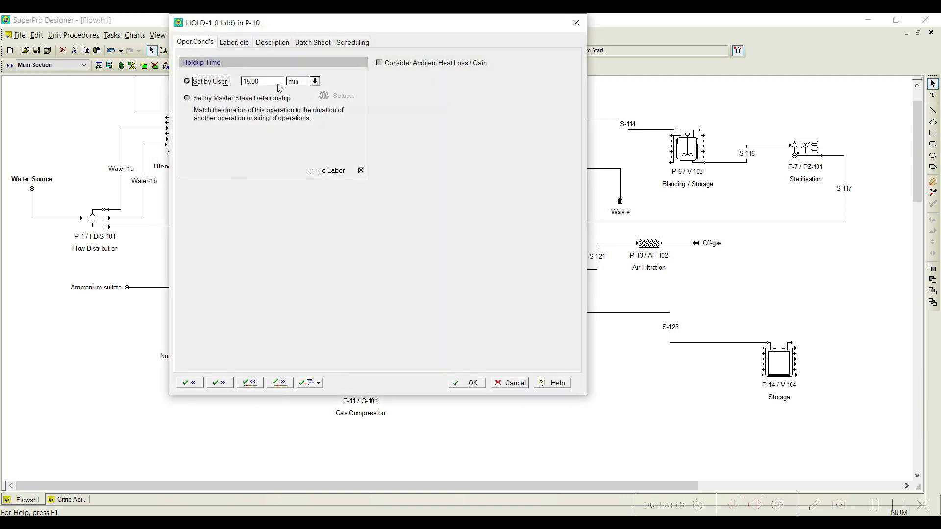
# Step: Set HOLD-1's holdup time to 30 min and accept it to continue to the fermentation operation
pyautogui.doubleClick(275, 82)
pyautogui.write('30')
pyautogui.press('Return')
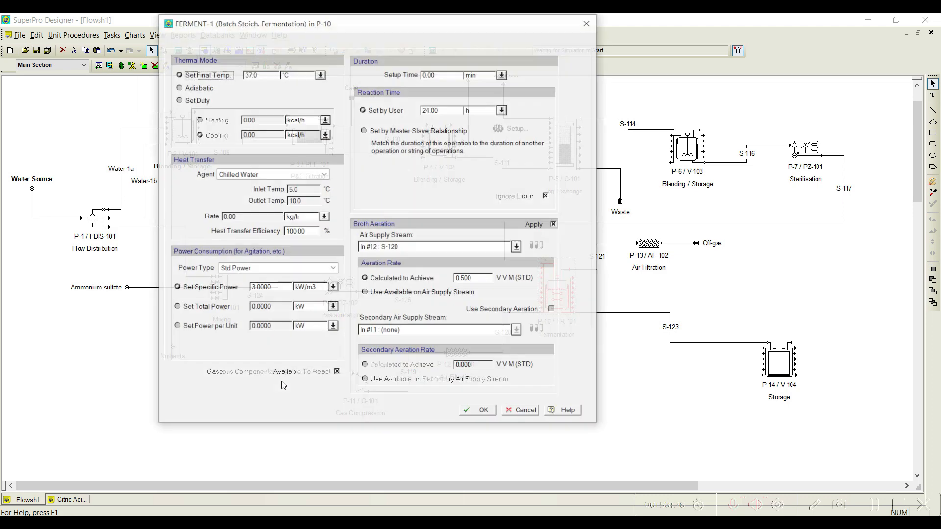
# Step: Set FERMENT-1's final temperature to 35.0 °C and choose Cooling Water as its heat transfer agent
pyautogui.moveTo(217, 27); pyautogui.dragTo(296, 36)
pyautogui.doubleClick(330, 84)
pyautogui.write('35.0')
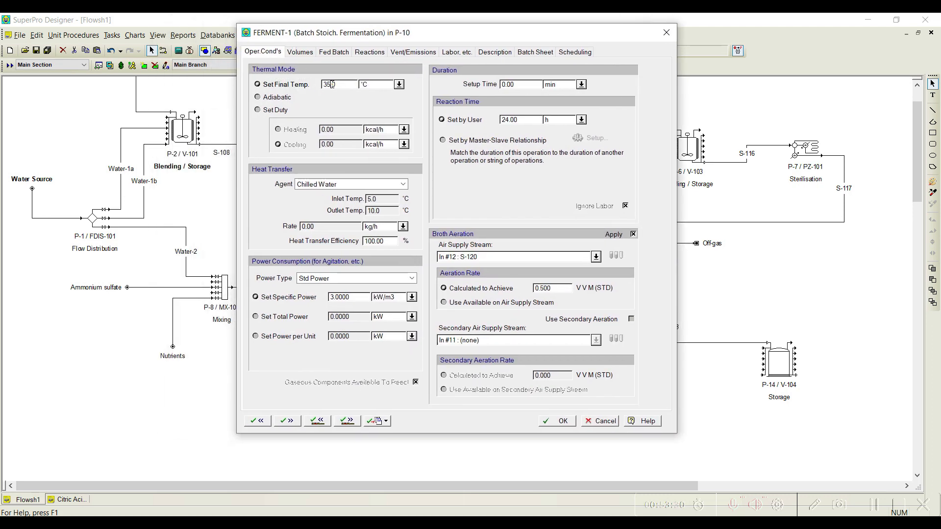
pyautogui.click(403, 184)
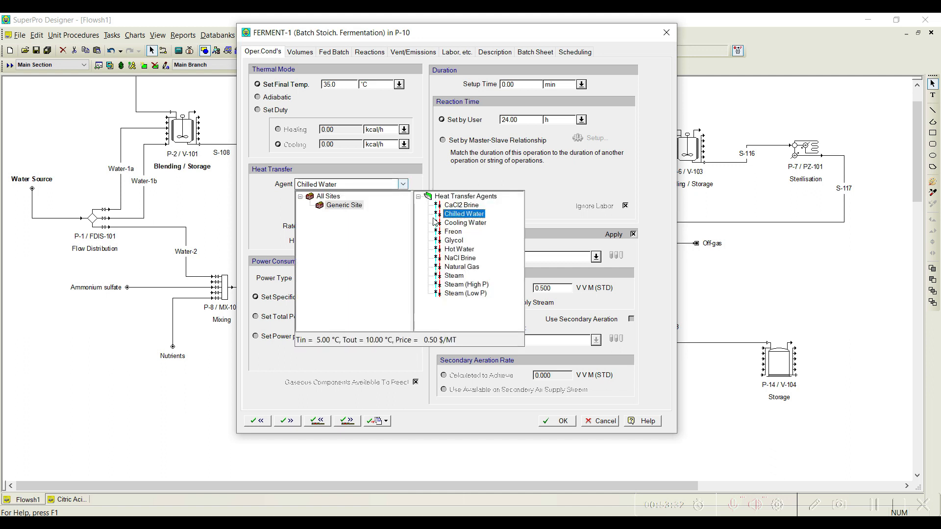
pyautogui.click(456, 224)
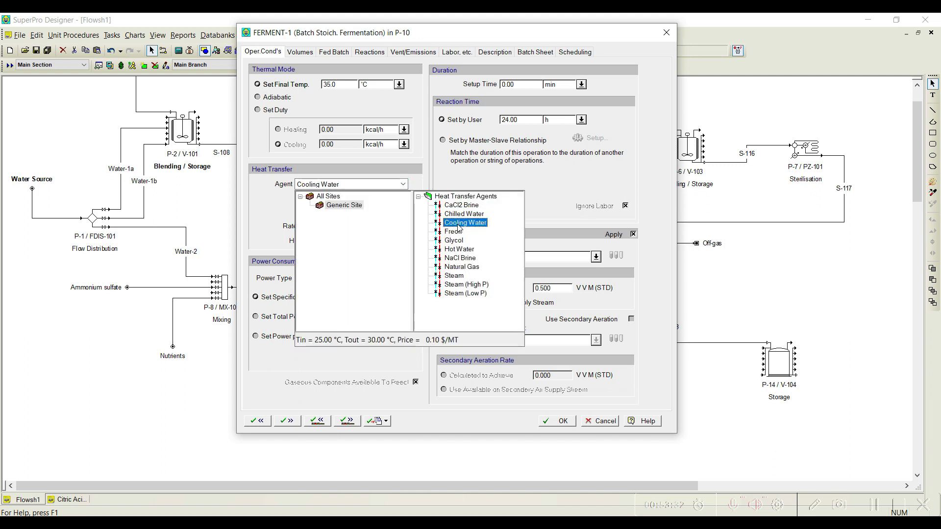
pyautogui.click(547, 215)
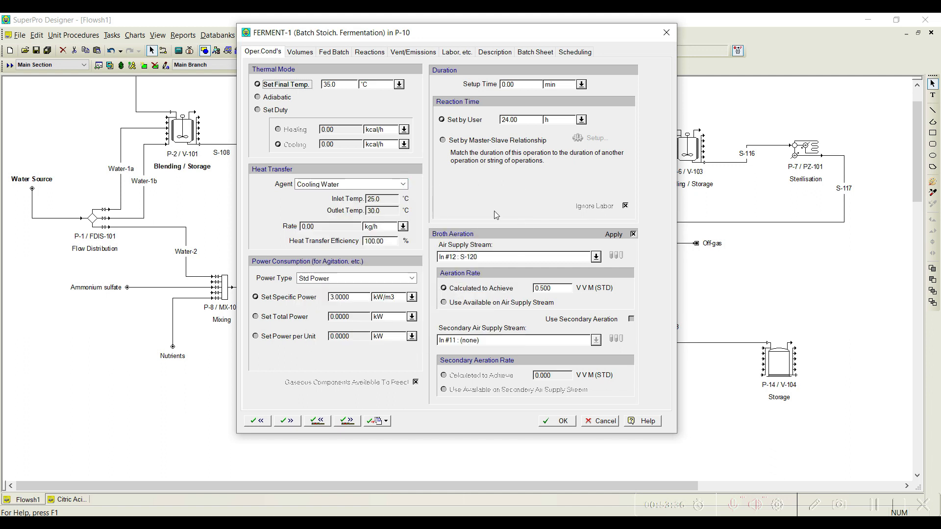
# Step: Set FERMENT-1's broth aeration rate to be calculated to achieve 0.300 VVM
pyautogui.moveTo(313, 33); pyautogui.dragTo(65, 30)
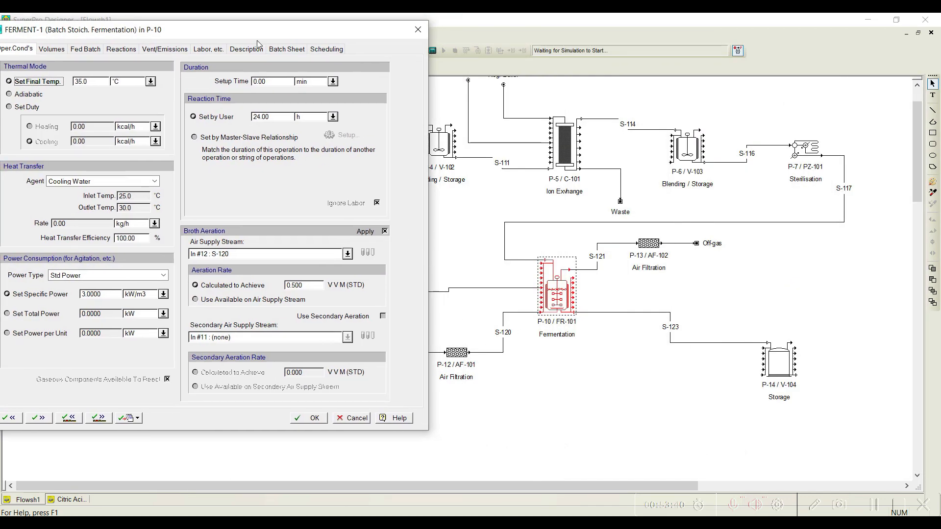
pyautogui.moveTo(254, 39); pyautogui.dragTo(402, 43)
pyautogui.doubleClick(444, 289)
pyautogui.write('0.000')
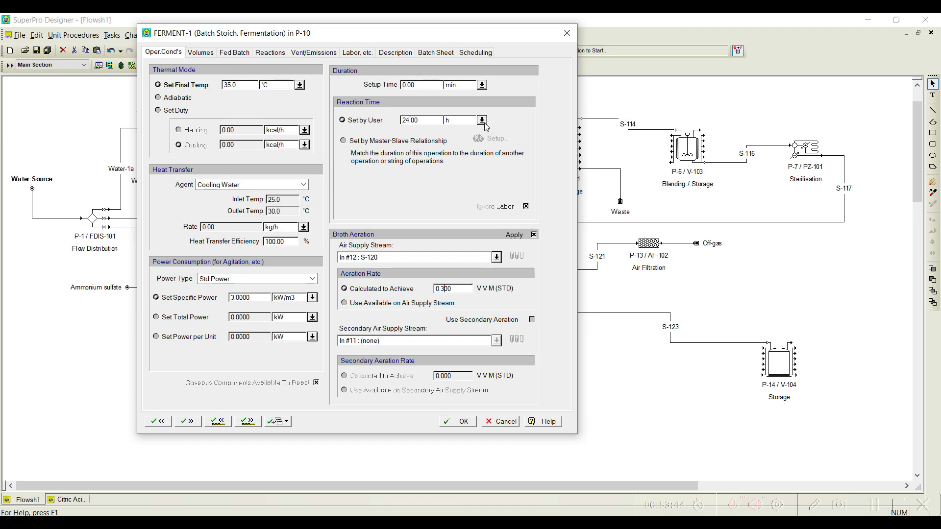
# Step: Change the unit of FERMENT-1's reaction time and set the user-defined time to 5.00
pyautogui.click(482, 122)
pyautogui.click(456, 154)
pyautogui.doubleClick(410, 122)
pyautogui.write('5.00')
# Step: Set the conversion of reaction Fermentation #1 to 99%
pyautogui.click(260, 57)
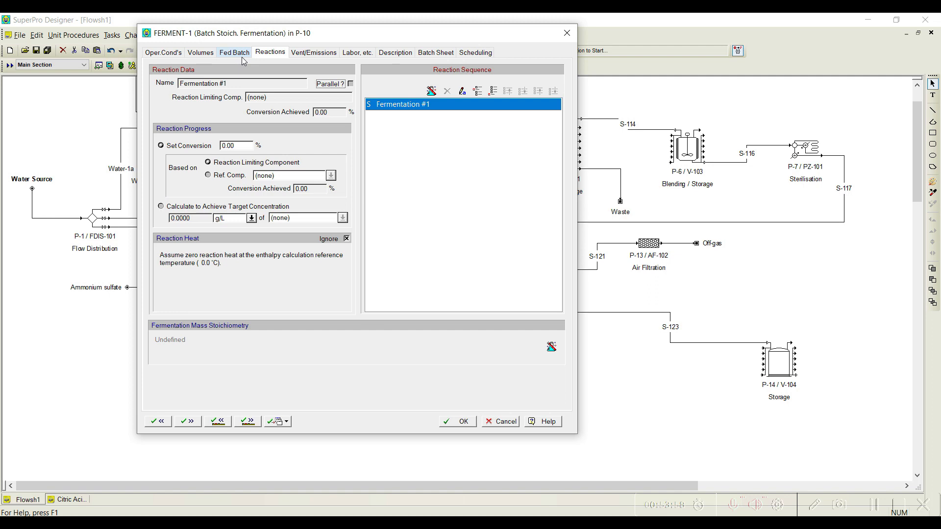
pyautogui.doubleClick(240, 146)
pyautogui.write('99')
# Step: Add Amm. Sulfate, Glucose, Nutrients and O2 as reactants in the stoichiometry balance of Fermentation #1
pyautogui.click(431, 90)
pyautogui.moveTo(392, 29); pyautogui.dragTo(523, 75)
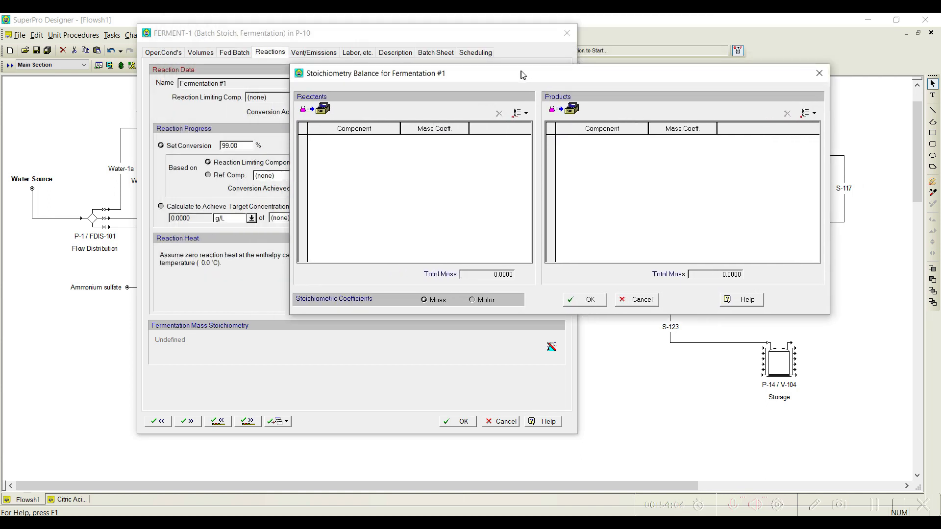
pyautogui.click(521, 114)
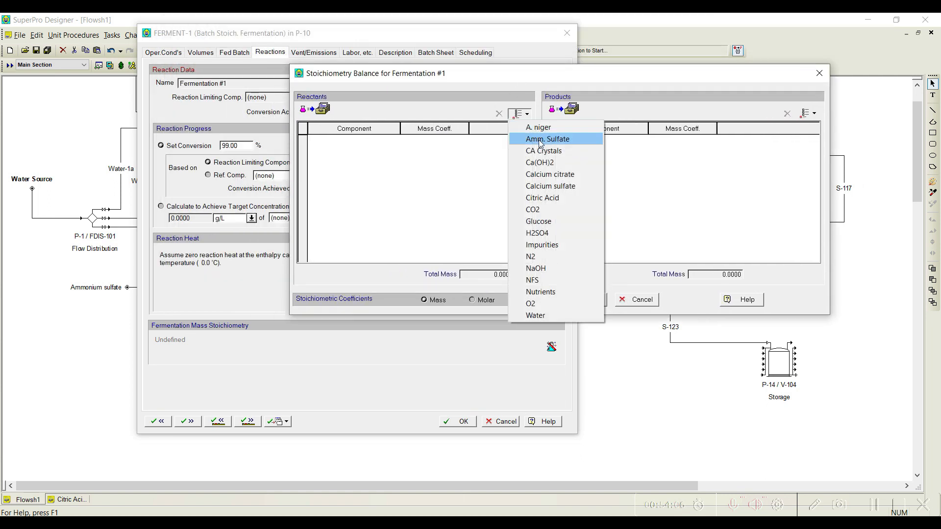
pyautogui.click(539, 139)
pyautogui.click(522, 118)
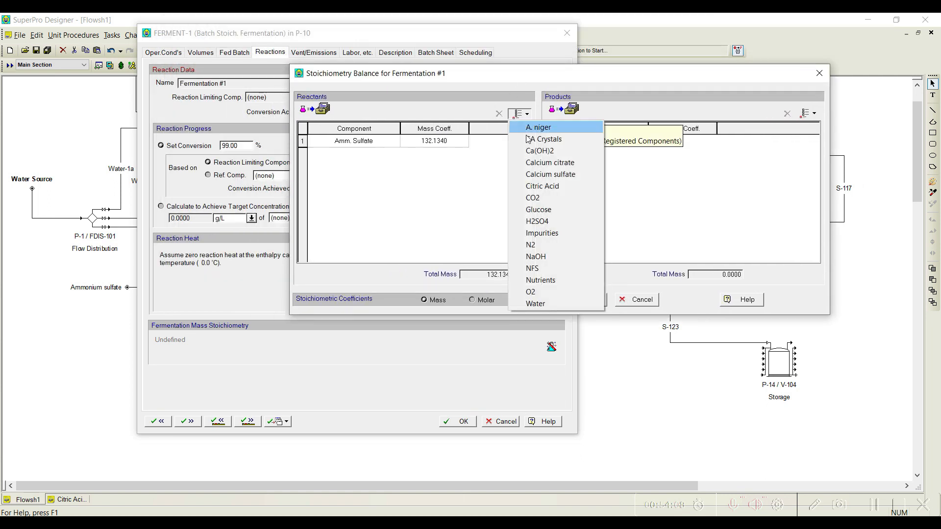
pyautogui.click(537, 214)
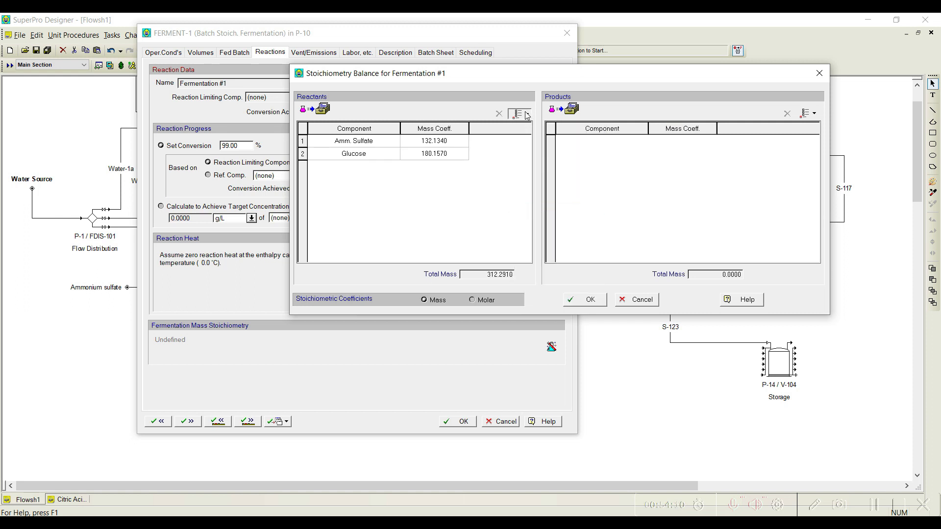
pyautogui.click(526, 114)
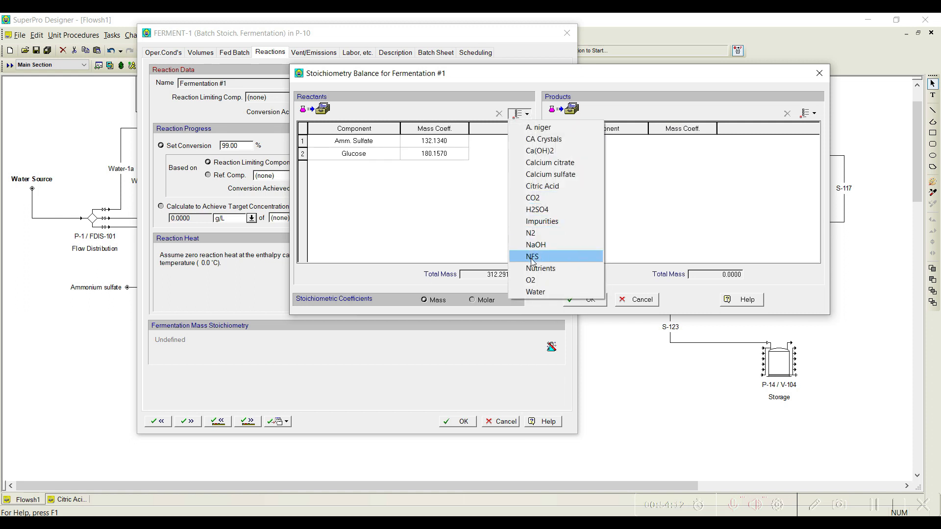
pyautogui.click(540, 268)
pyautogui.click(527, 114)
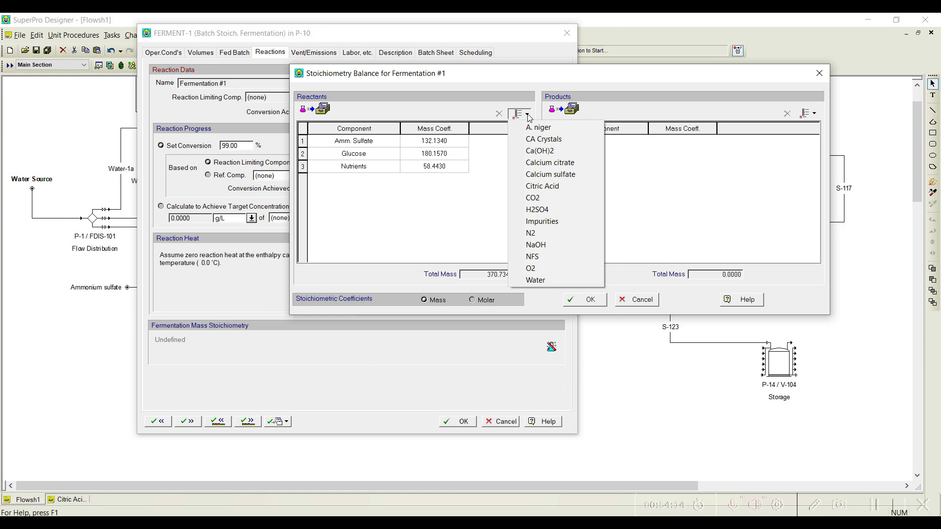
pyautogui.click(531, 268)
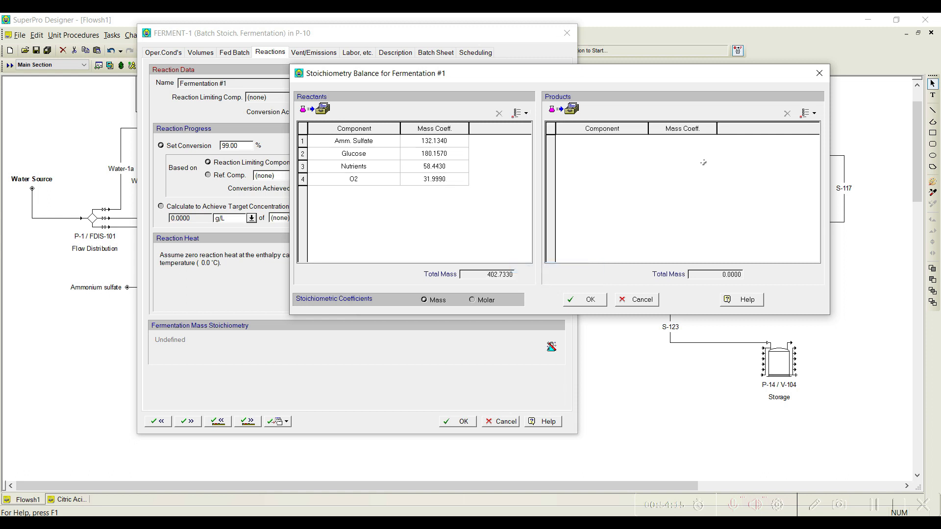
# Step: Add A. niger, CO2, Citric Acid and Water as products in the stoichiometry balance of Fermentation #1
pyautogui.click(808, 114)
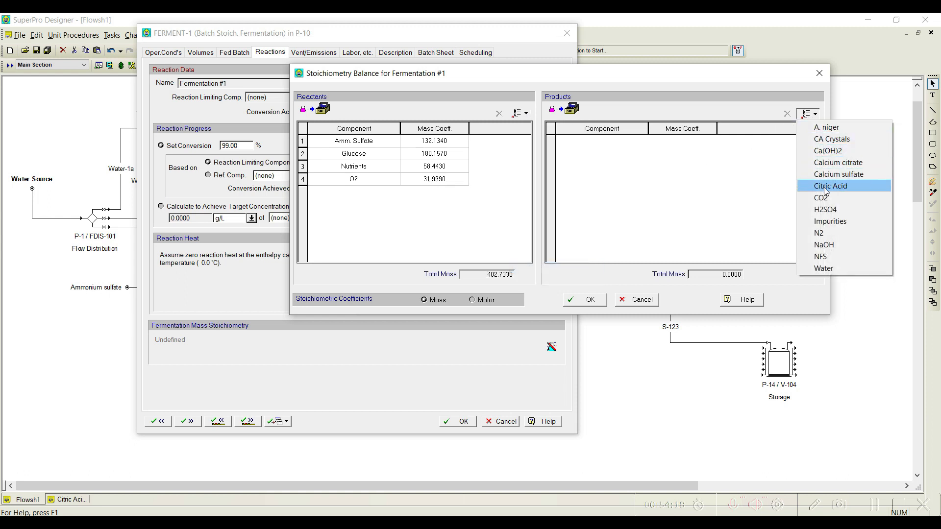
pyautogui.click(827, 128)
pyautogui.click(809, 114)
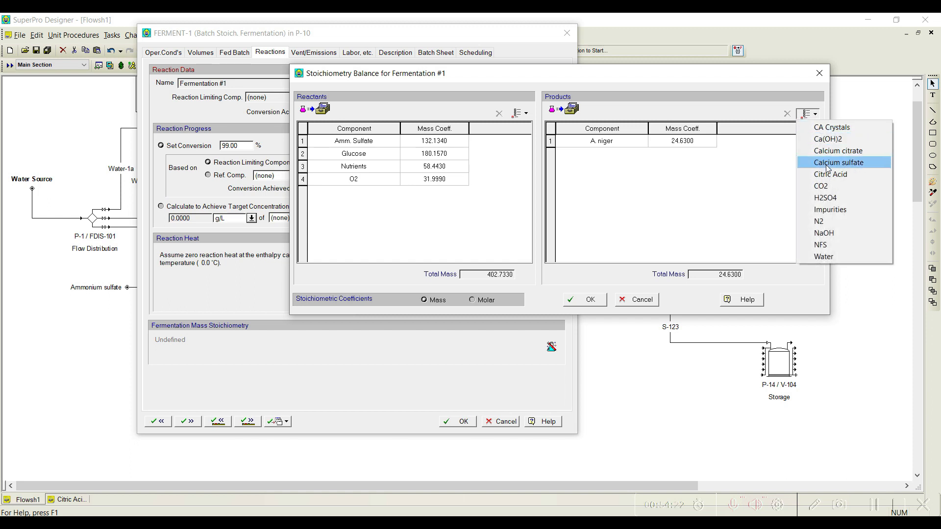
pyautogui.click(822, 186)
pyautogui.click(809, 114)
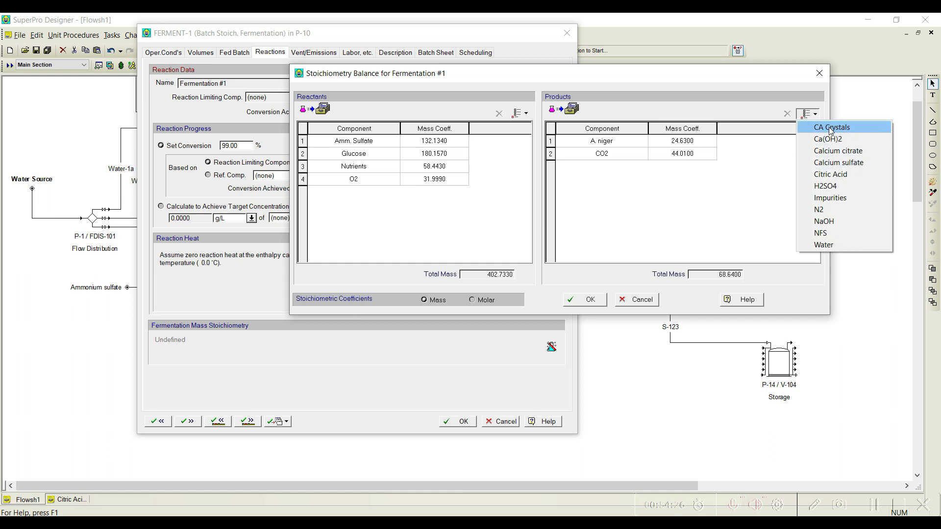
pyautogui.click(829, 175)
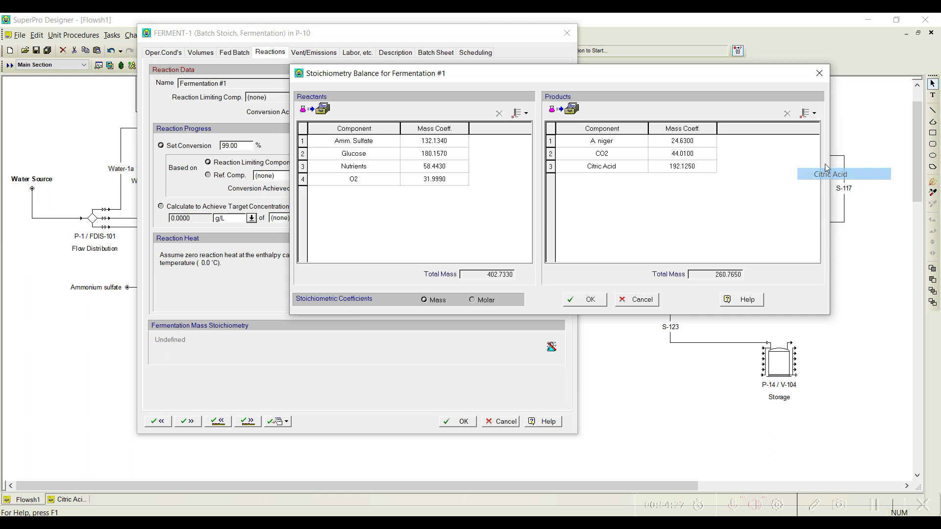
pyautogui.click(809, 114)
pyautogui.click(823, 234)
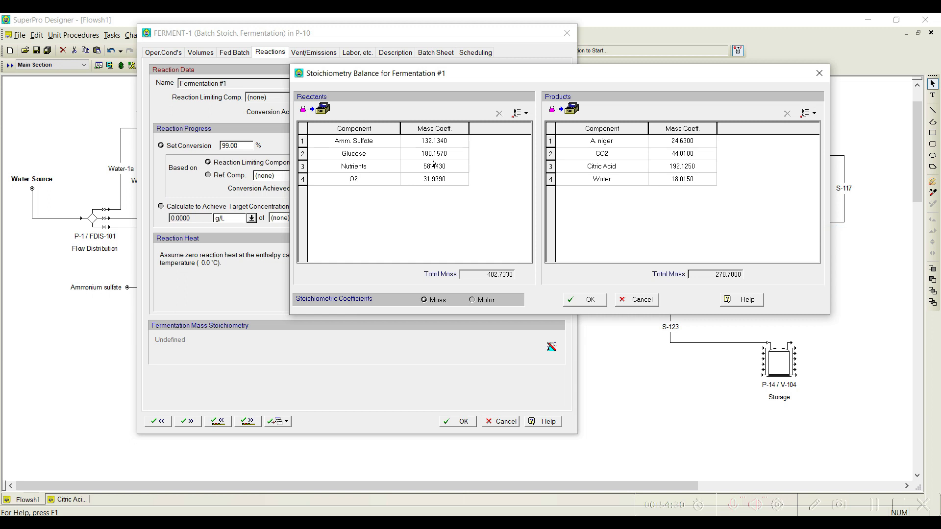
# Step: Set the reactant mass coefficients to 2 for Amm. Sulfate, 180 for Glucose, 12 for Nutrients and 56 for O2
pyautogui.click(450, 143)
pyautogui.write('2')
pyautogui.press('Return')
pyautogui.write('180')
pyautogui.press('Return')
pyautogui.write('12')
pyautogui.press('Return')
pyautogui.write('56')
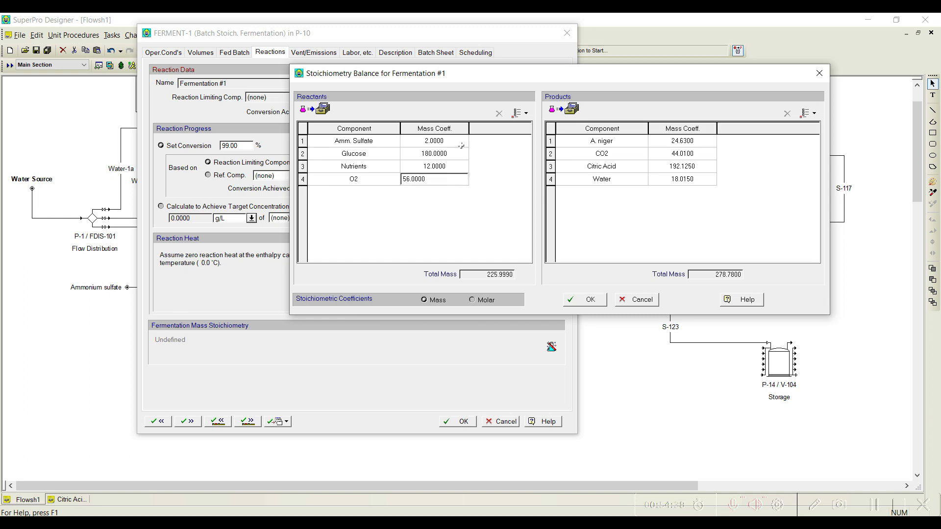
# Step: Set the product mass coefficients to 16 for A. niger, 30 for CO2, 154 for Citric Acid and 50 for Water, and accept the balance
pyautogui.click(677, 141)
pyautogui.write('16')
pyautogui.press('Return')
pyautogui.write('30')
pyautogui.press('Return')
pyautogui.write('154.0000')
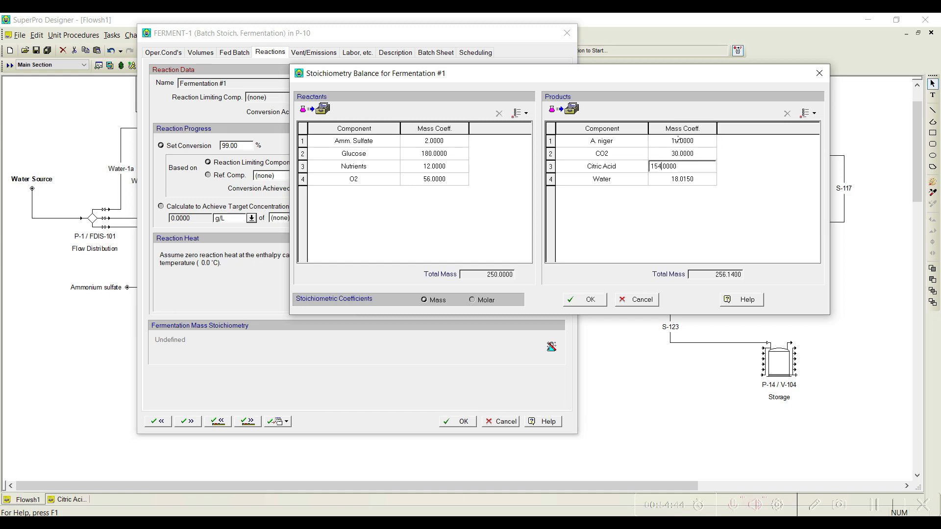
pyautogui.press('Return')
pyautogui.write('50')
pyautogui.press('Return')
pyautogui.click(592, 299)
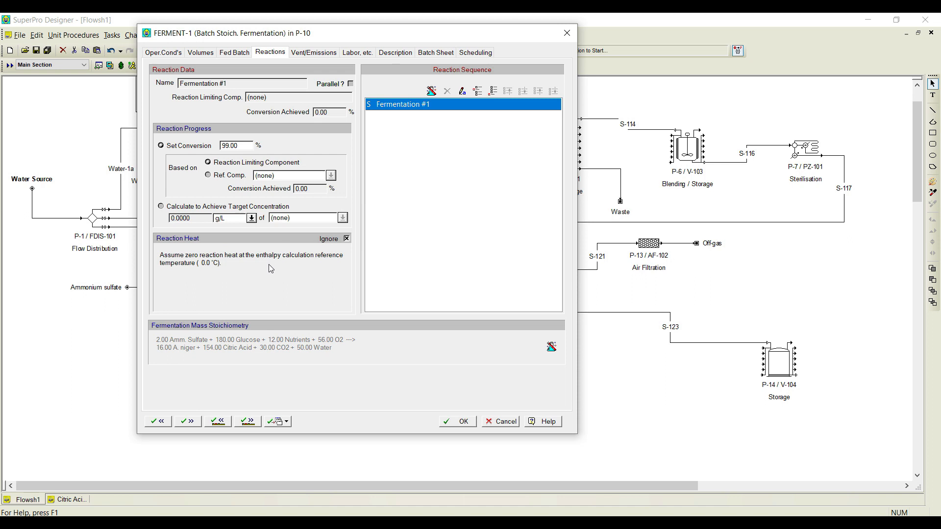
# Step: Include the reaction heat of Fermentation #1 with an enthalpy of -2990 kcal/kg and Citric Acid as reference component
pyautogui.click(346, 239)
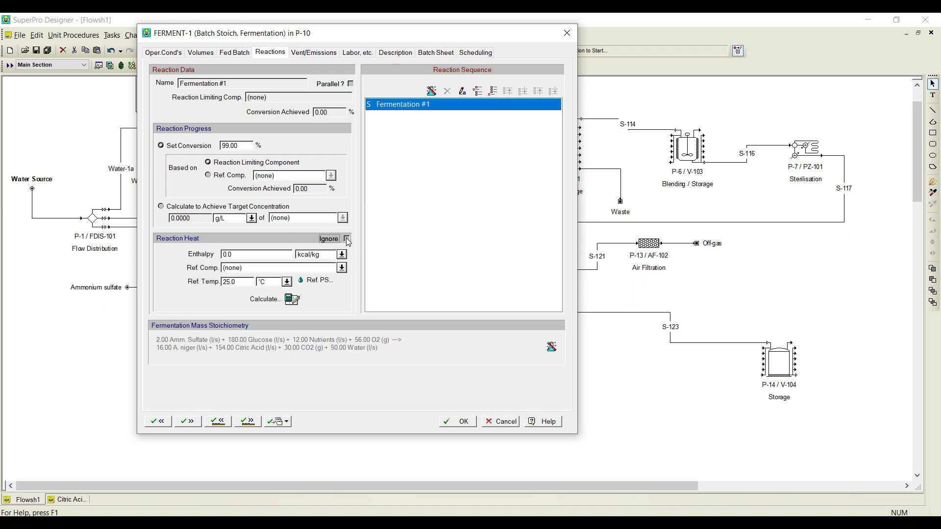
pyautogui.doubleClick(238, 256)
pyautogui.press('Home')
pyautogui.write('-299')
pyautogui.click(341, 268)
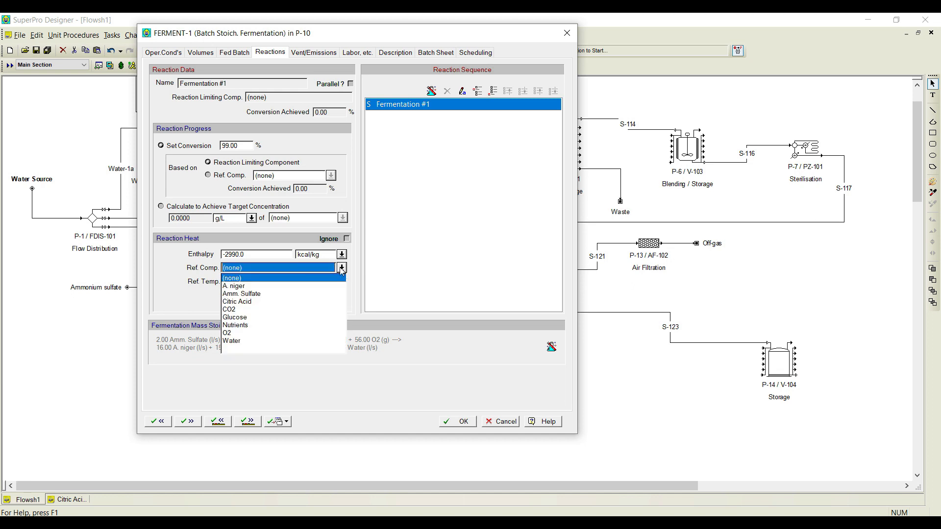
pyautogui.click(235, 302)
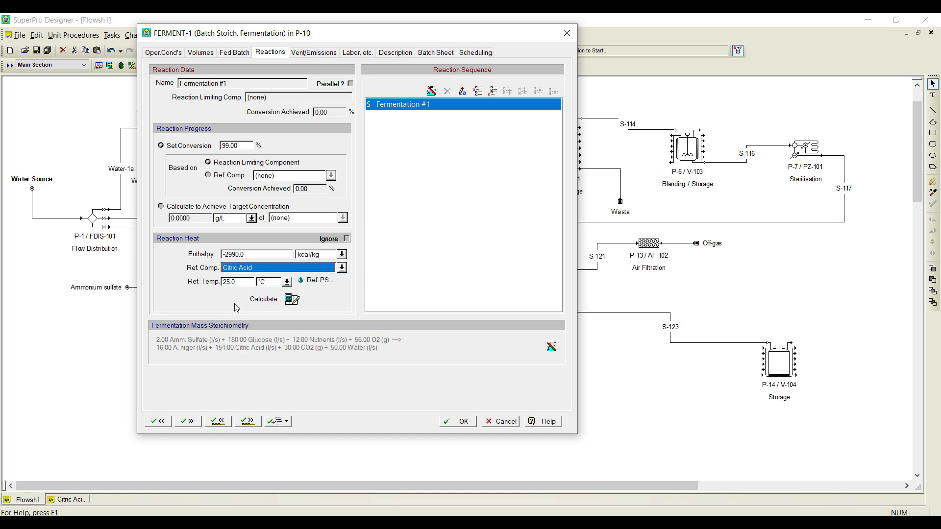
# Step: Set the reaction heat's reference temperature to 35 °C, keep Citric Acid as reference component, and accept the fermentation operation, moving on to TRANSFER-OUT-1
pyautogui.doubleClick(242, 281)
pyautogui.write('35')
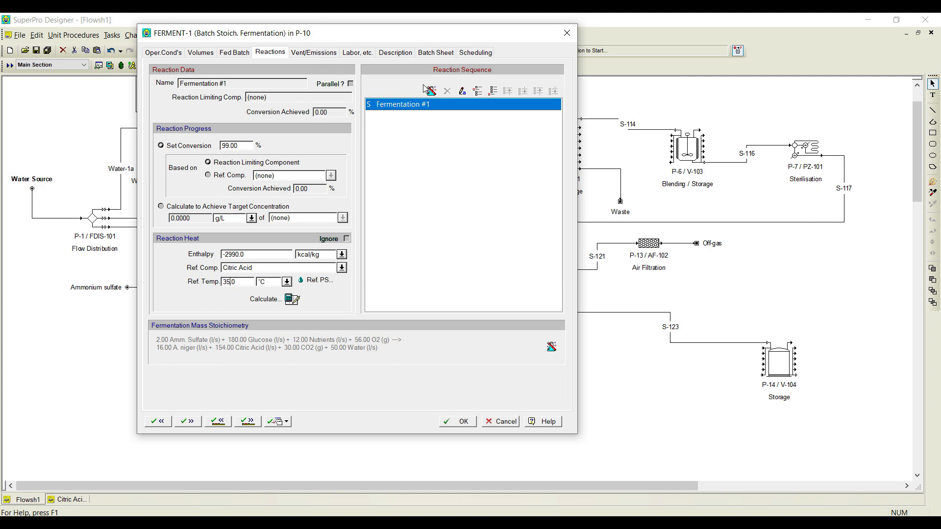
pyautogui.click(341, 268)
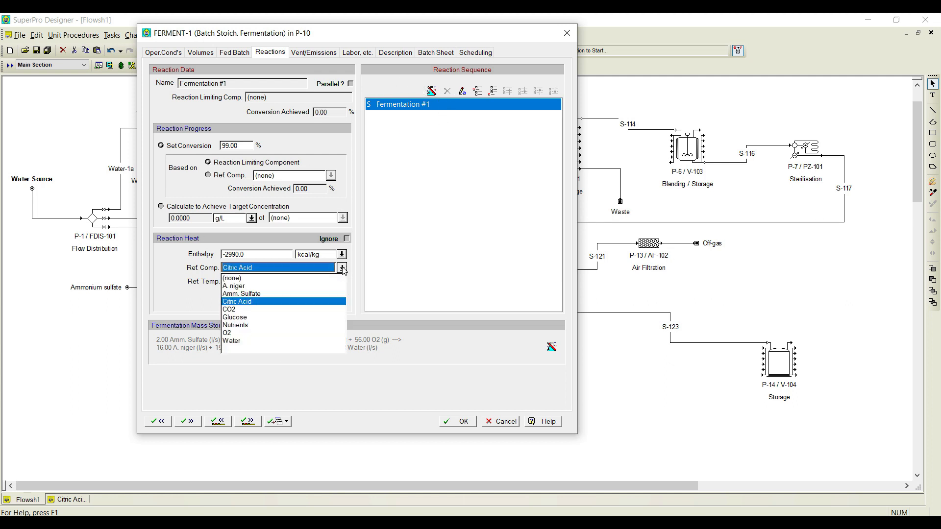
pyautogui.click(342, 267)
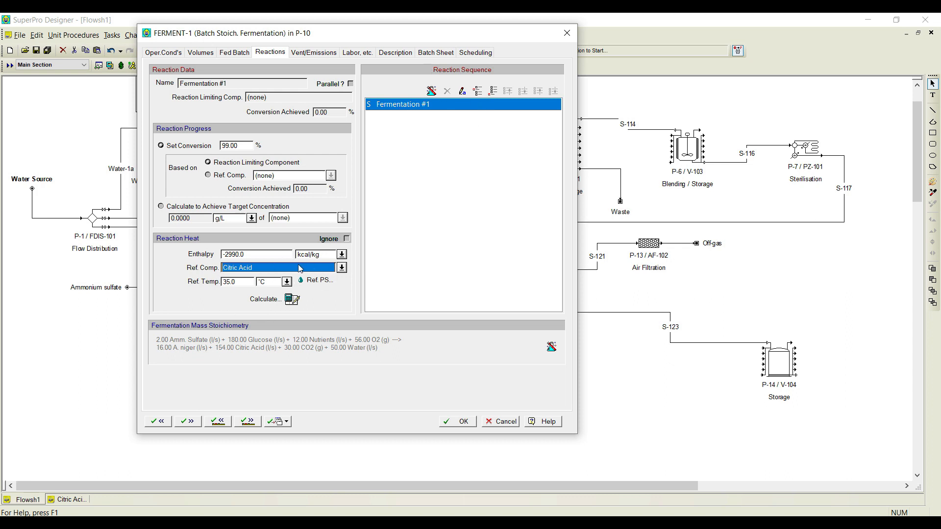
pyautogui.click(342, 267)
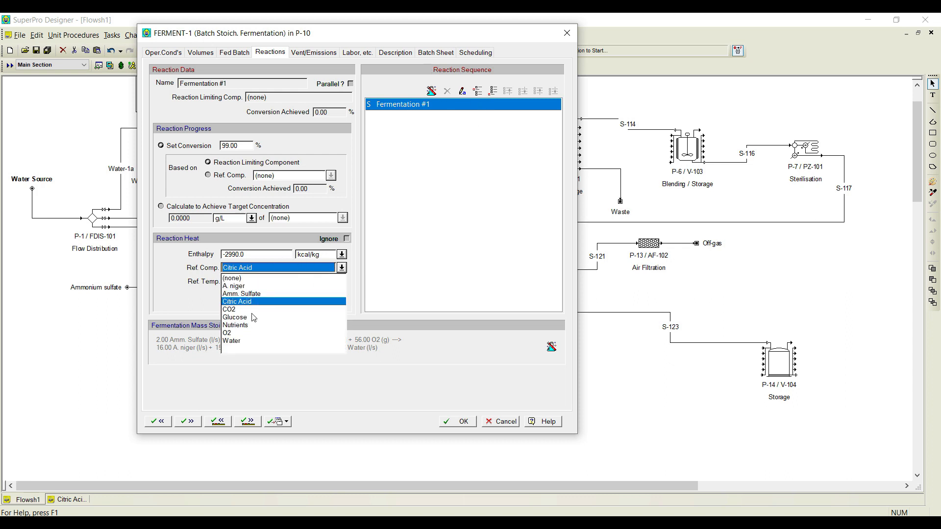
pyautogui.click(179, 299)
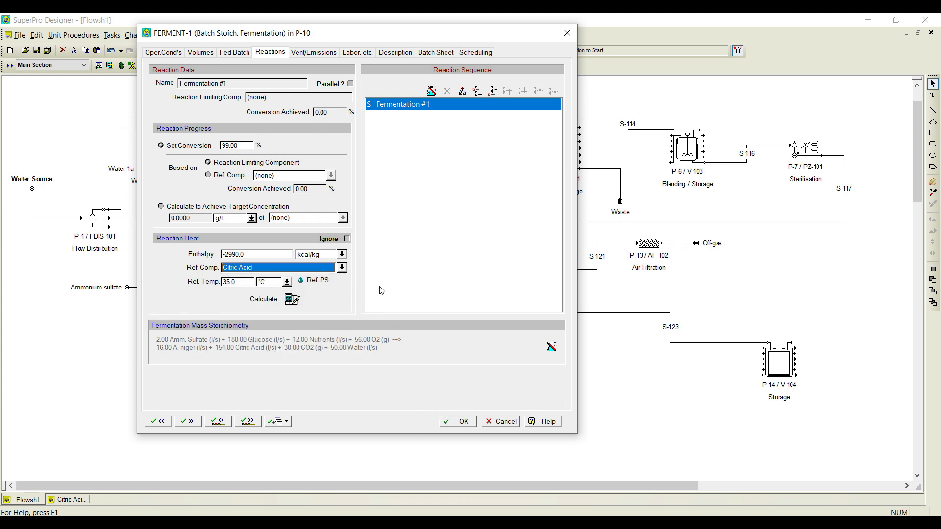
pyautogui.click(240, 422)
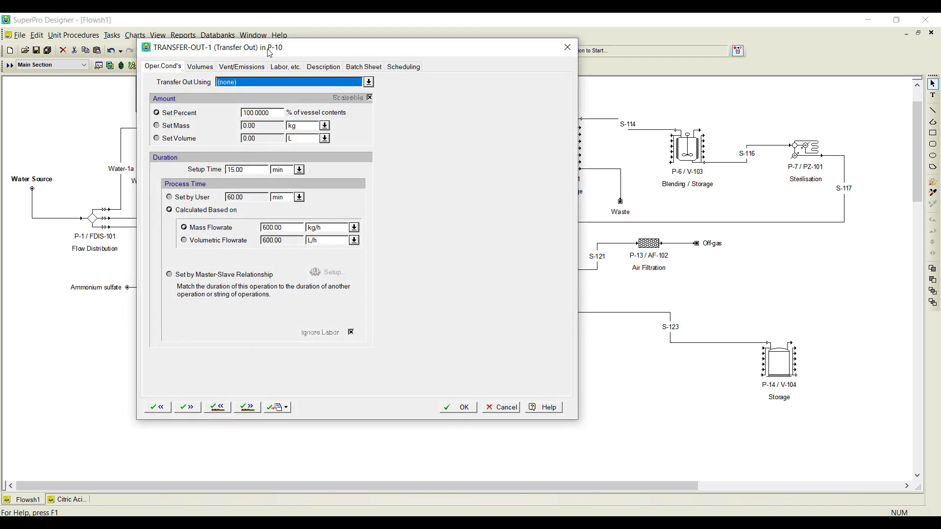
# Step: Assign outlet Out #9: S-123 as the transfer-out stream of TRANSFER-OUT-1 in P-10
pyautogui.moveTo(270, 49); pyautogui.dragTo(301, 48)
pyautogui.click(401, 81)
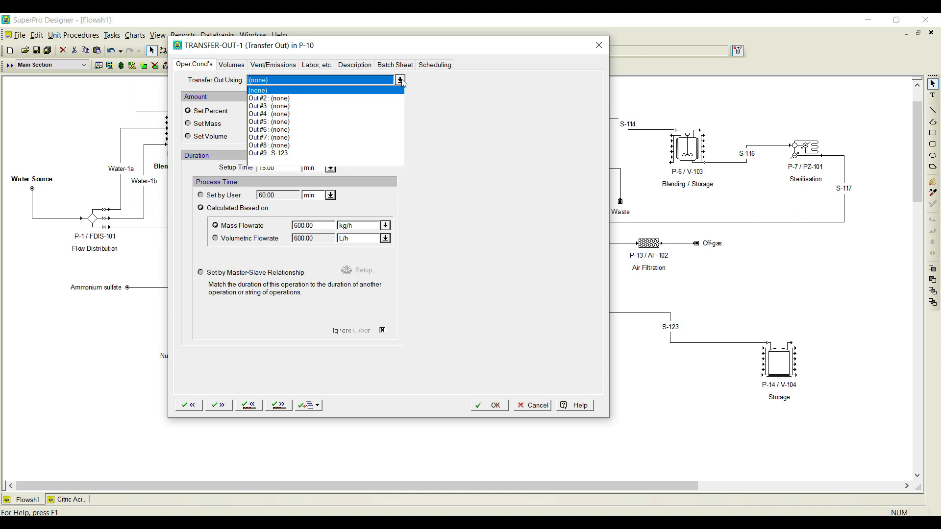
pyautogui.click(289, 154)
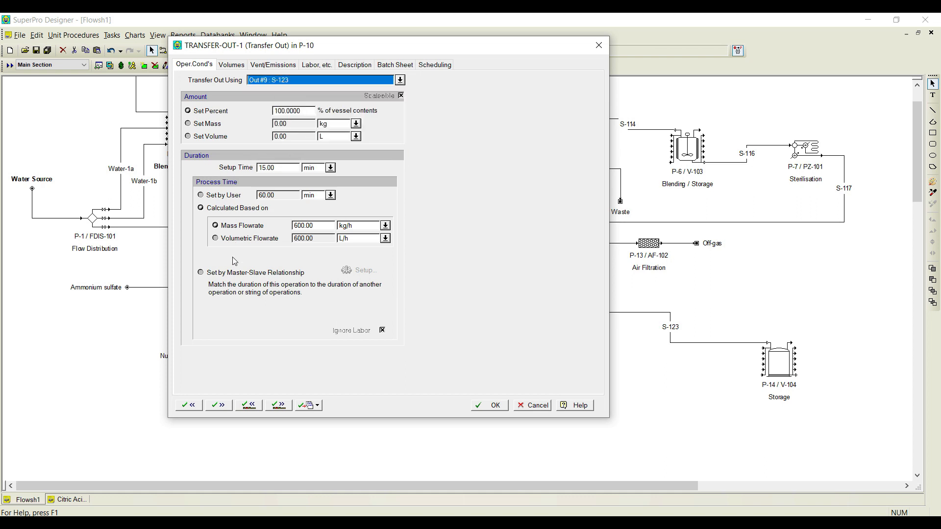
# Step: Match the transfer-out duration to master operation STORE-1 of procedure P-14 (in V-104), and accept, moving on to the CIP-1 operation
pyautogui.click(234, 273)
pyautogui.click(350, 270)
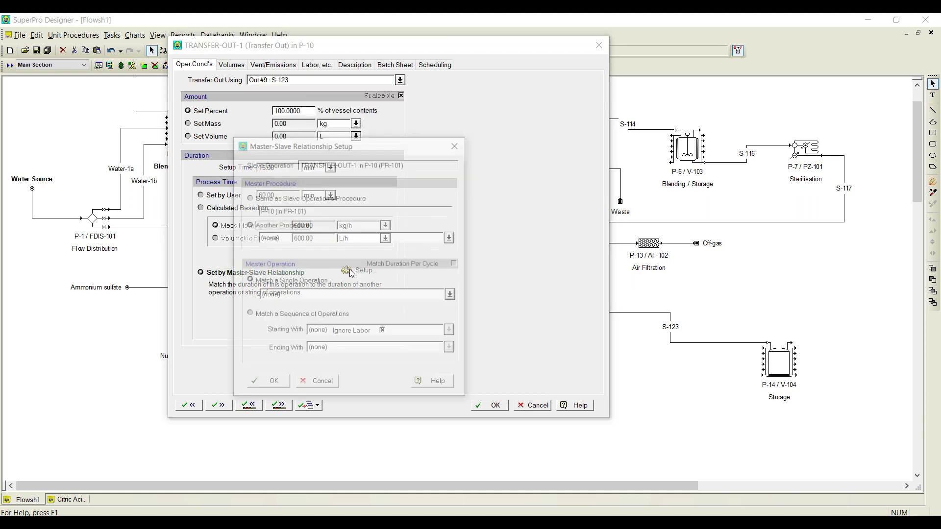
pyautogui.click(451, 238)
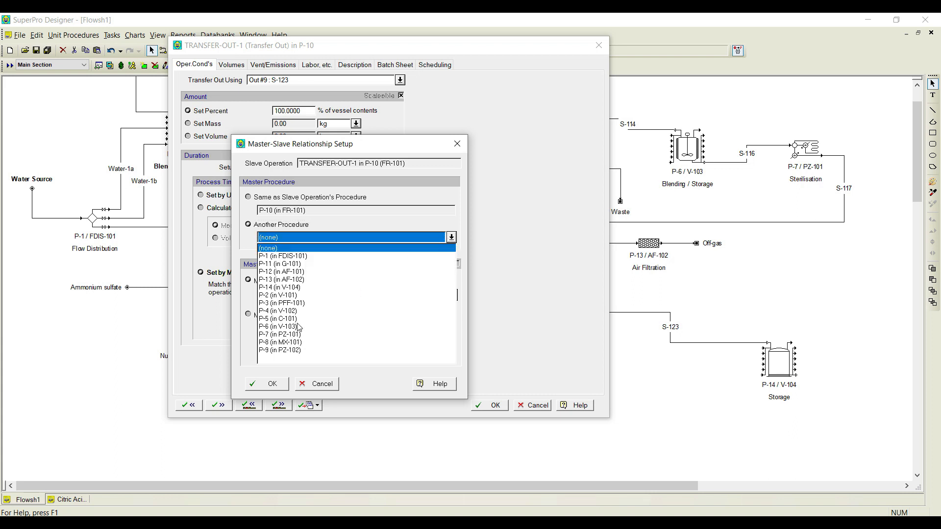
pyautogui.click(296, 289)
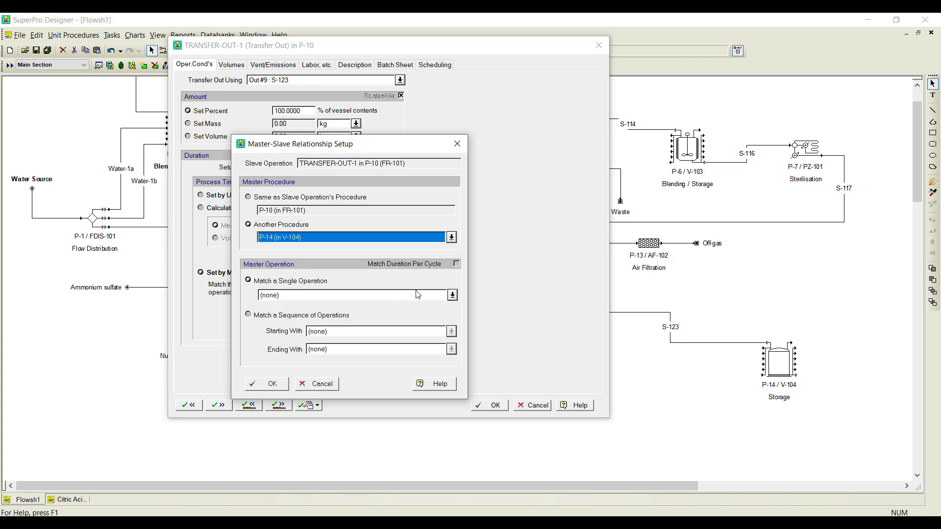
pyautogui.click(452, 298)
pyautogui.click(306, 315)
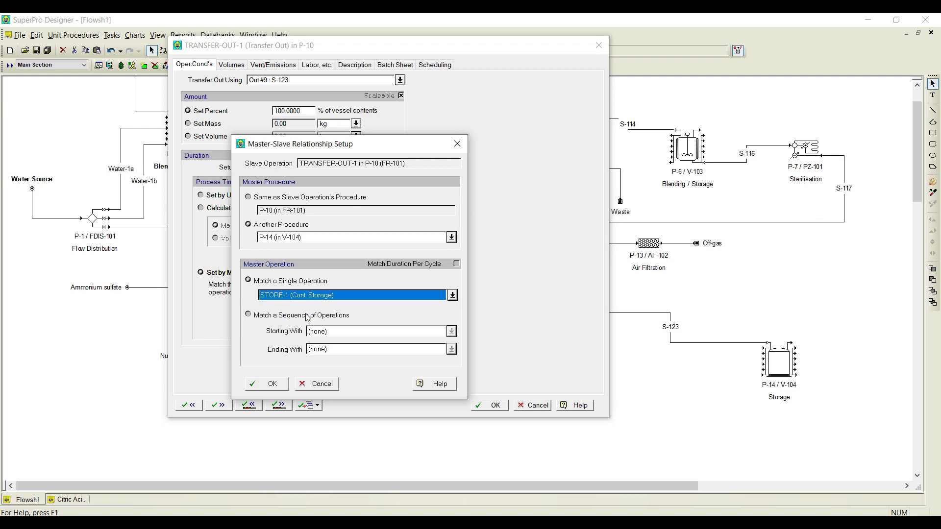
pyautogui.click(253, 390)
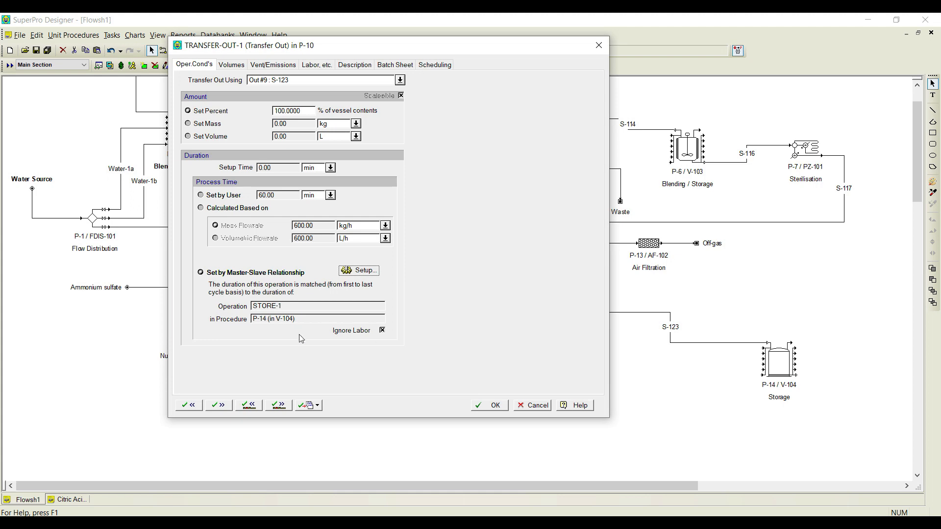
pyautogui.click(279, 404)
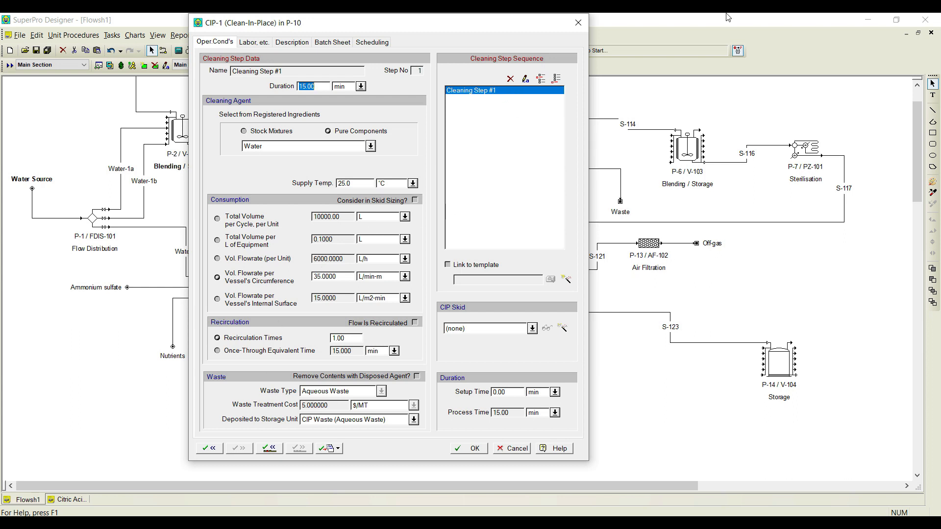
# Step: Rename the first cleaning step of CIP-1 as Water Flush
pyautogui.click(525, 80)
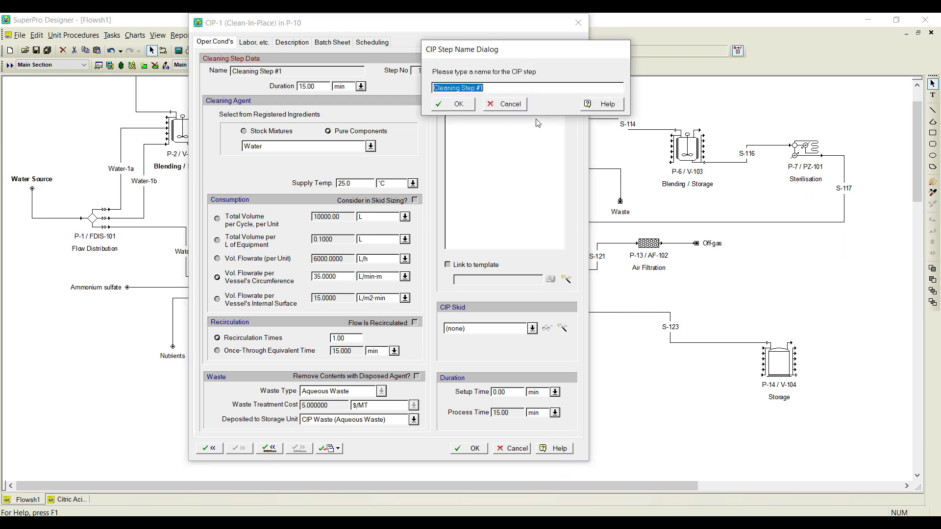
pyautogui.write('Water Flush')
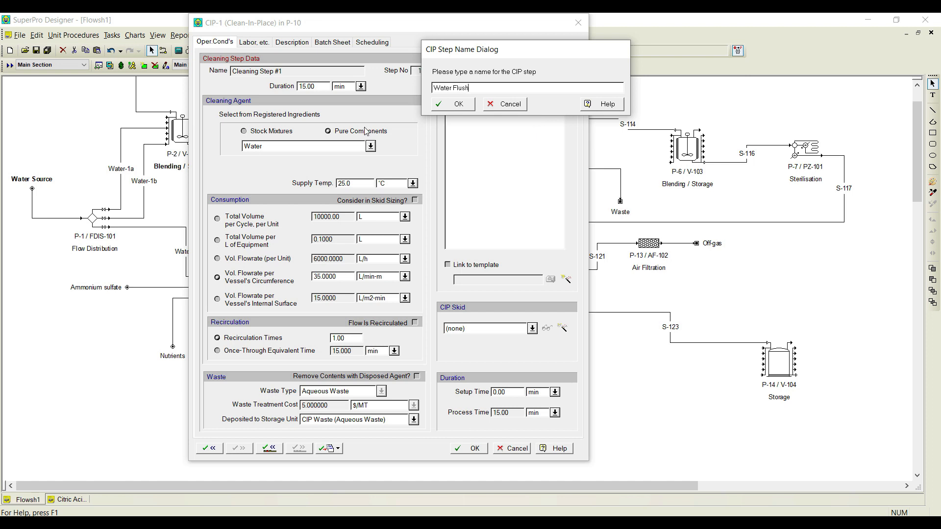
pyautogui.click(451, 107)
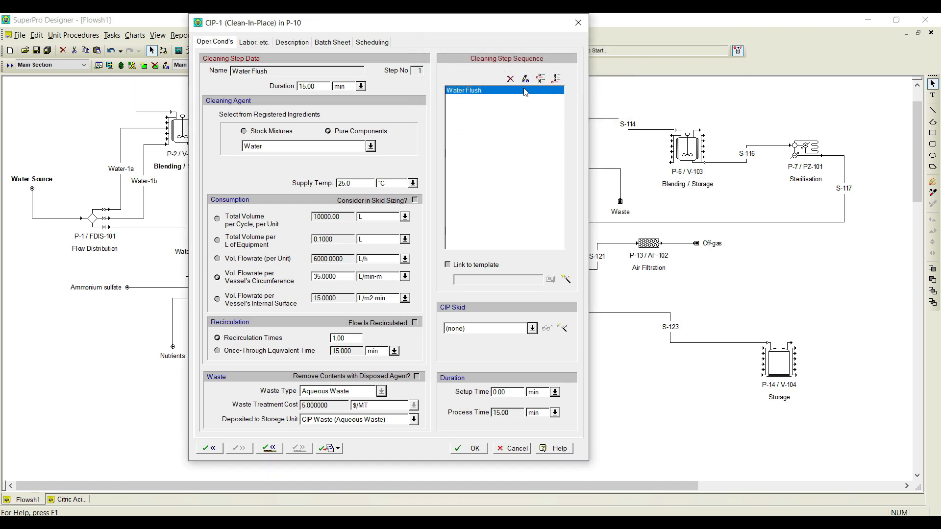
# Step: Add two cleaning steps named Caustic Flush and Water Flush-2 at the end of the CIP-1 sequence
pyautogui.click(557, 80)
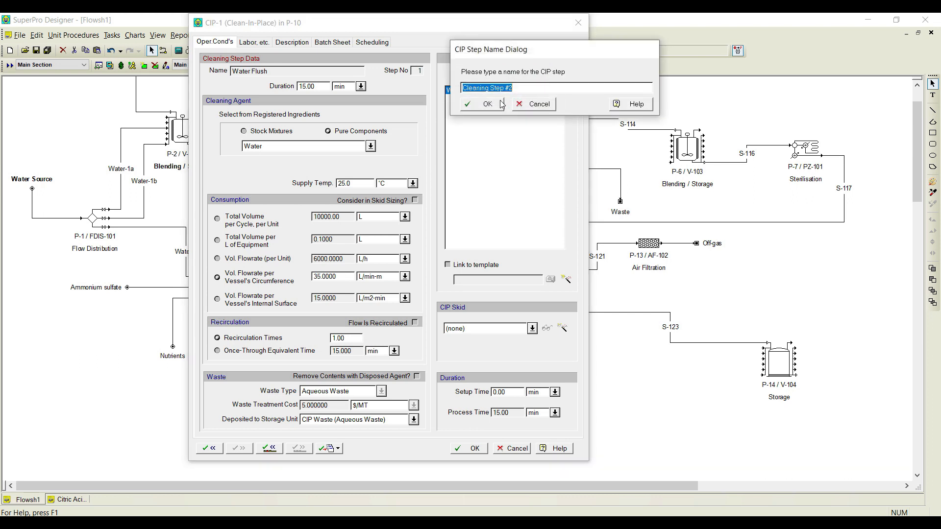
pyautogui.write('Caustic Flush')
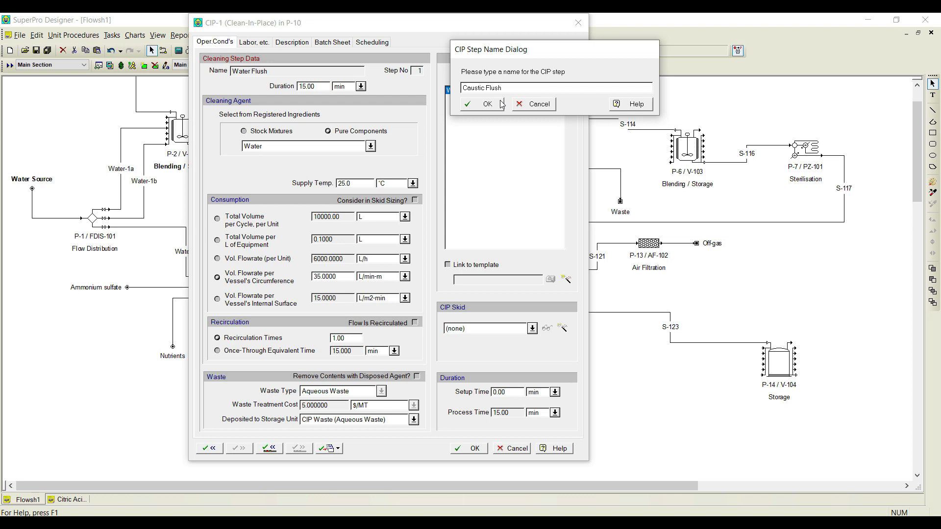
pyautogui.click(502, 103)
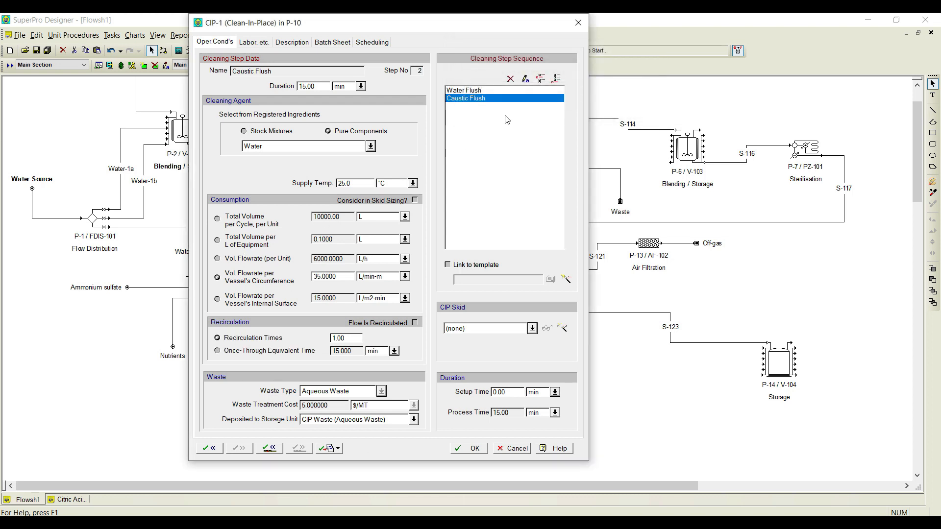
pyautogui.click(557, 79)
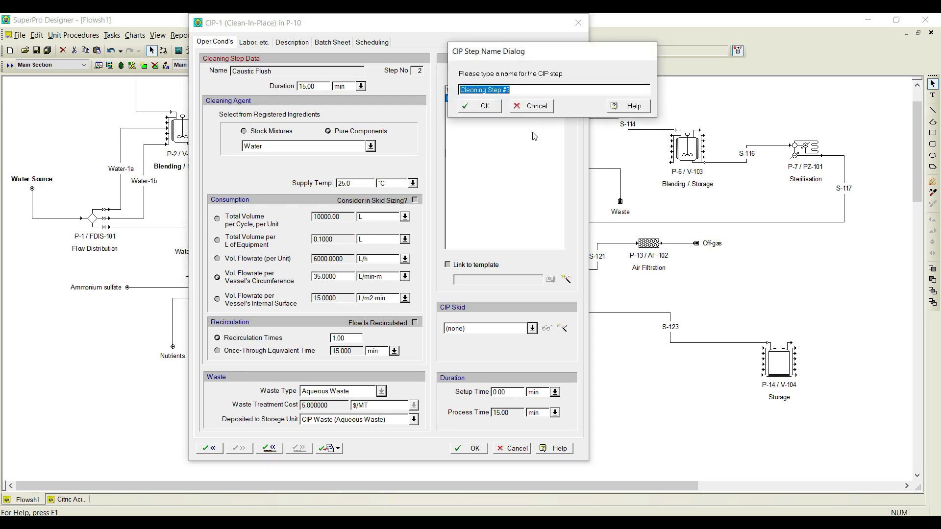
pyautogui.write('Water Flush-')
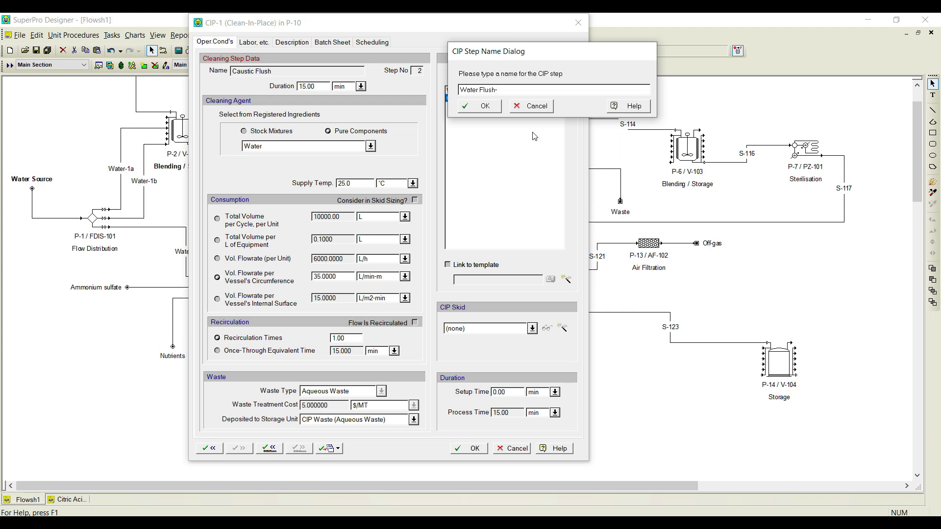
pyautogui.write('2')
pyautogui.click(485, 108)
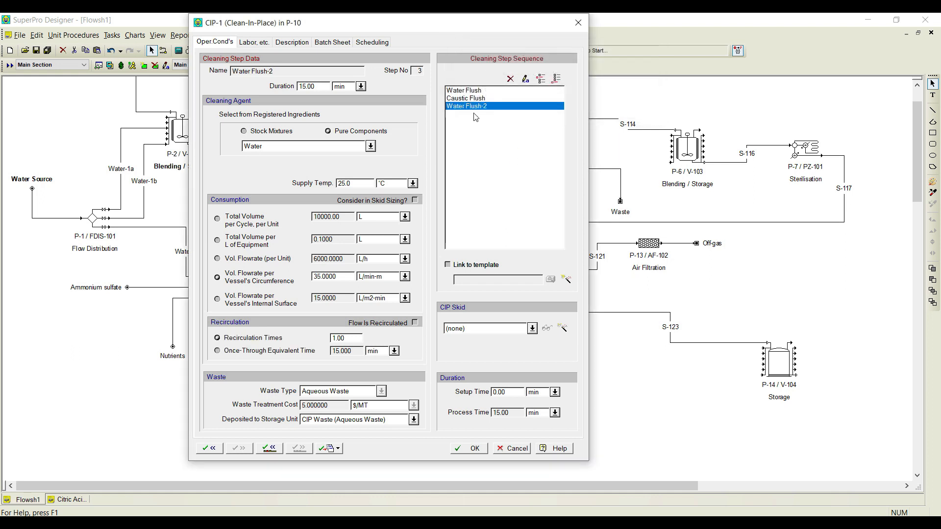
# Step: Set the Water Flush step's duration to 10 min and its volumetric flowrate per vessel circumference to 30 L/min-m
pyautogui.click(470, 91)
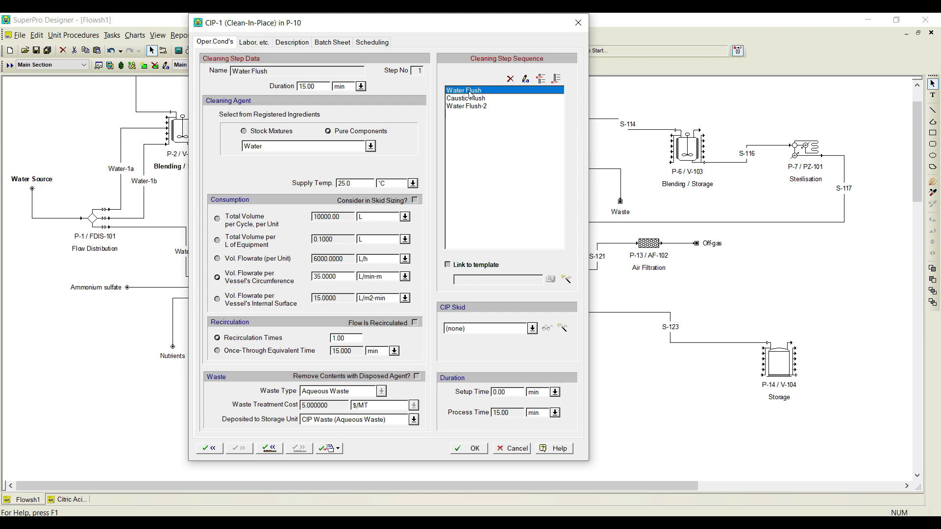
pyautogui.doubleClick(310, 86)
pyautogui.write('1')
pyautogui.doubleClick(338, 278)
pyautogui.write('30')
# Step: Set the Caustic Flush step's duration to 30 min and its cleaning agent to the stock mixture NaOH (1 M)
pyautogui.click(461, 99)
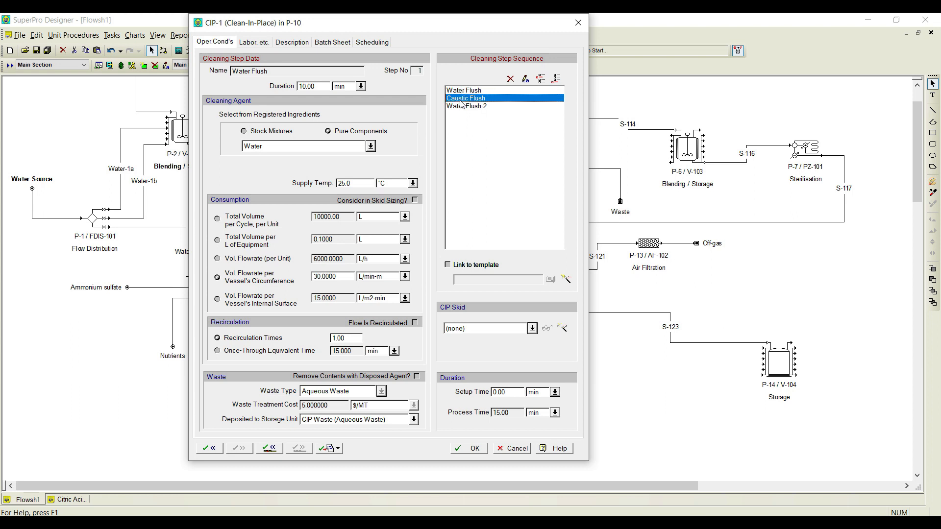
pyautogui.doubleClick(314, 87)
pyautogui.write('30.00')
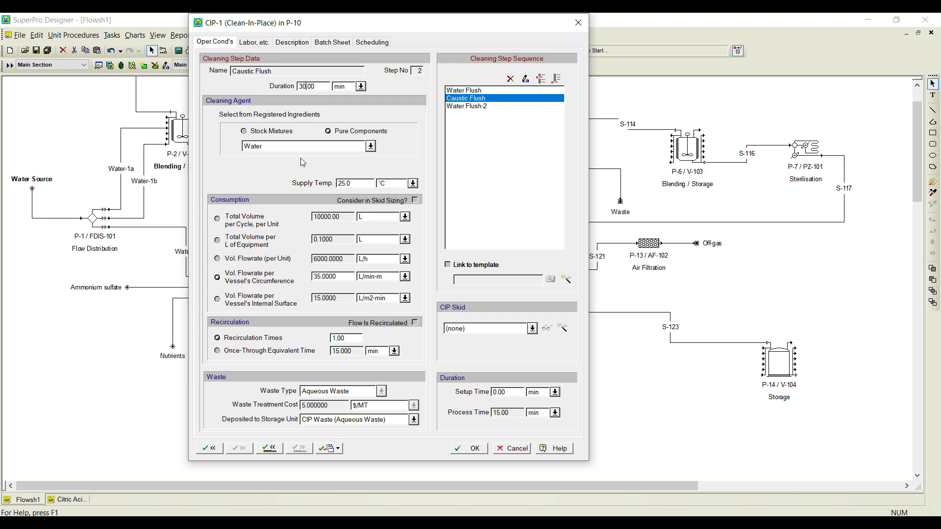
pyautogui.click(263, 135)
pyautogui.click(370, 146)
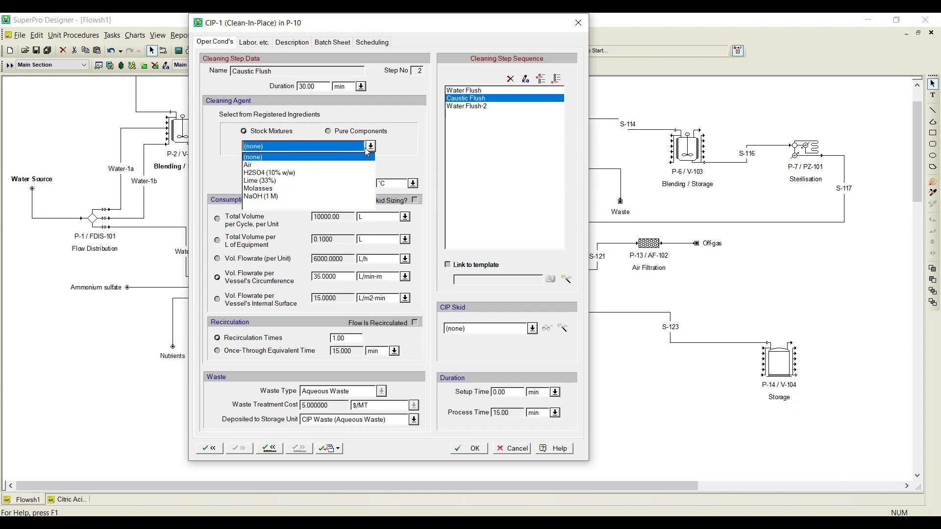
pyautogui.click(271, 196)
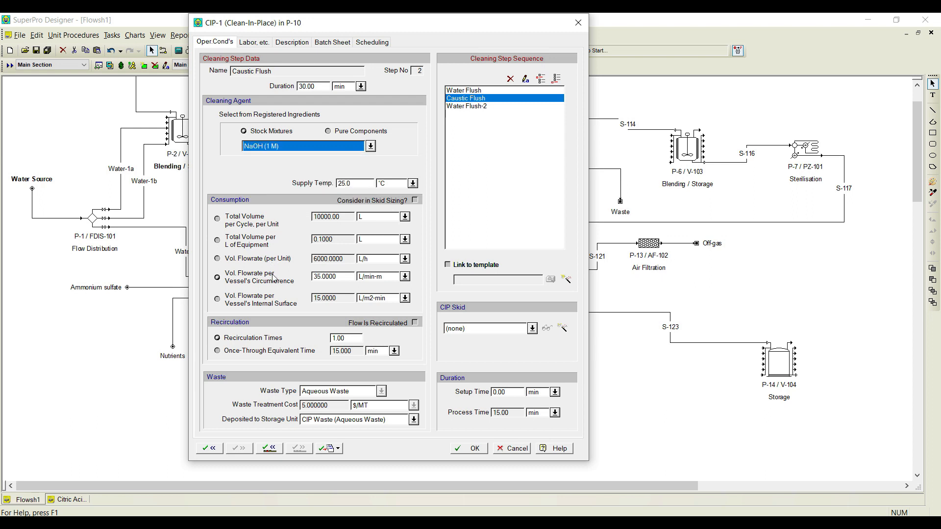
# Step: Set the Caustic Flush's flowrate per vessel circumference to 30 L/min-m and recirculate its flow 3 times
pyautogui.doubleClick(327, 277)
pyautogui.write('30')
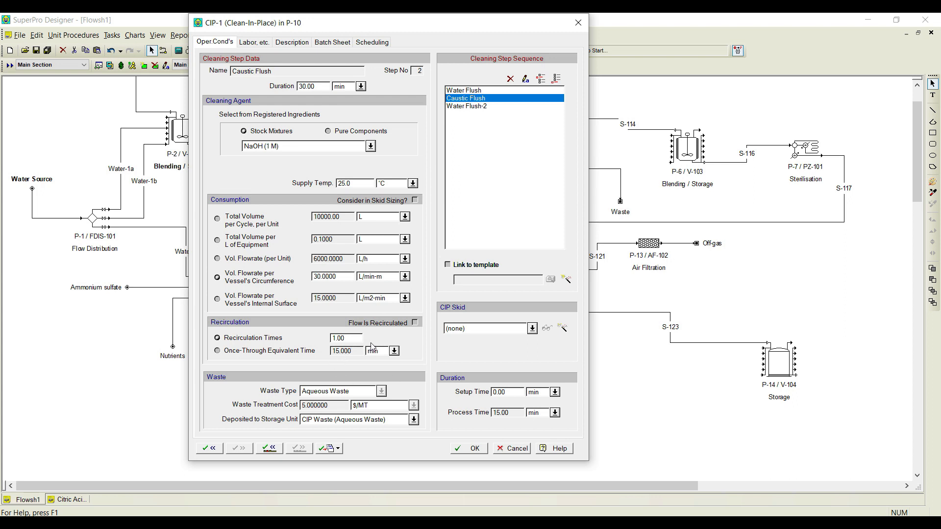
pyautogui.click(415, 323)
pyautogui.doubleClick(334, 338)
pyautogui.write('3')
# Step: Set Water Flush-2 to a 10 min duration and 30 L/min-m per vessel circumference, and accept the CIP-1 operation
pyautogui.click(482, 108)
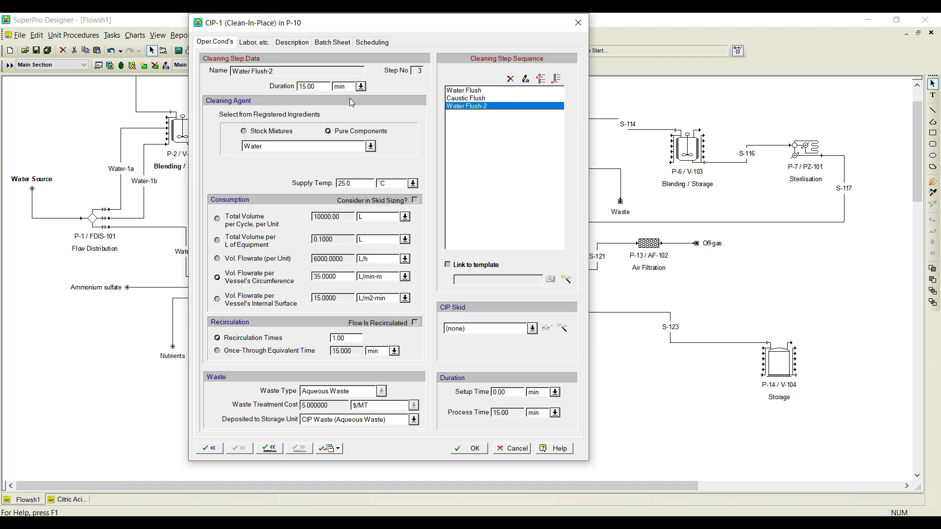
pyautogui.doubleClick(322, 86)
pyautogui.write('10.00')
pyautogui.click(467, 99)
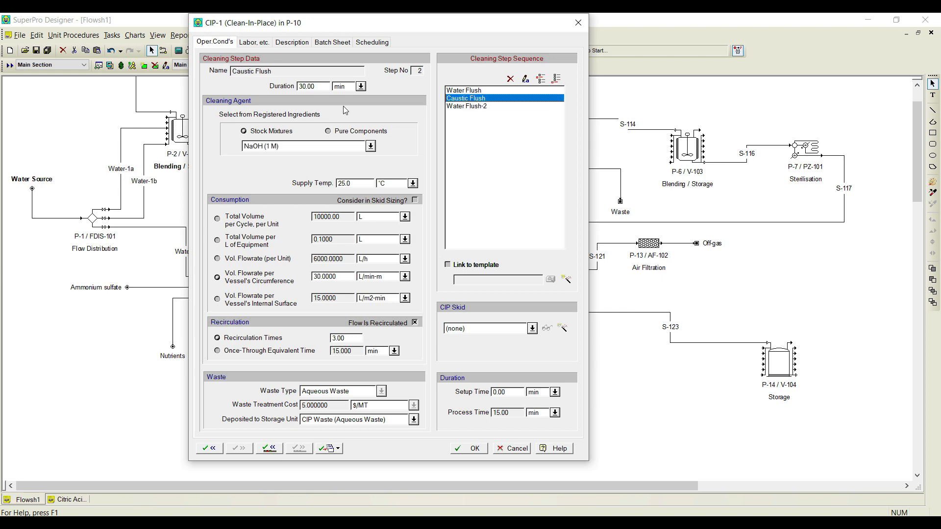
pyautogui.click(475, 107)
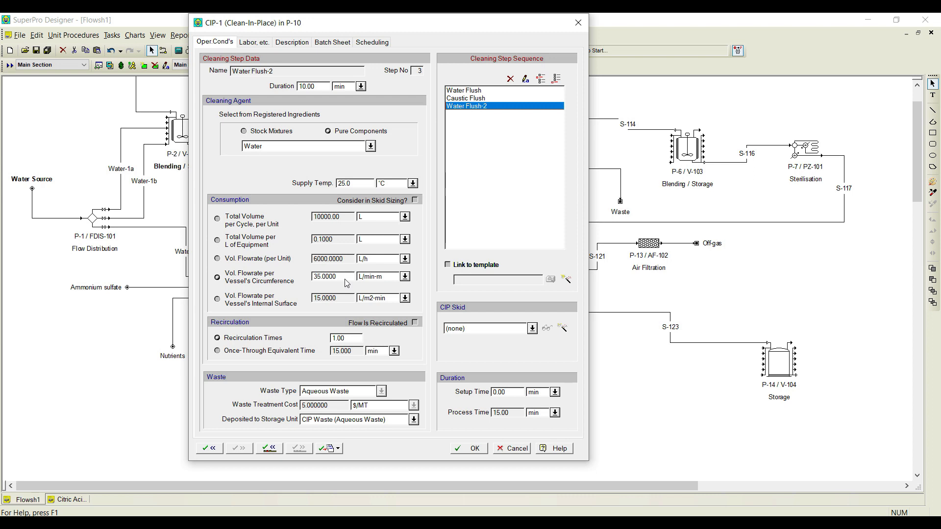
pyautogui.write('30')
pyautogui.click(473, 449)
pyautogui.rightClick(549, 297)
pyautogui.moveTo(632, 257)
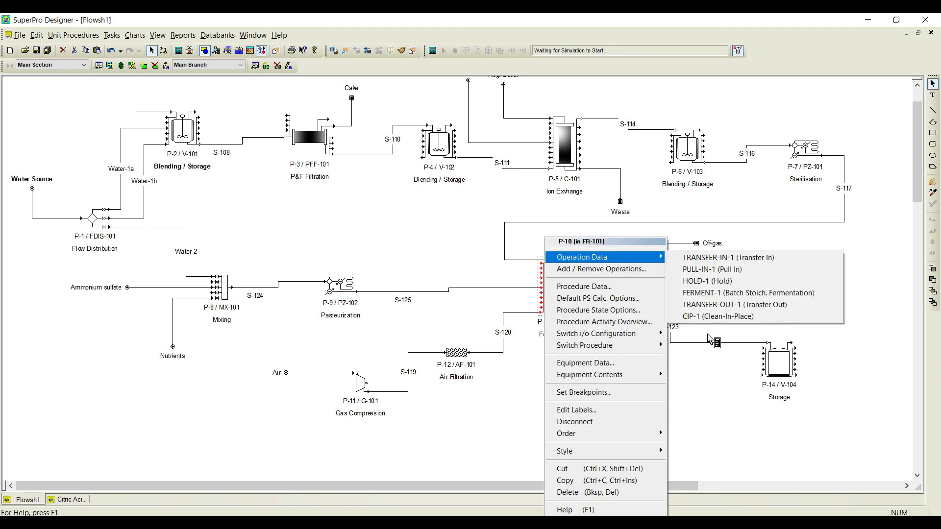
pyautogui.click(735, 433)
# Step: Review the operating conditions of the STORE-1 operation in storage procedure P-14 and accept them as they are
pyautogui.rightClick(779, 372)
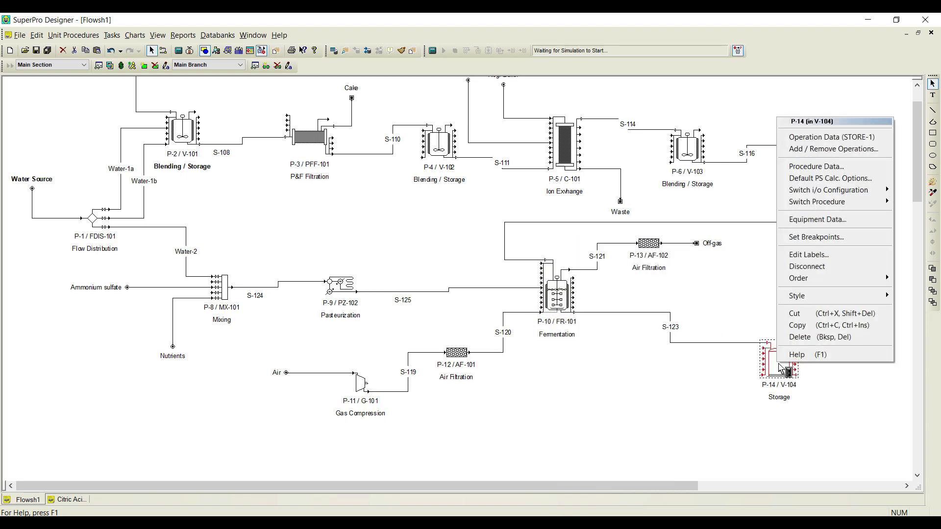
pyautogui.click(836, 138)
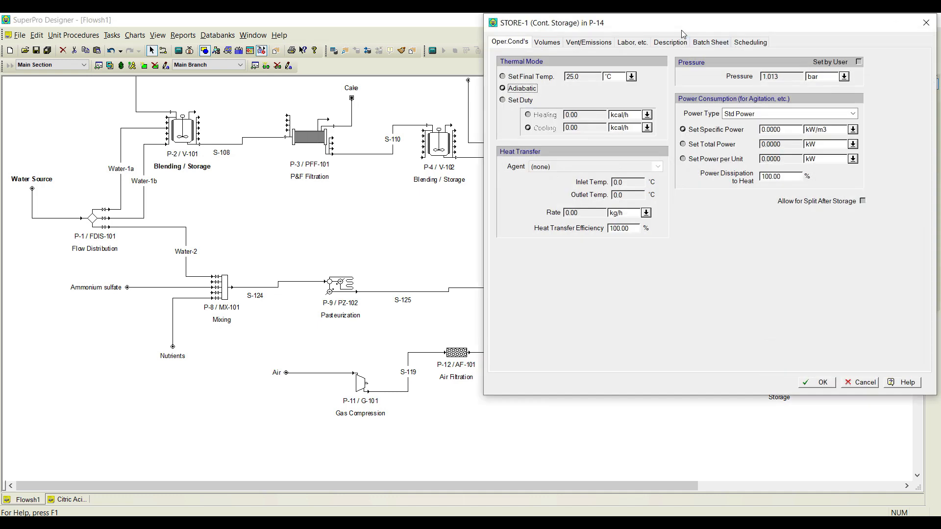
pyautogui.moveTo(682, 24); pyautogui.dragTo(422, 70)
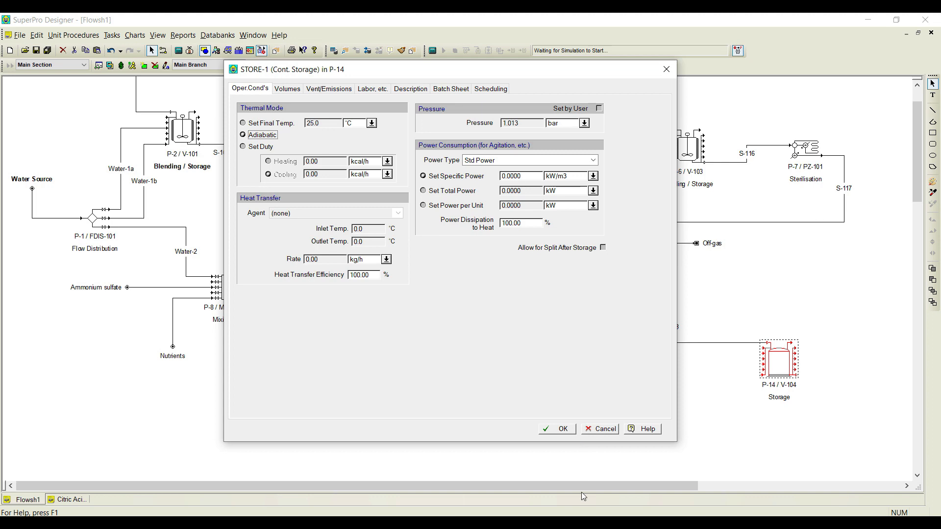
pyautogui.click(563, 430)
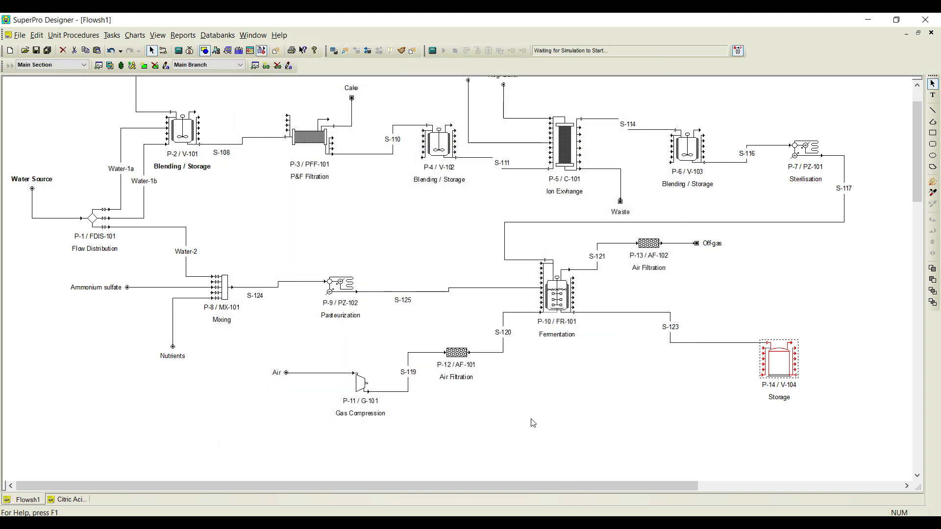
pyautogui.scroll(1, 547, 408)
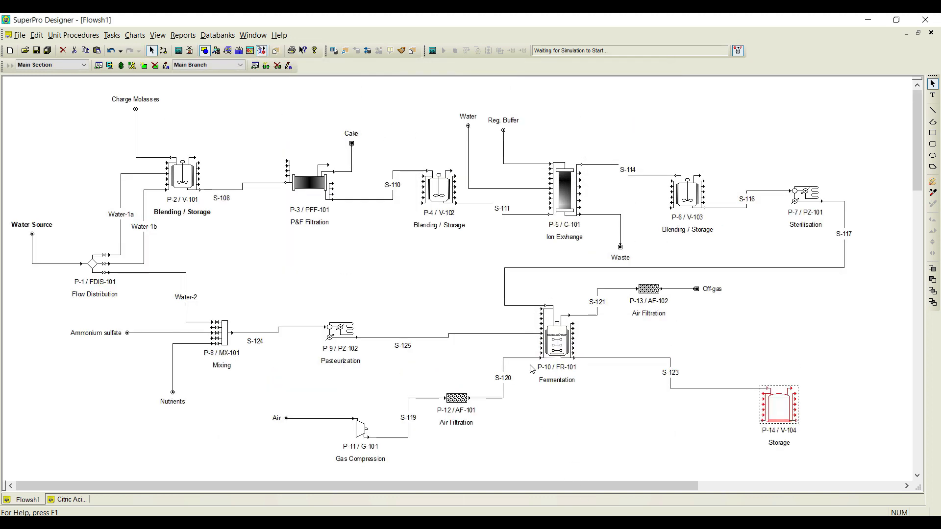